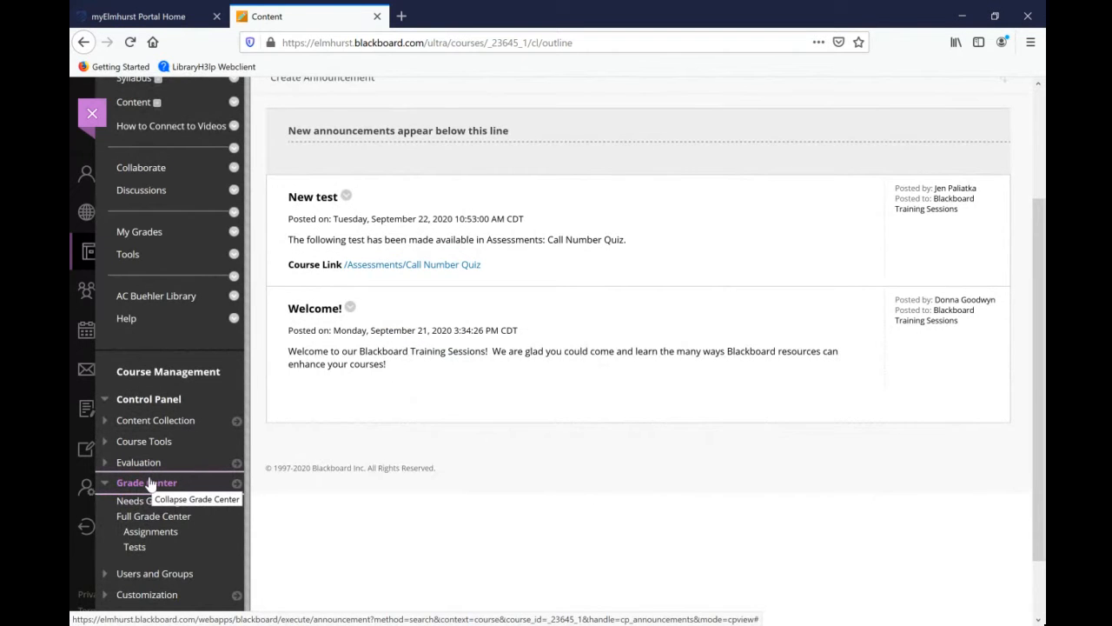
Open the Full Grade Center and look through the fields and options for creating a grade column, without saving one.
click(152, 518)
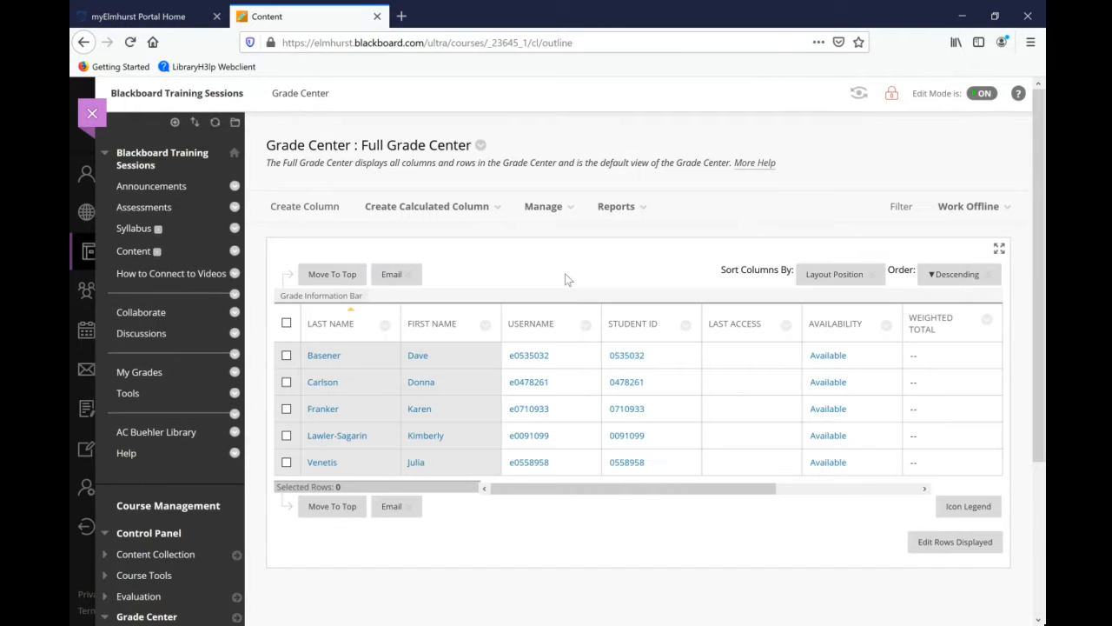
click(365, 211)
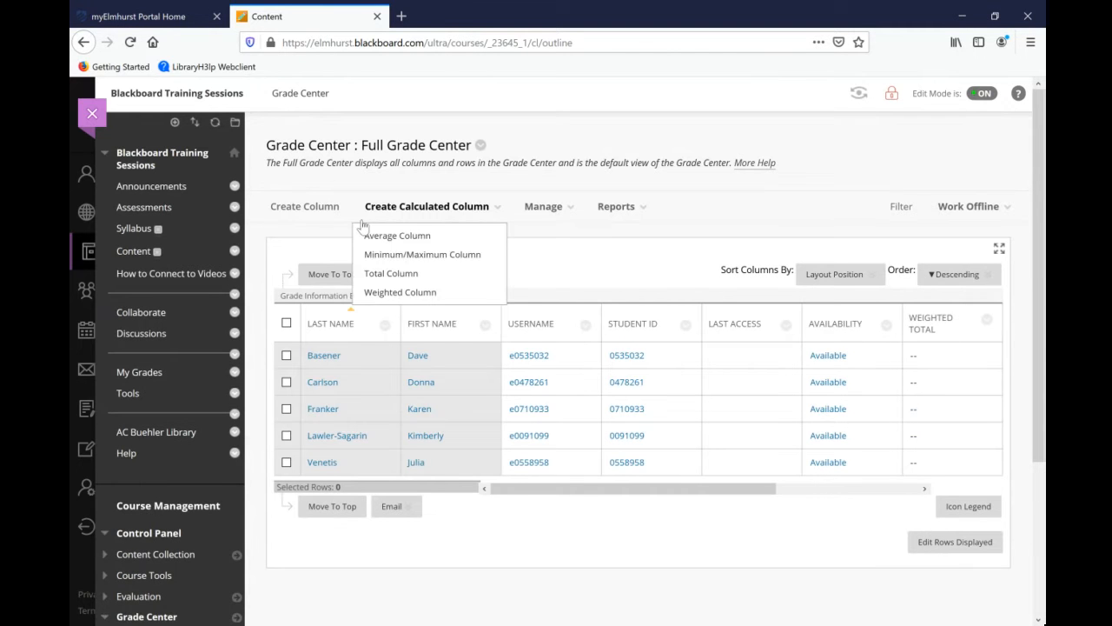
click(301, 215)
click(375, 323)
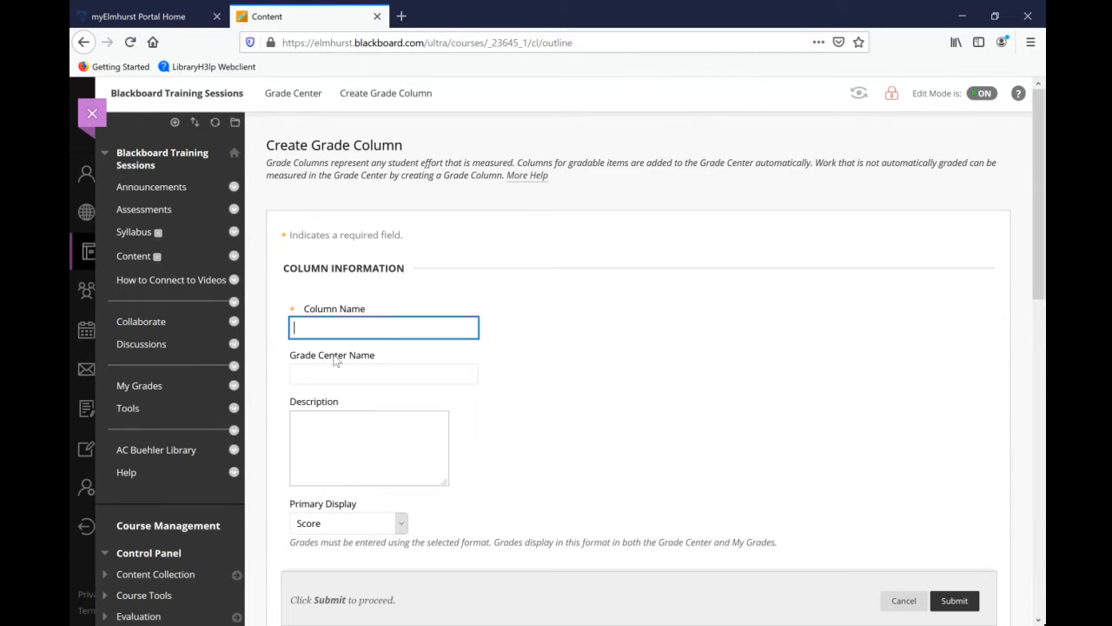
scroll(645, 429, down, 3)
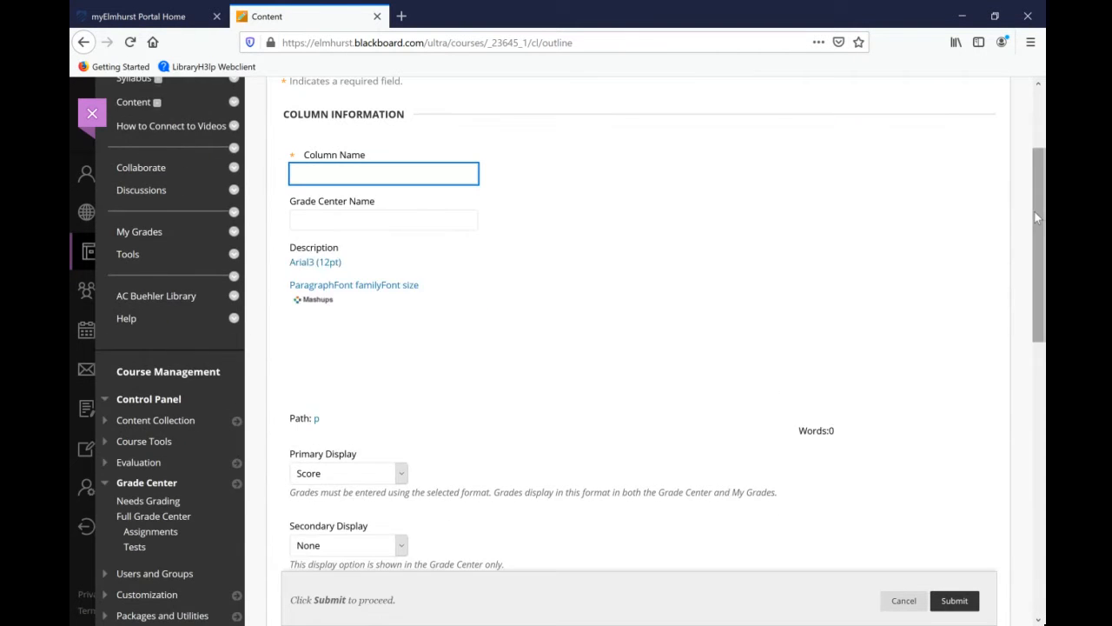
drag(1039, 223, 1045, 422)
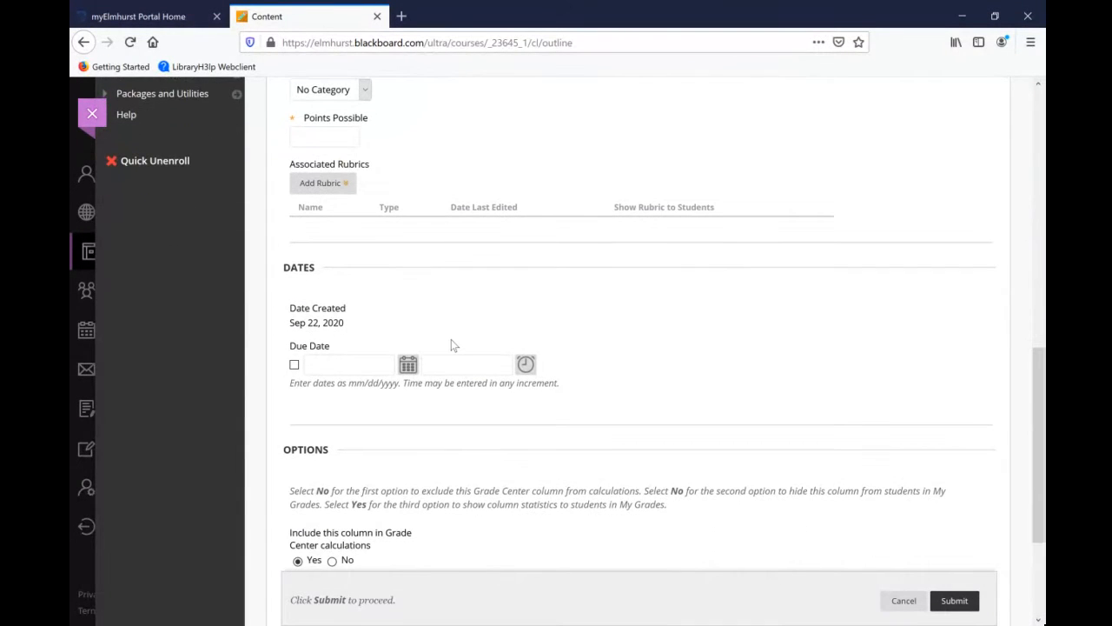
scroll(770, 440, down, 3)
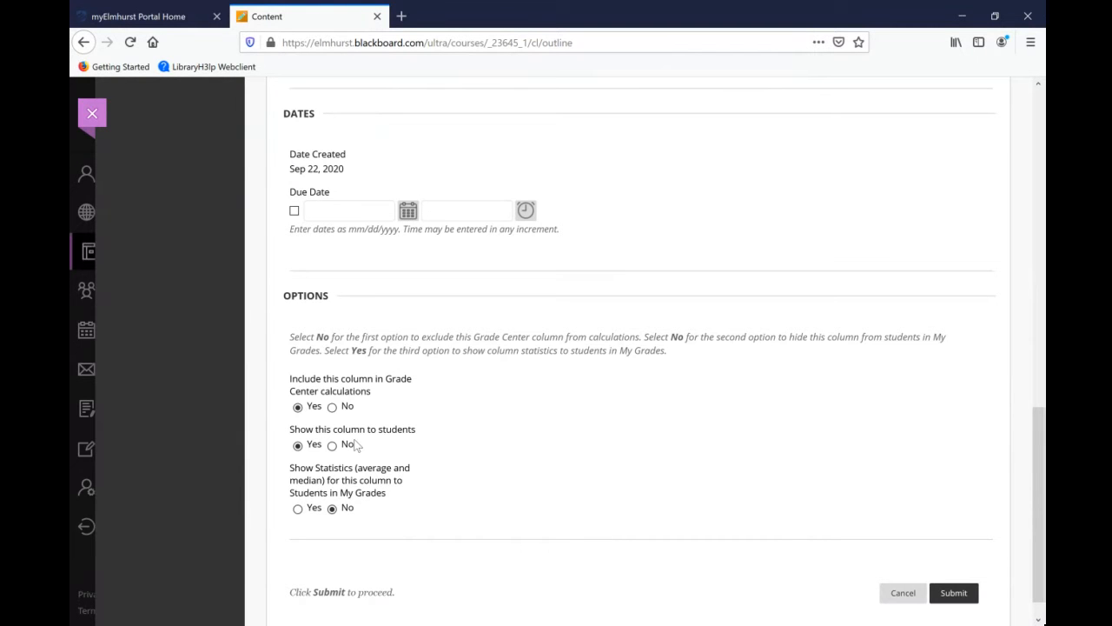
click(896, 596)
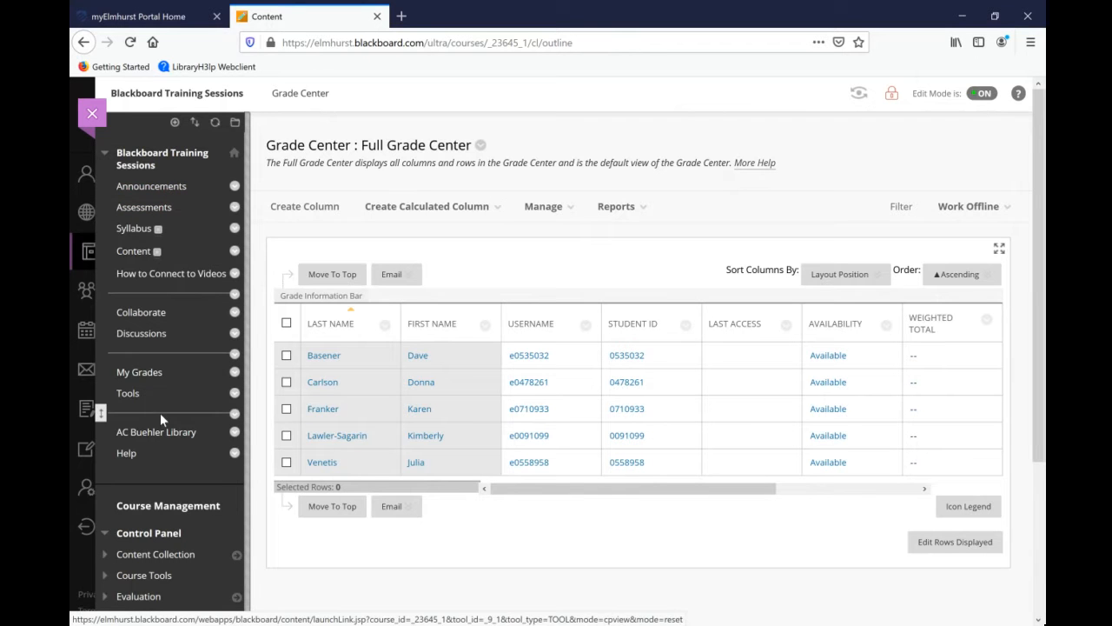
Examine the Full Grade Center's management options and its grade table across to the Total column.
scroll(161, 419, down, 2)
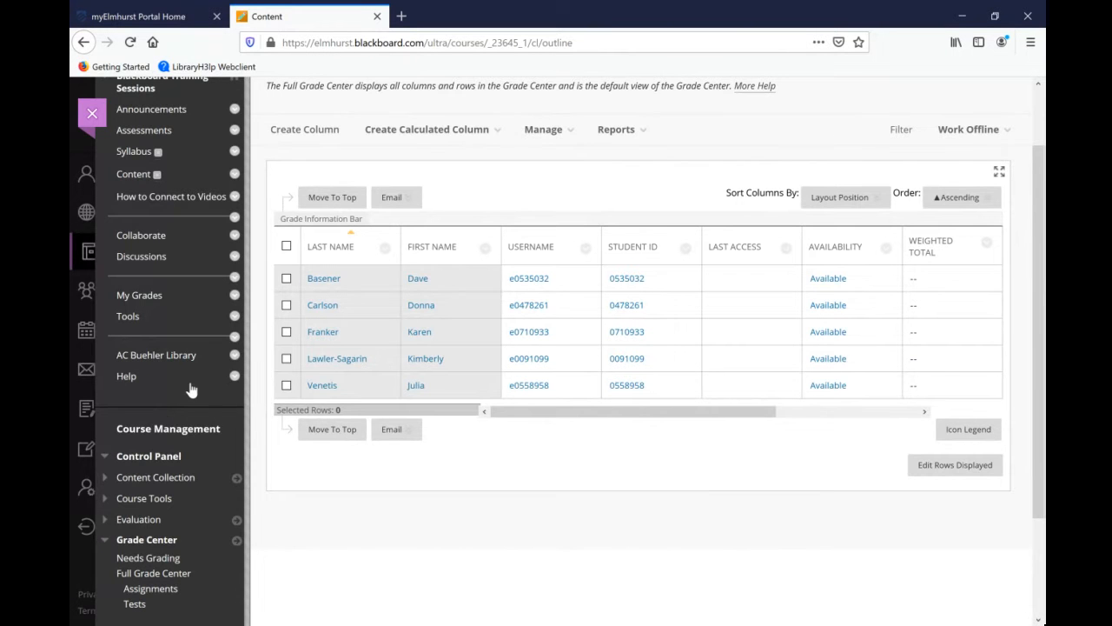
scroll(185, 383, up, 2)
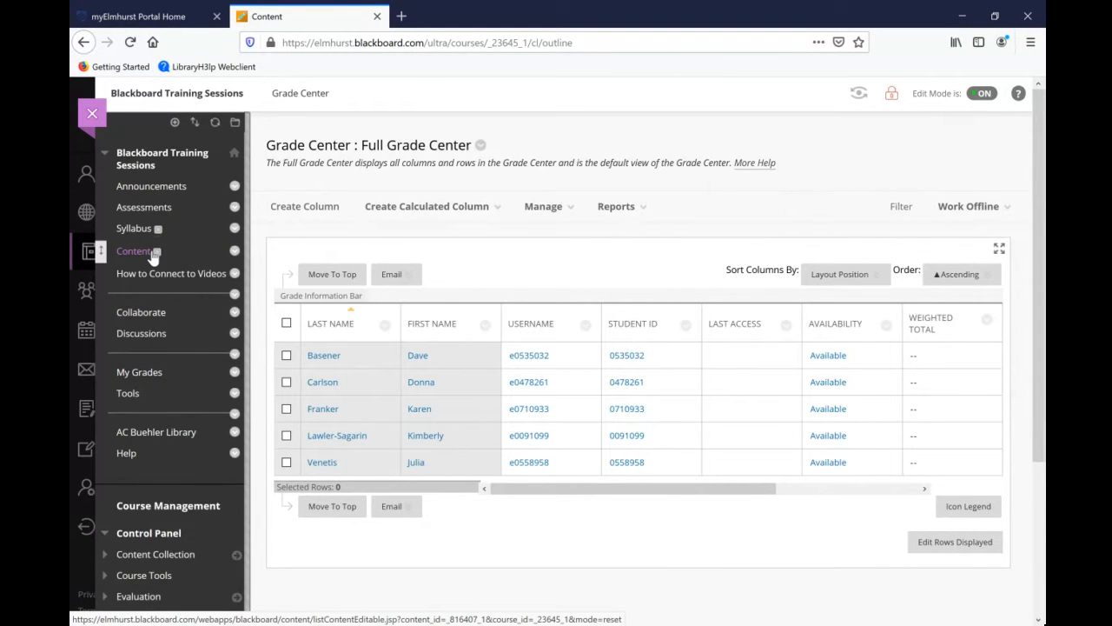
scroll(155, 323, down, 3)
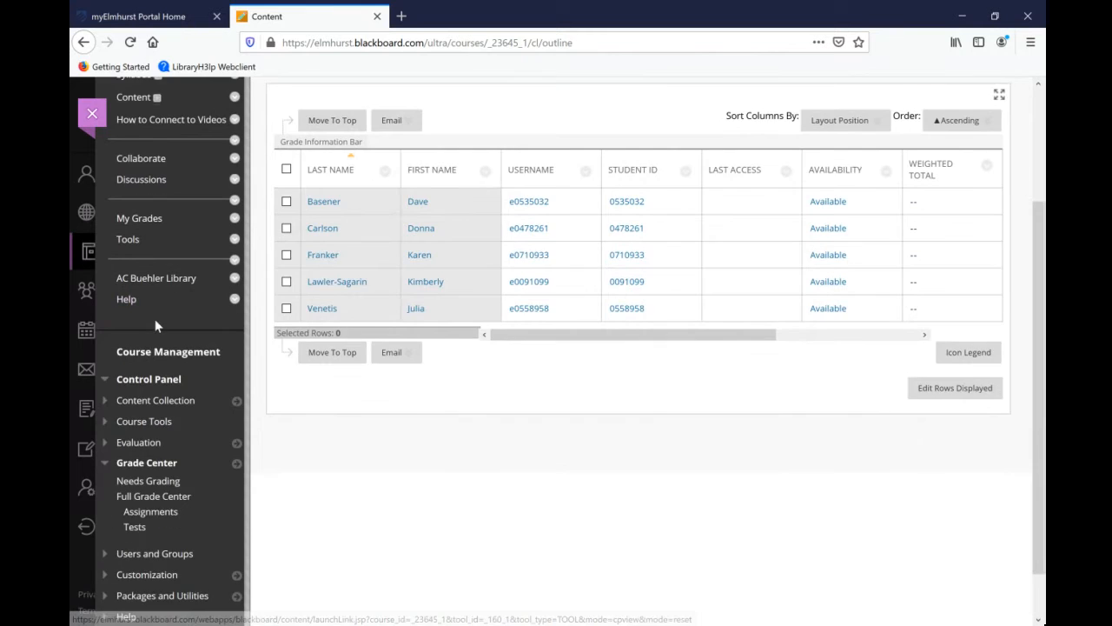
scroll(155, 319, up, 3)
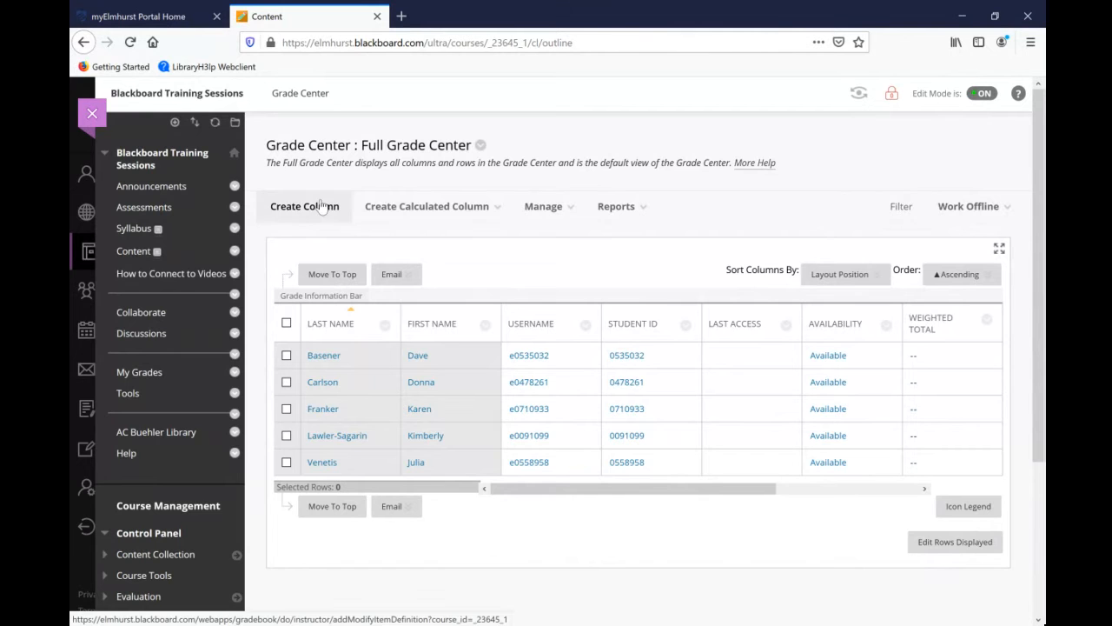
click(528, 209)
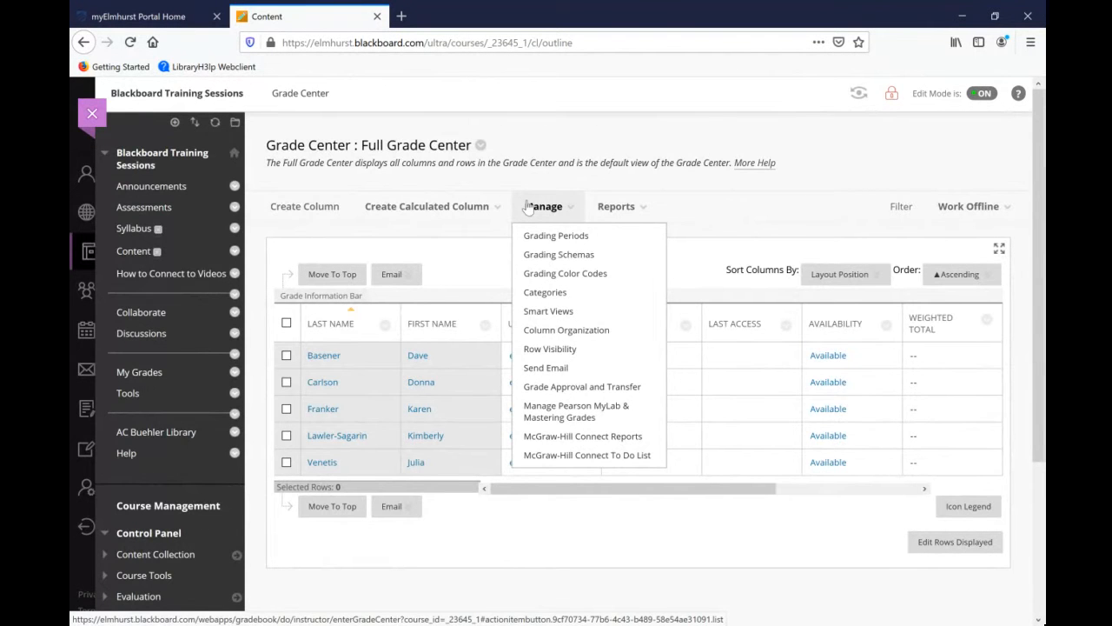
scroll(117, 374, down, 3)
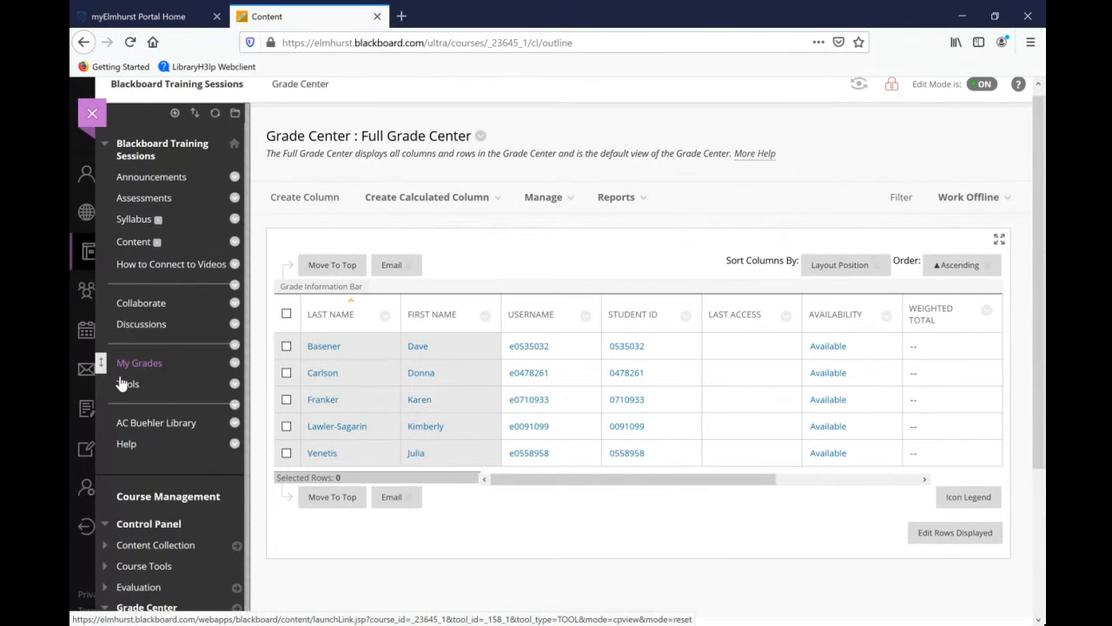
scroll(121, 381, down, 2)
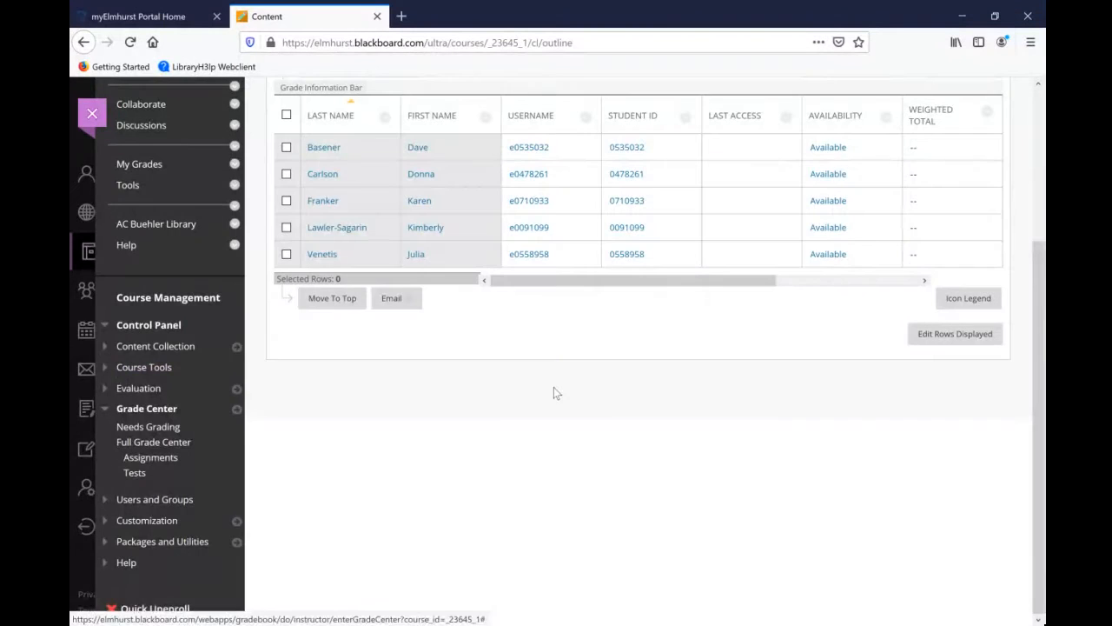
scroll(553, 387, up, 2)
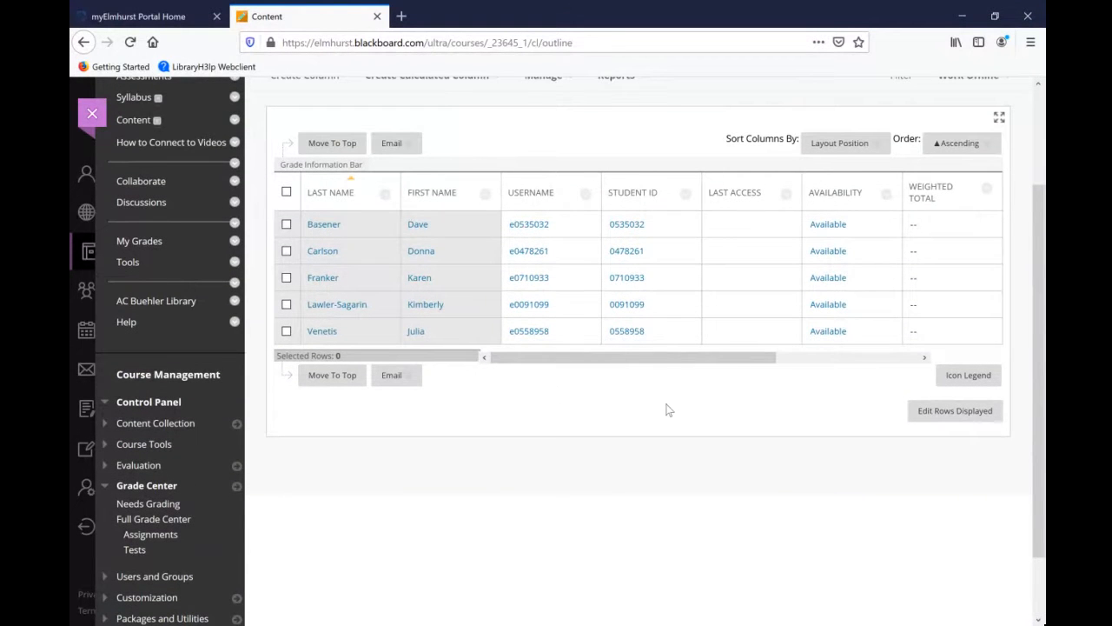
drag(620, 357, 757, 360)
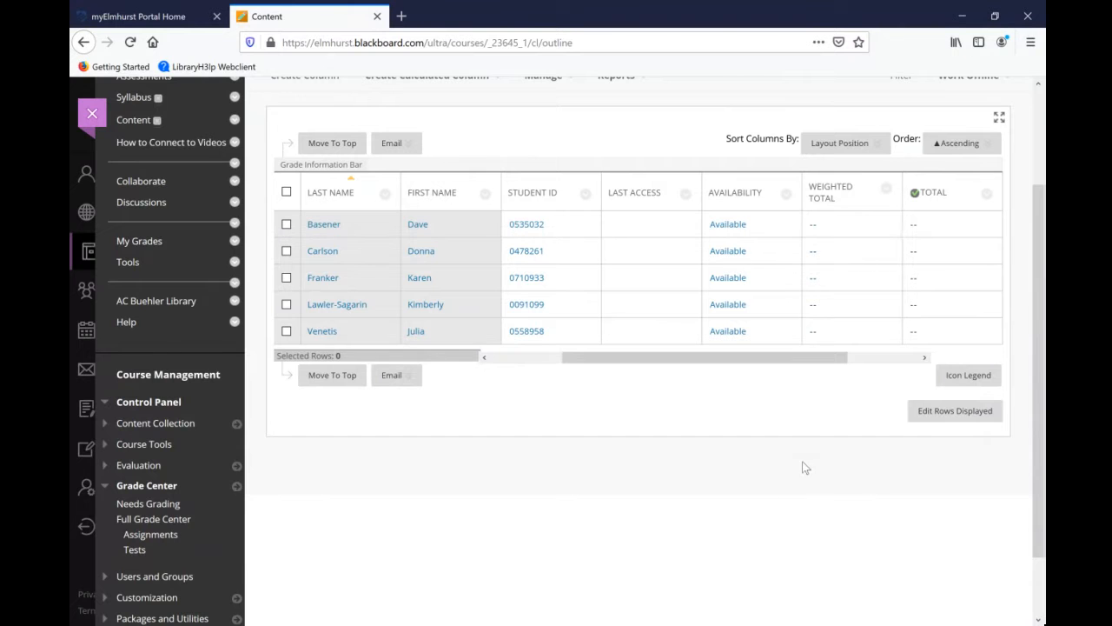
scroll(603, 484, down, 2)
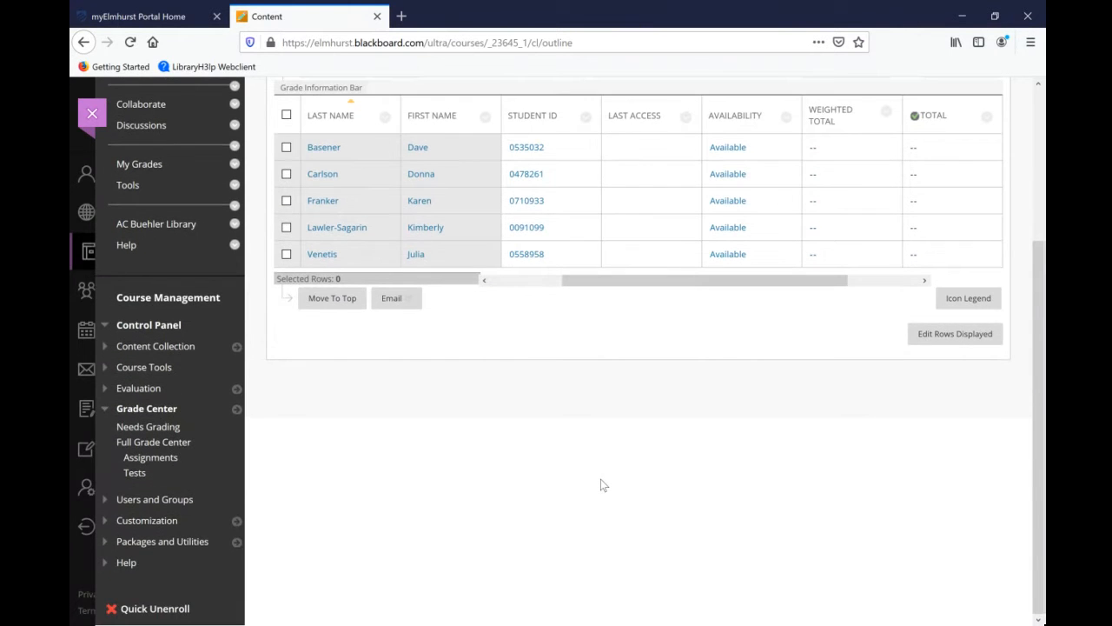
scroll(622, 469, up, 3)
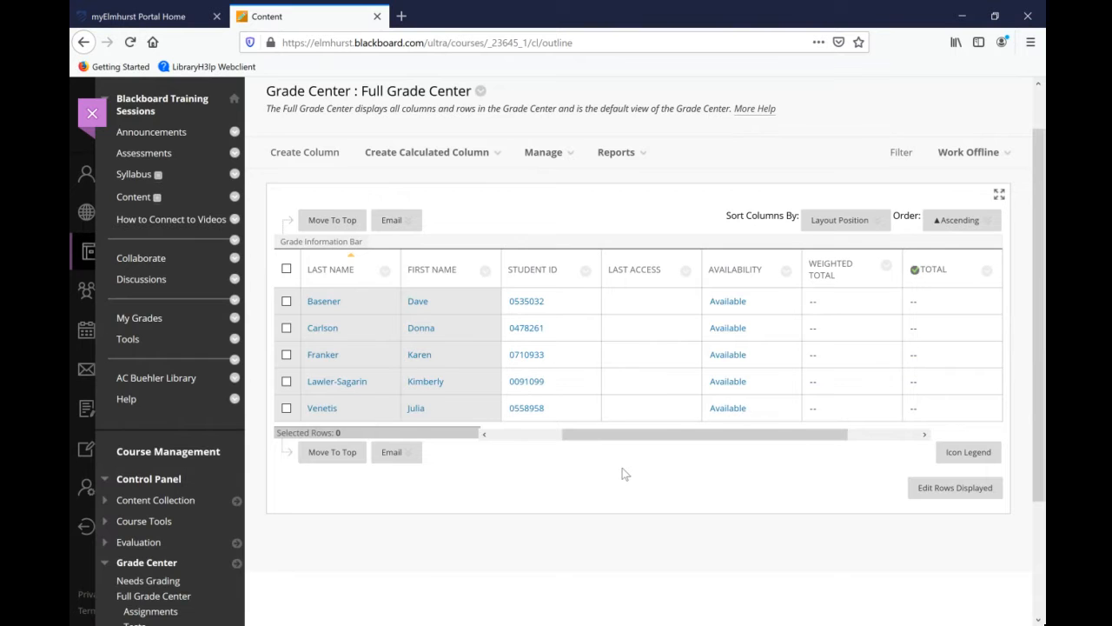
scroll(622, 474, down, 2)
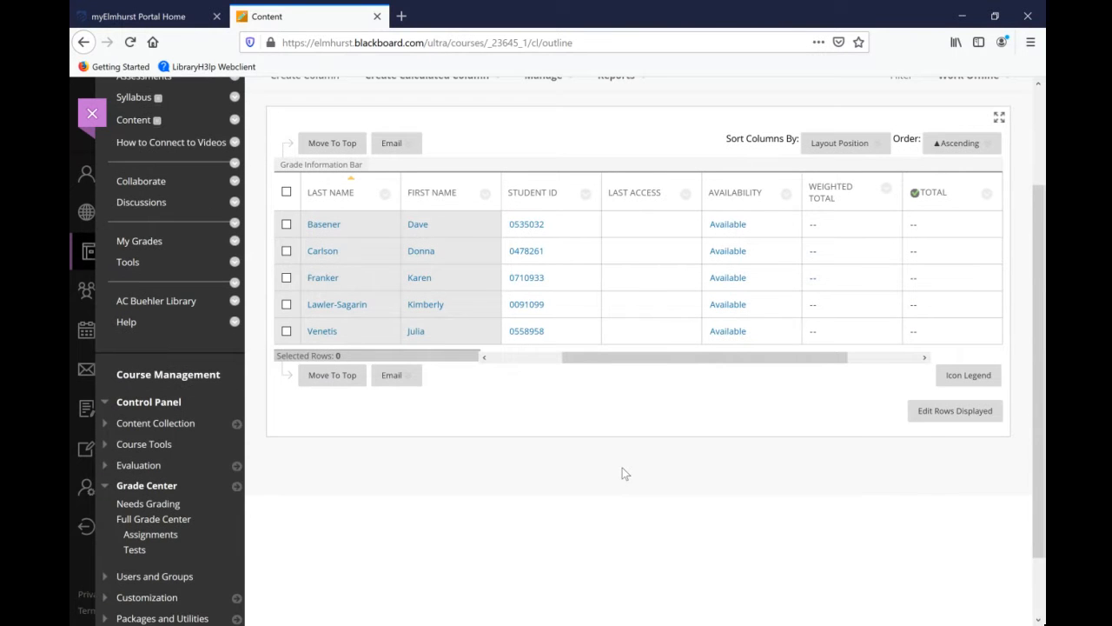
Open the Batch Create Grade Columns course tool.
scroll(622, 473, down, 2)
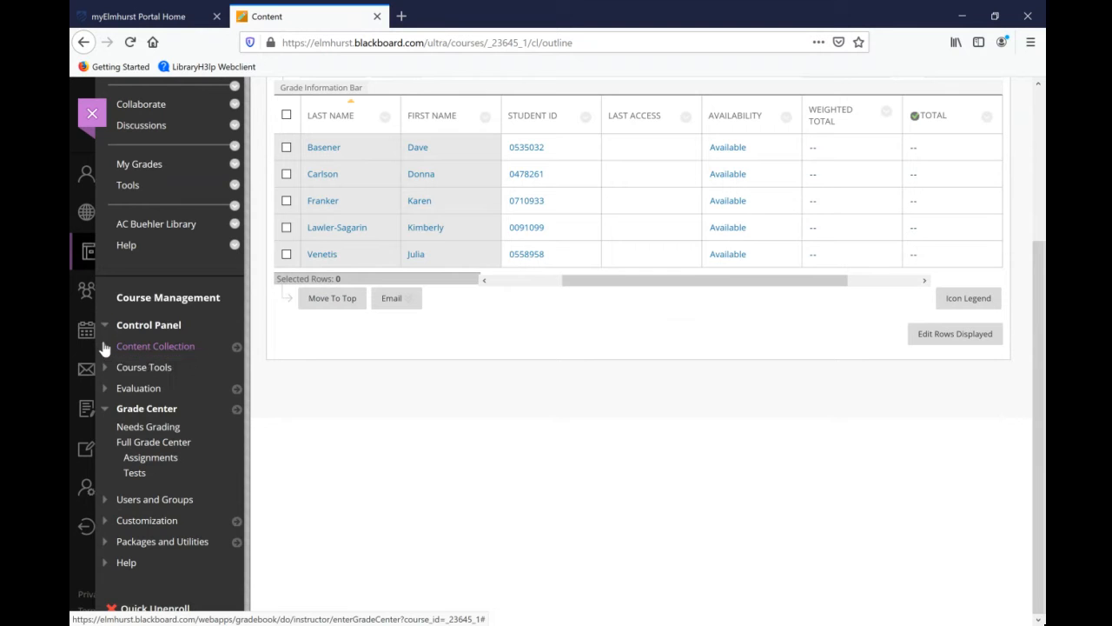
scroll(106, 381, up, 1)
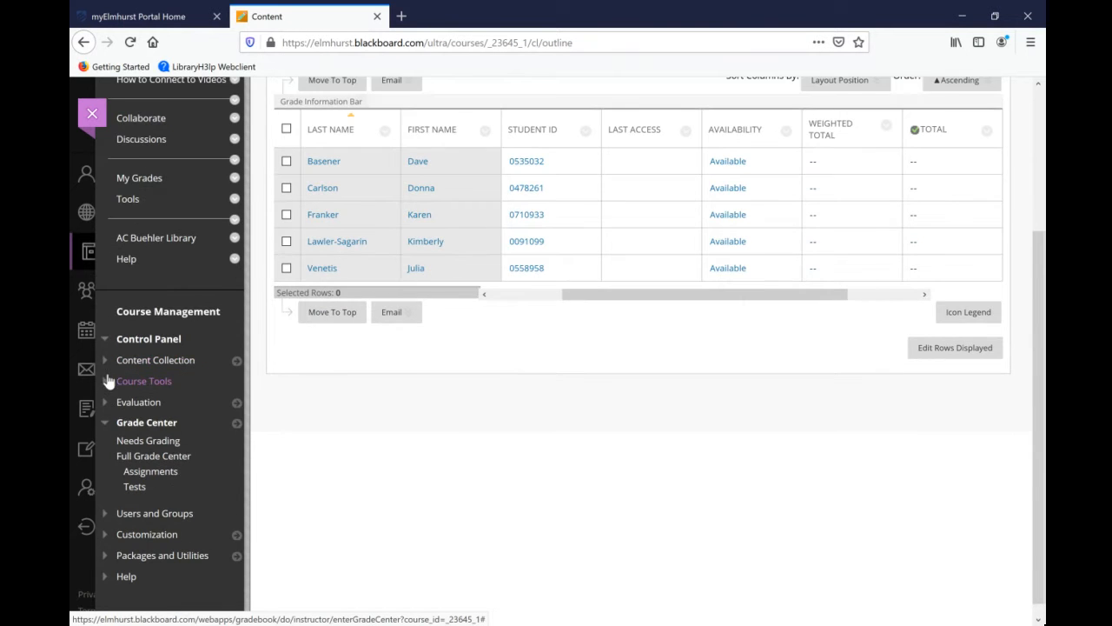
scroll(108, 380, up, 2)
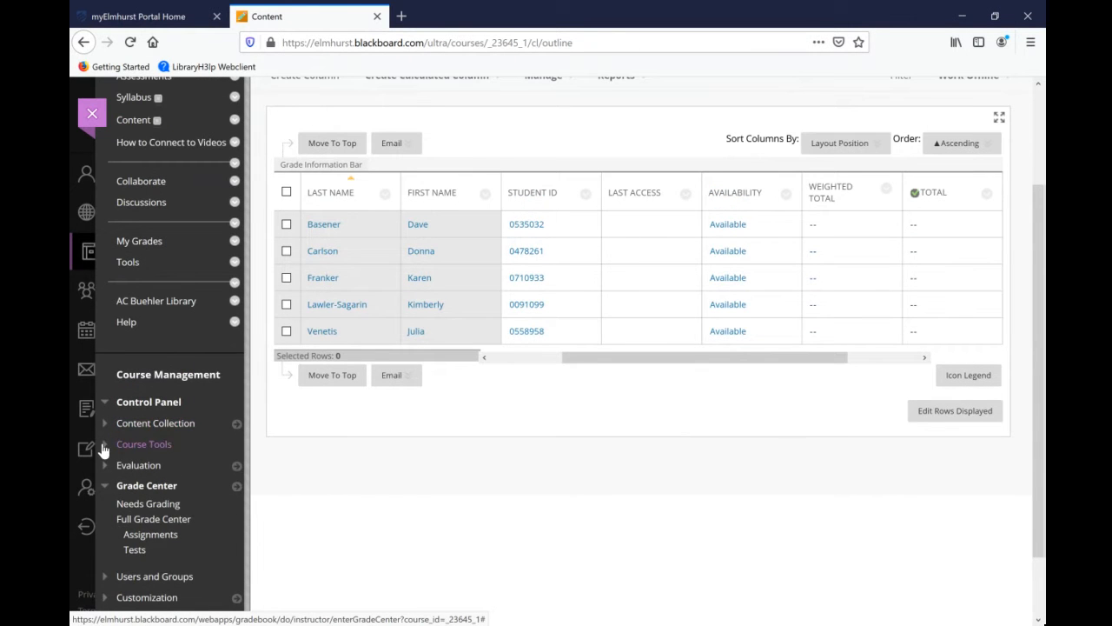
click(103, 446)
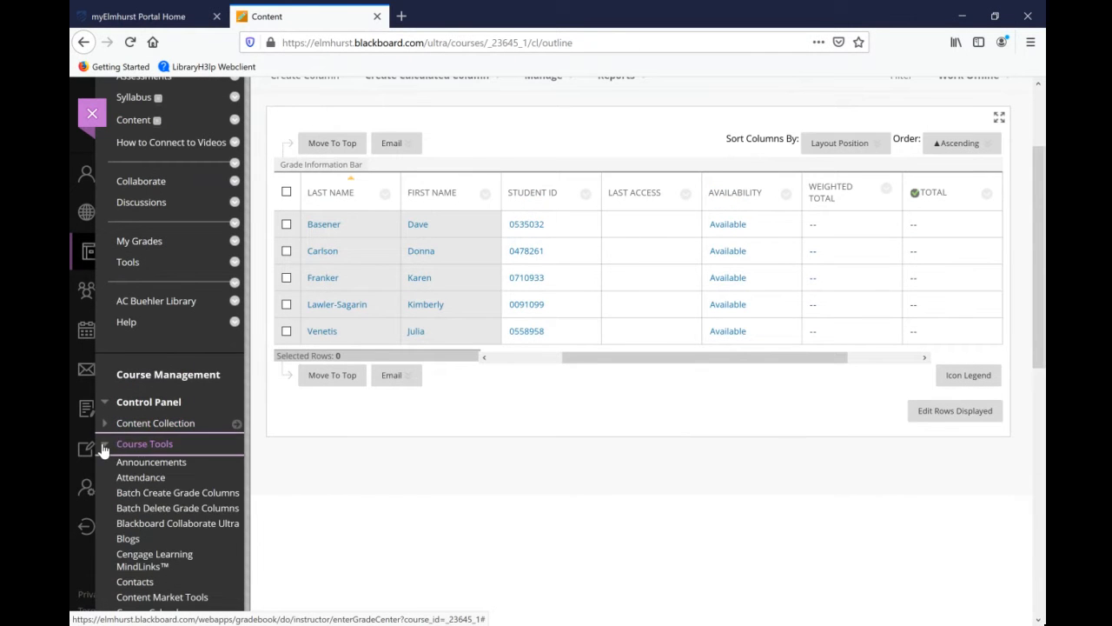
click(166, 492)
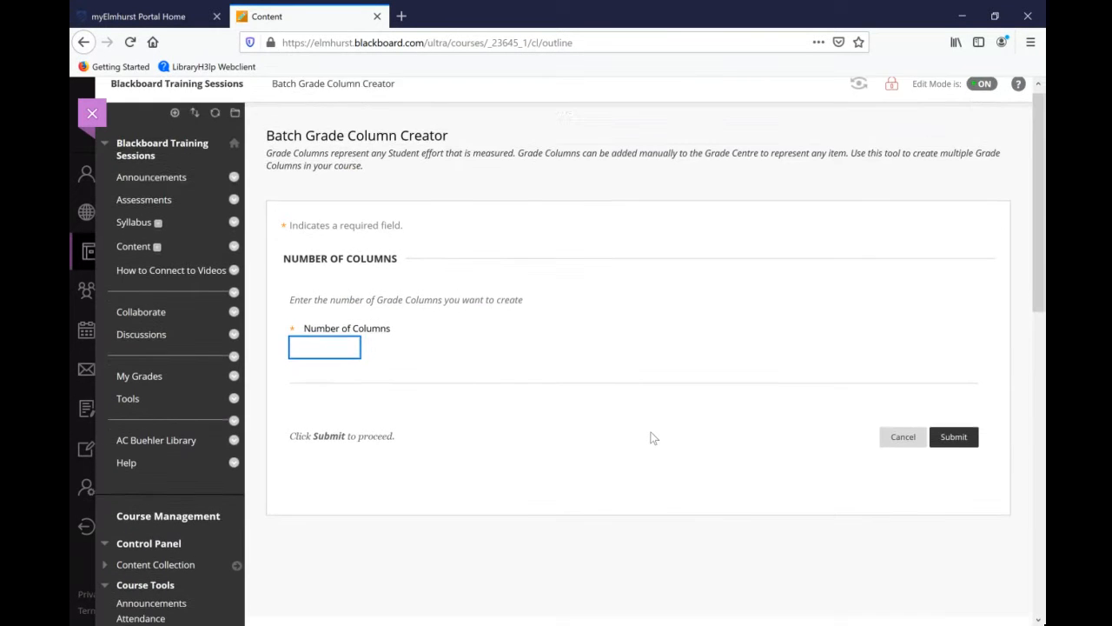
Set the number of grade columns to create to 6 and submit it.
scroll(651, 439, down, 2)
scroll(652, 439, up, 2)
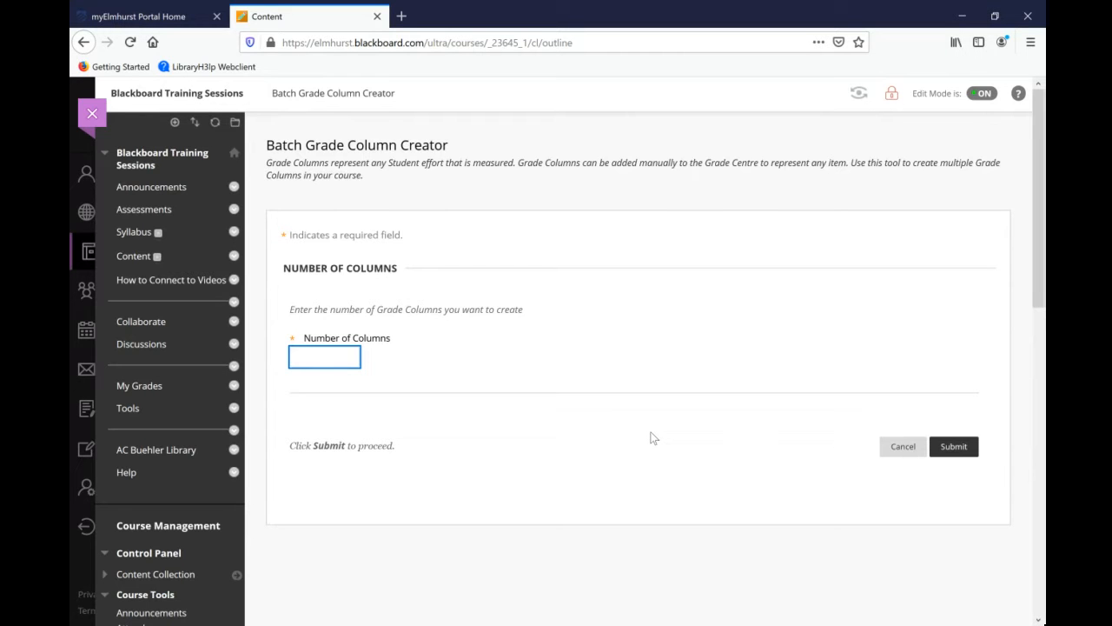
text(6)
click(350, 355)
click(964, 448)
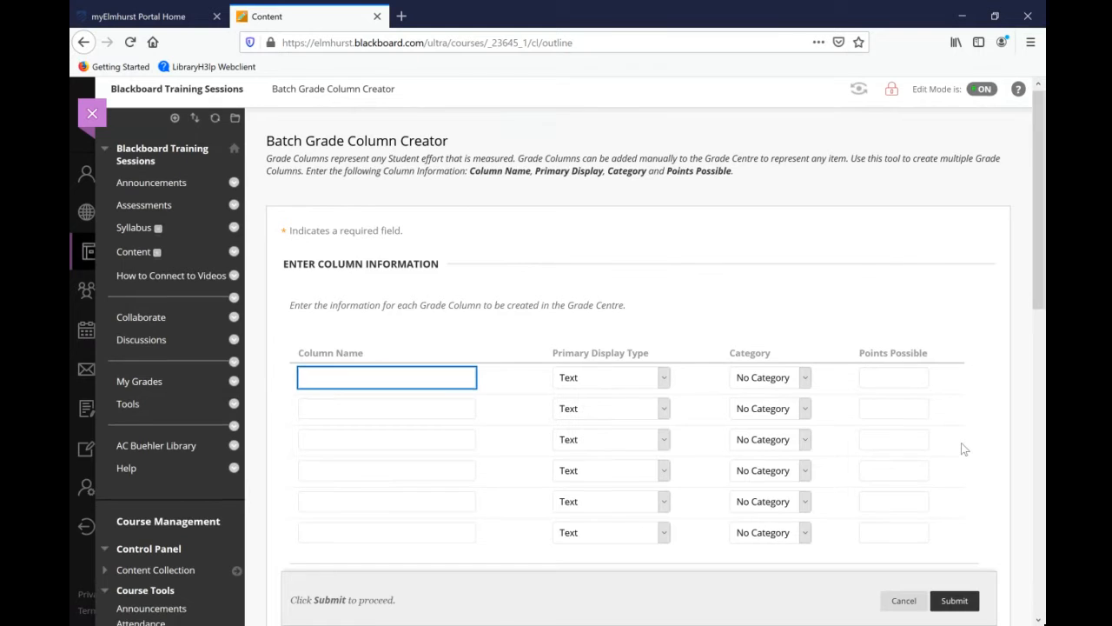
Define the first column as "Week 1 participation" with the Complete/Incomplete display type and 5 points possible.
scroll(965, 449, down, 3)
click(349, 231)
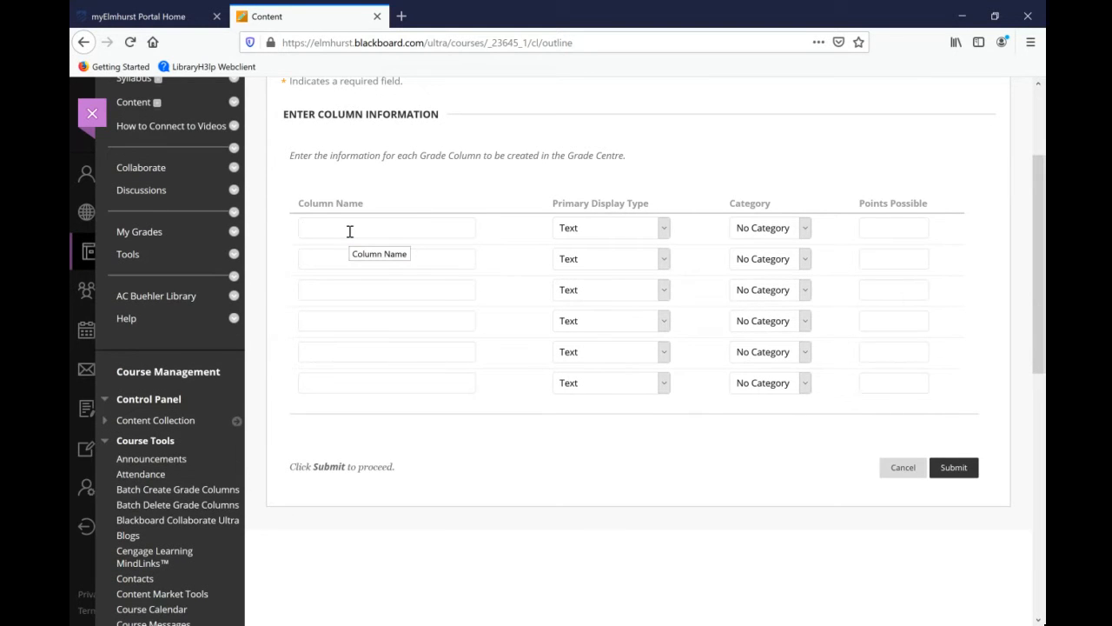
text(Week 1 participation)
click(658, 228)
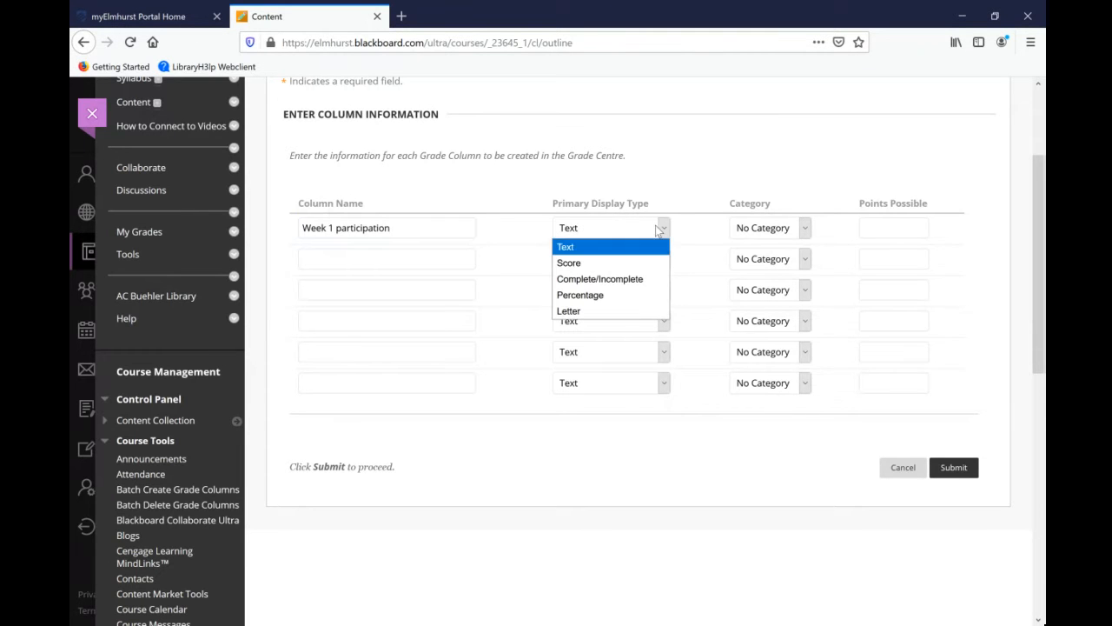
key(Down)
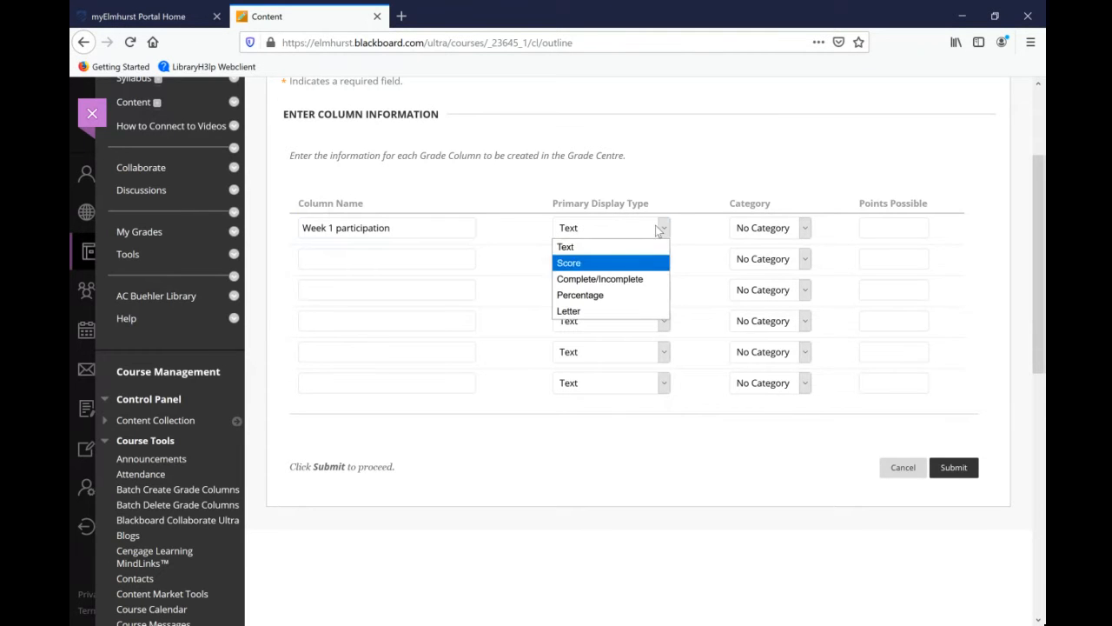
click(620, 279)
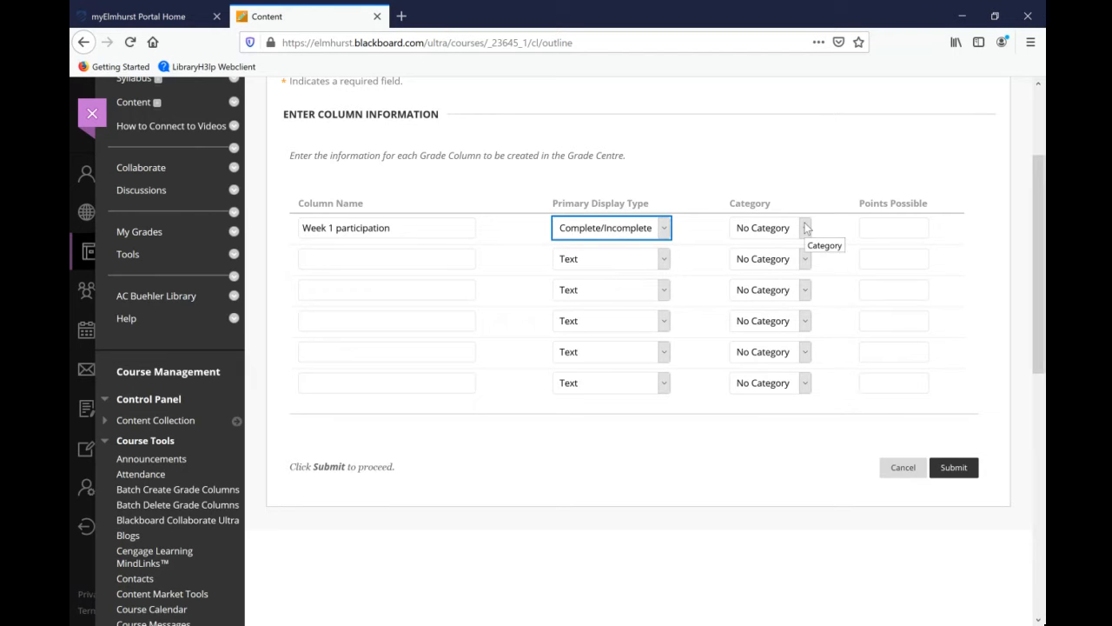
click(883, 223)
text(5)
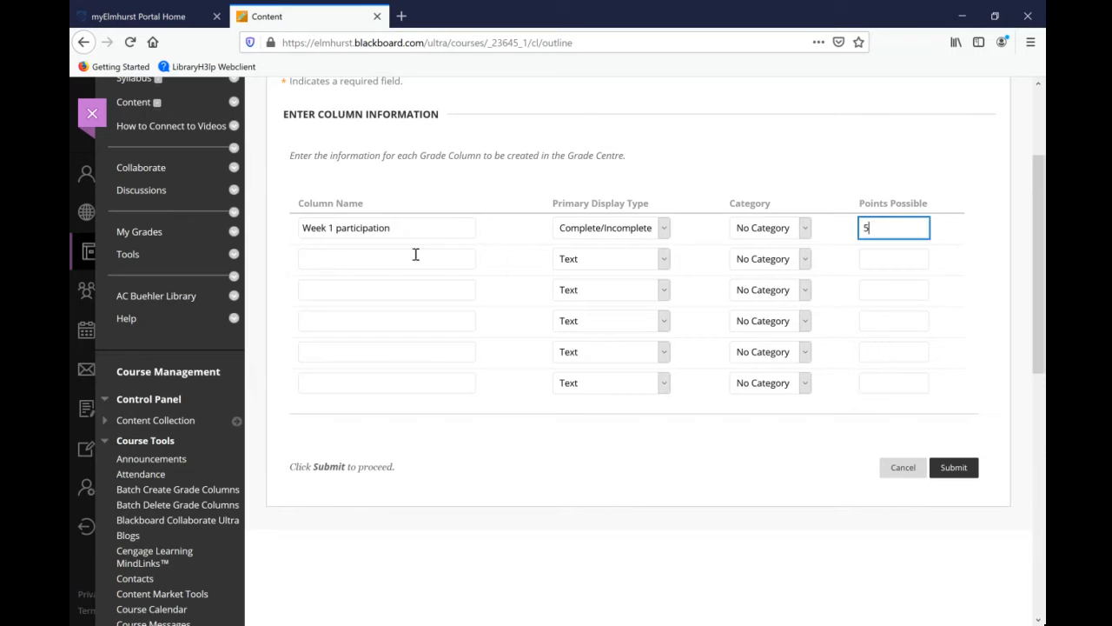
Name the second column "Week 2 participation" and give it 5 points possible.
click(415, 257)
text(Week 2 )
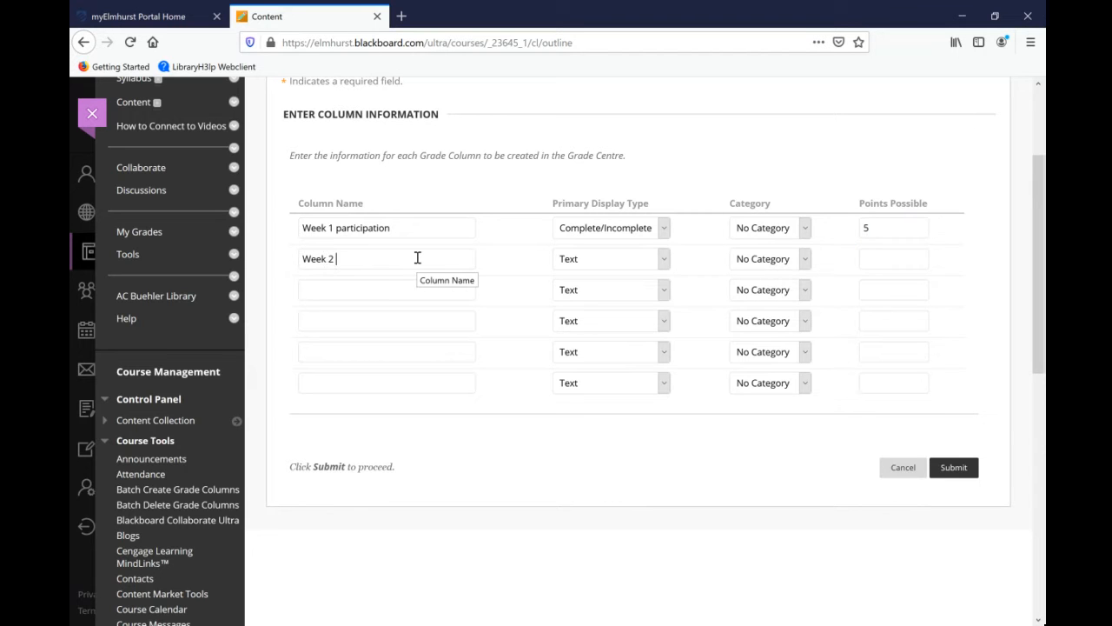
text(participation)
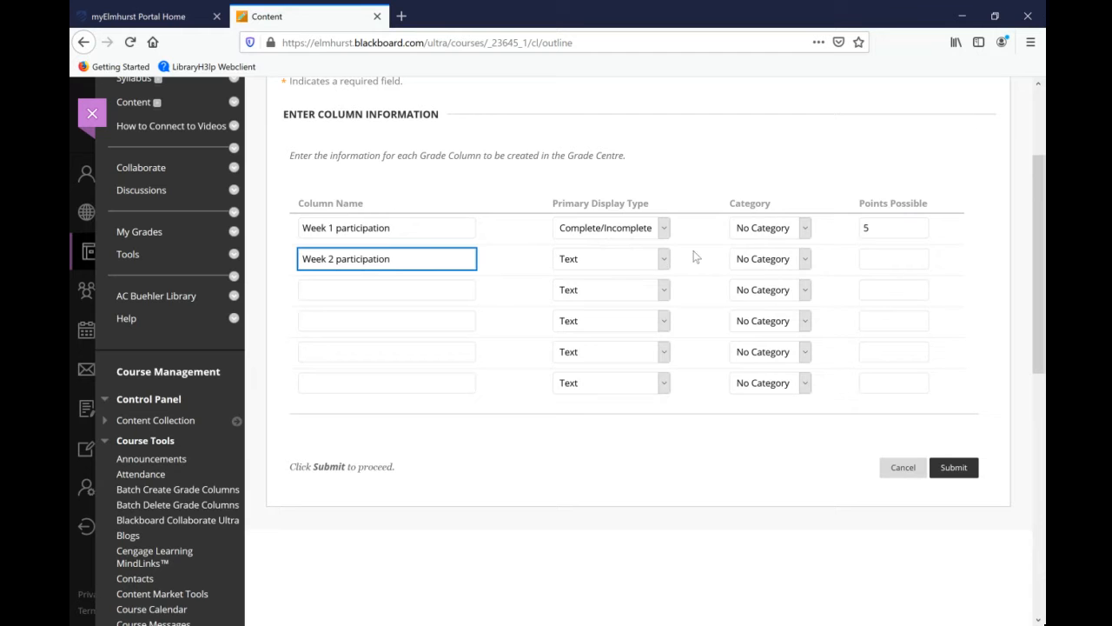
click(894, 261)
text(5)
Name the remaining four grade columns "Week 3", "Week 4", "Week 5" and "Week 6".
click(375, 297)
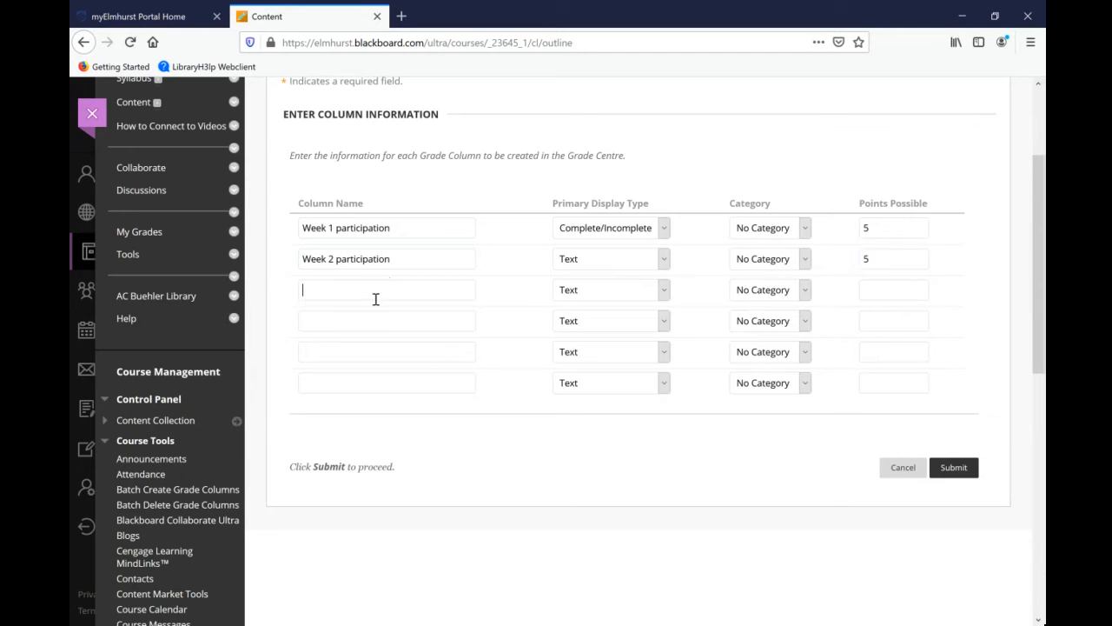
text(Week 3)
click(378, 323)
text(Week 4)
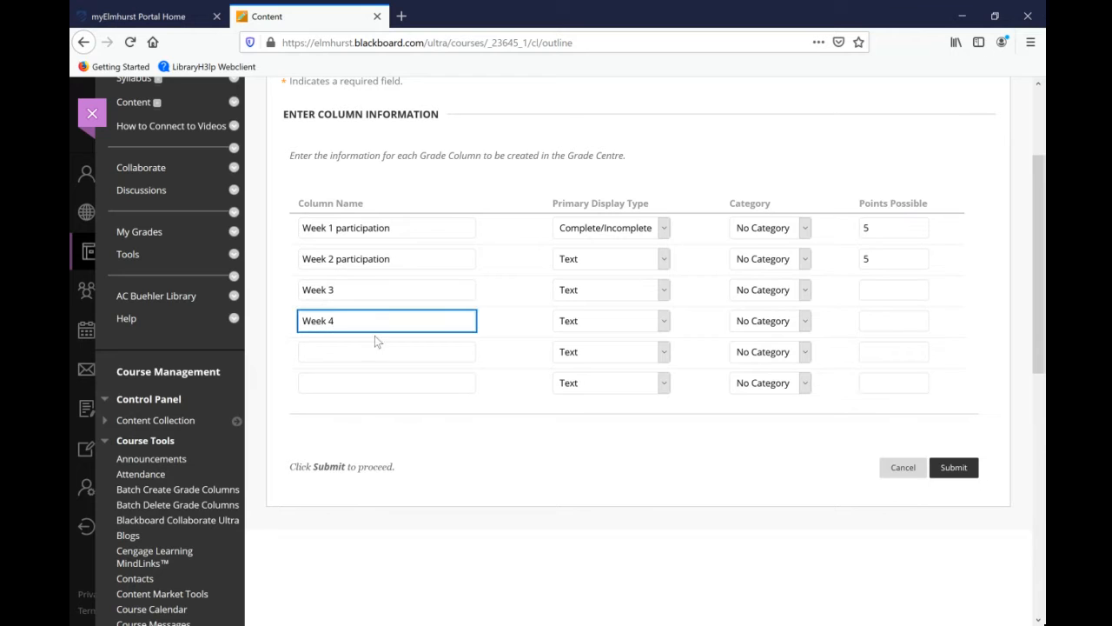
click(376, 351)
text(Week 5)
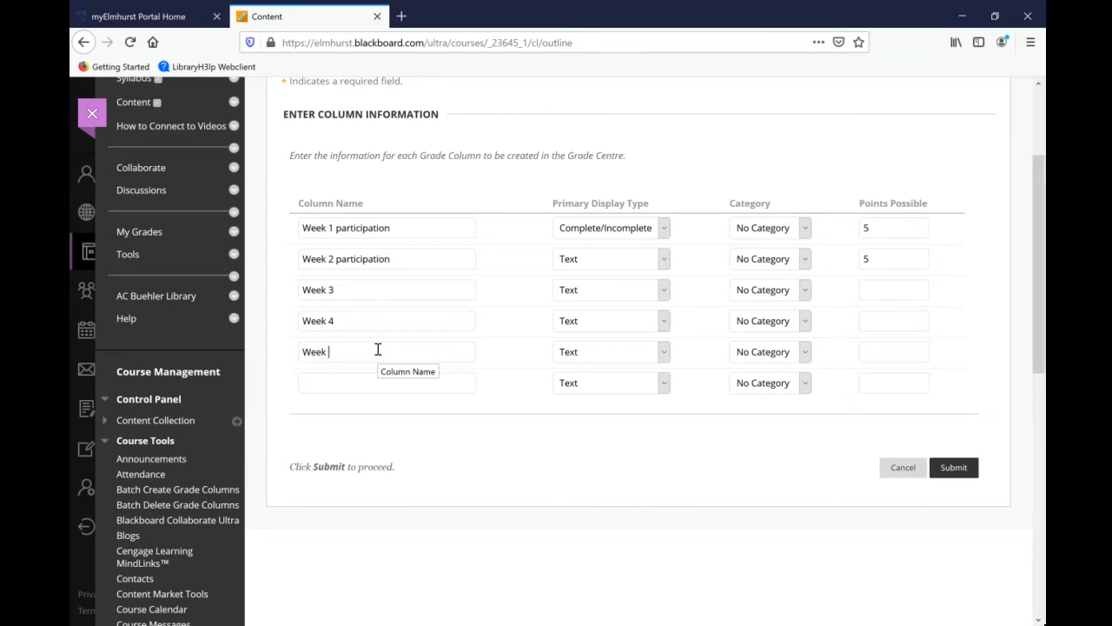
click(395, 382)
text(Week 6)
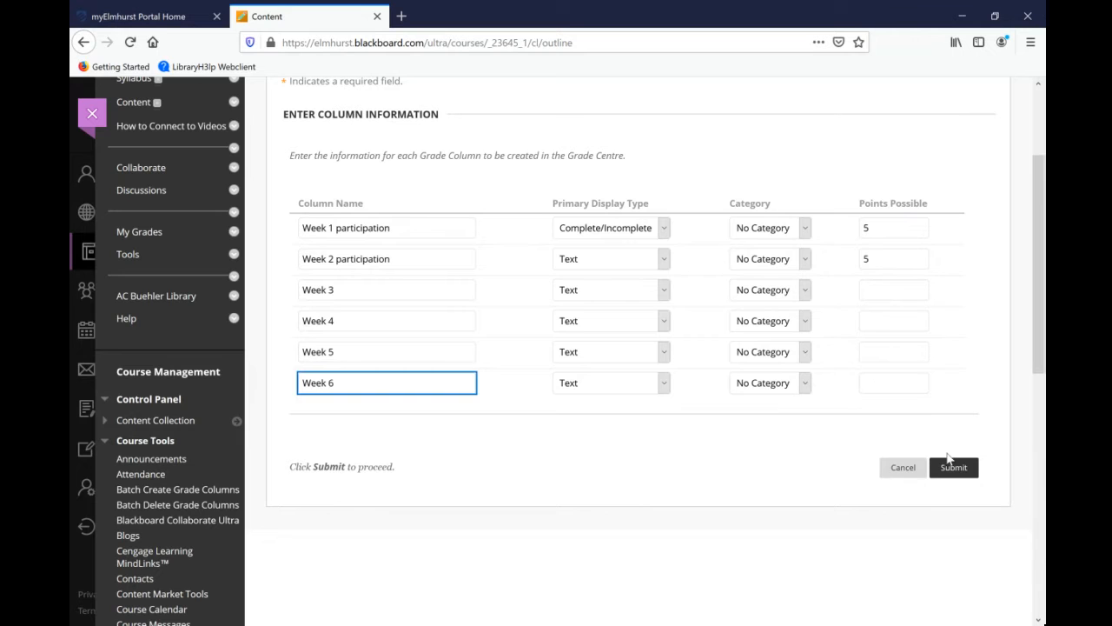
Give the Week 3, Week 4, Week 5 and Week 6 columns 5 points possible each.
click(881, 290)
text(5)
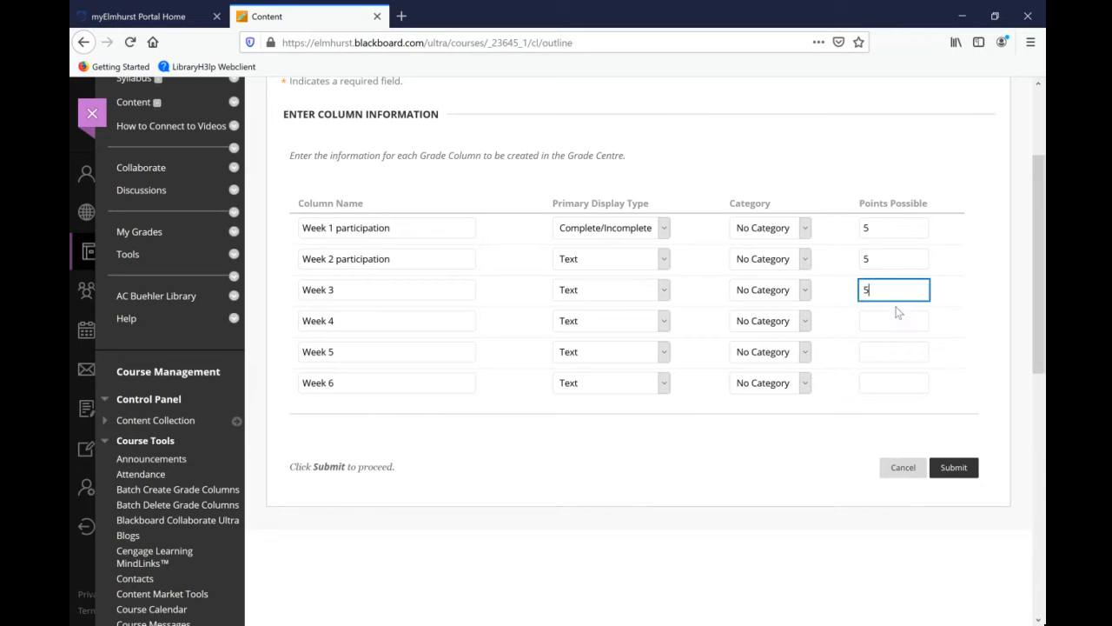
click(891, 316)
text(5)
click(888, 351)
text(5)
click(888, 381)
text(5)
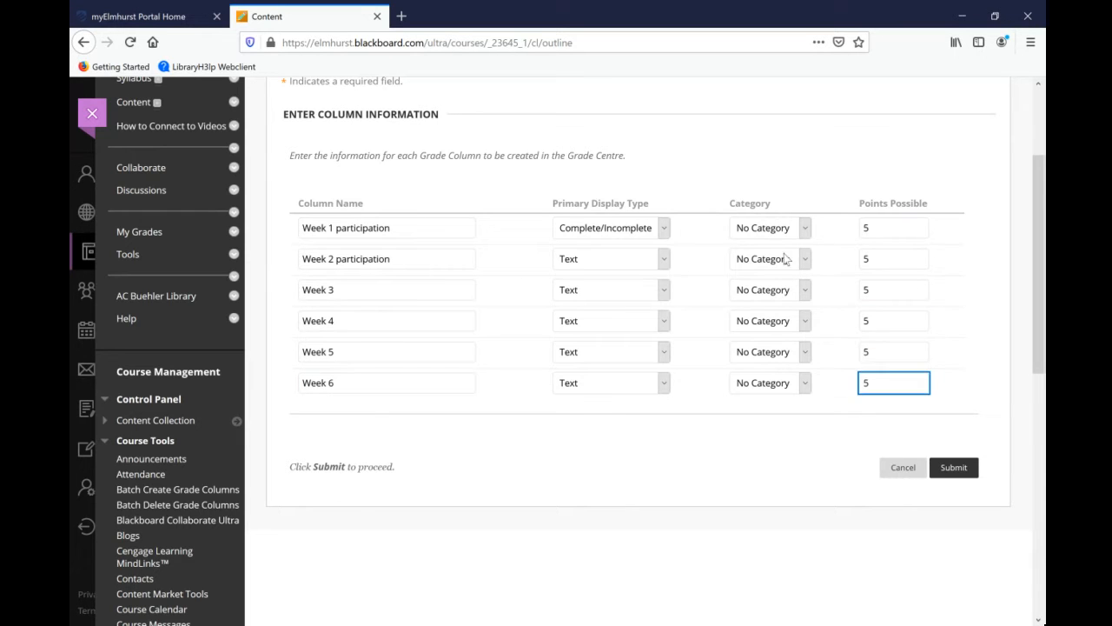
Assign the Discussion category to all six weekly columns and submit the batch of grade columns.
click(805, 228)
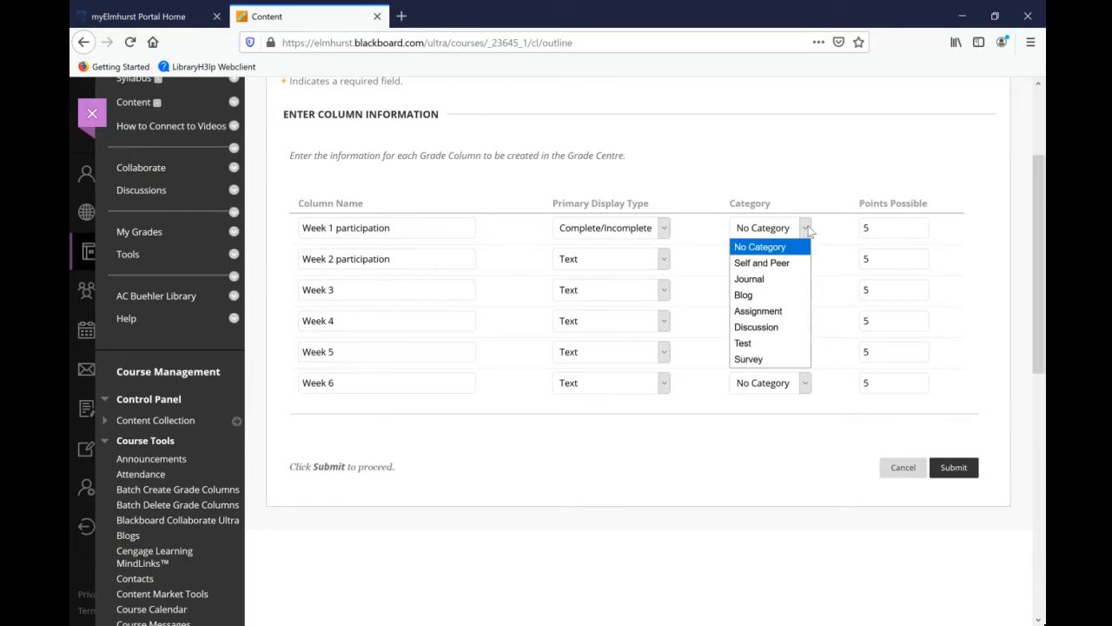
click(764, 338)
click(765, 259)
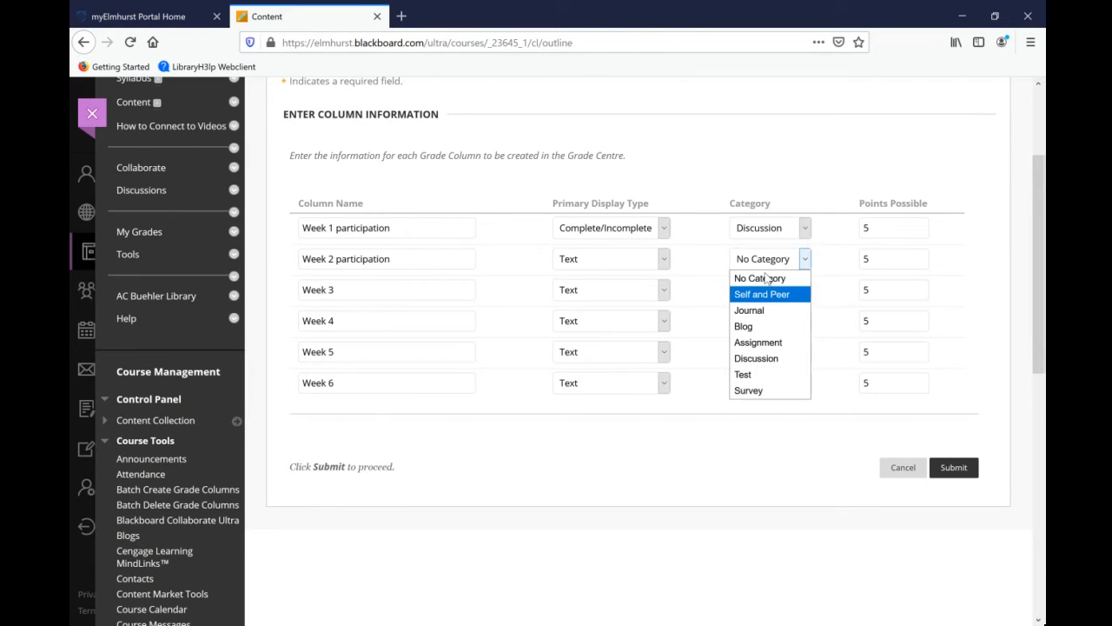
click(757, 358)
click(762, 290)
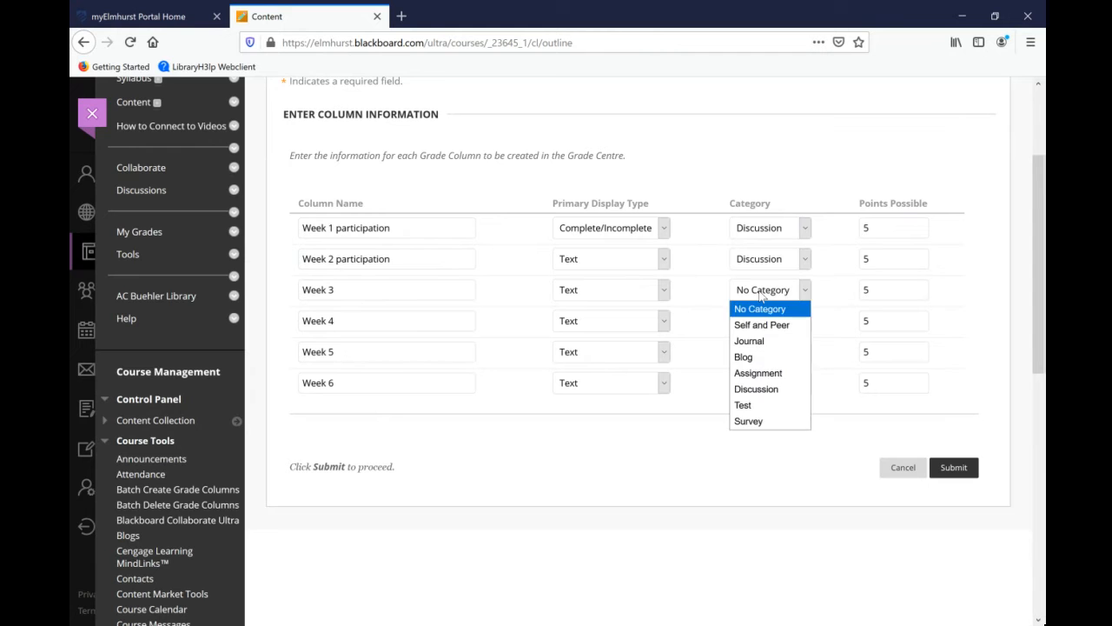
click(757, 389)
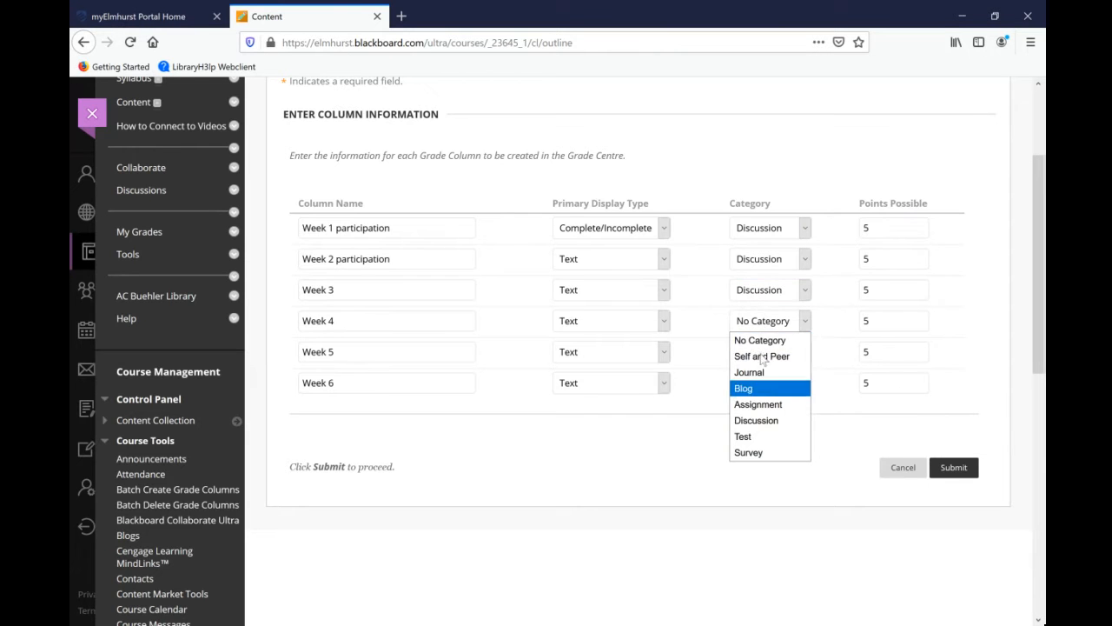
click(756, 420)
click(765, 352)
key(Escape)
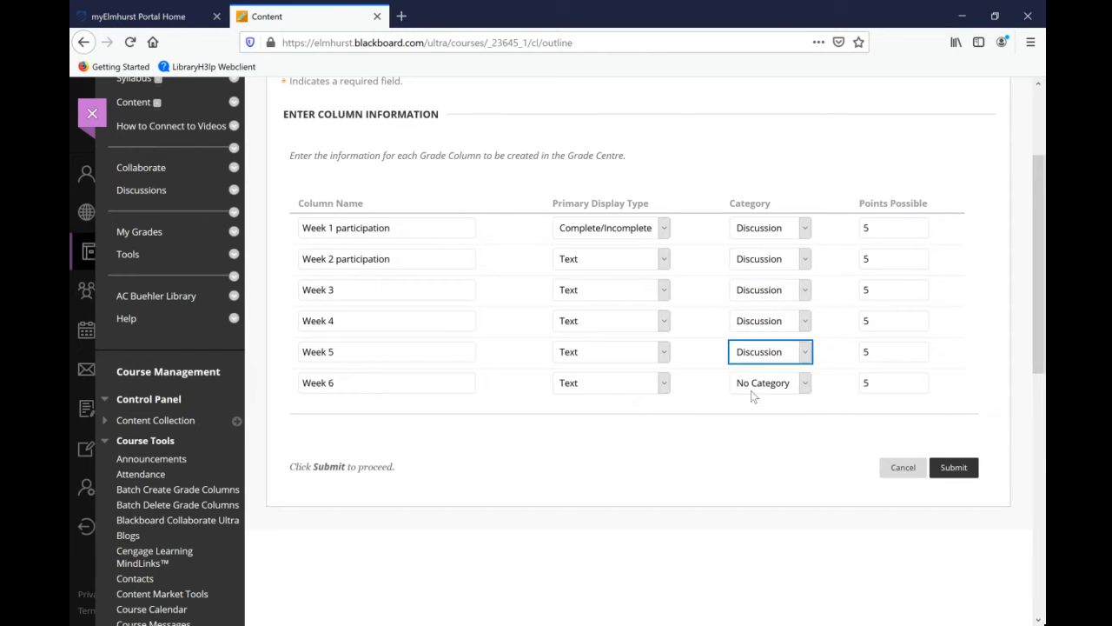
click(764, 382)
click(763, 481)
click(953, 467)
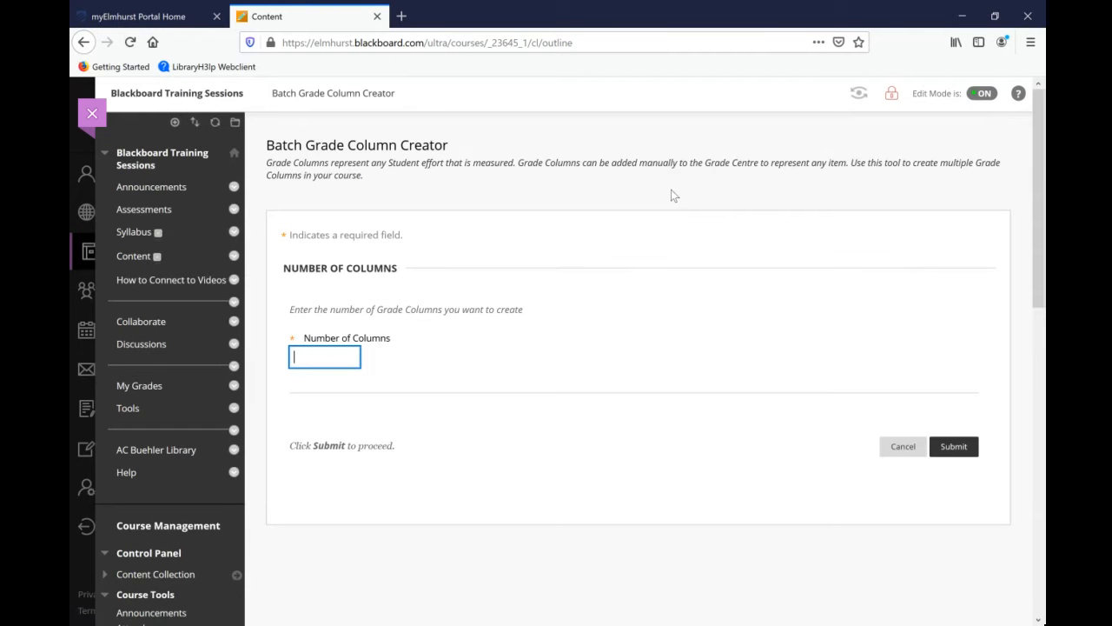
Cancel out of the blank Batch Grade Column Creator form and request the expired page again.
scroll(670, 196, down, 3)
scroll(671, 195, up, 3)
click(901, 446)
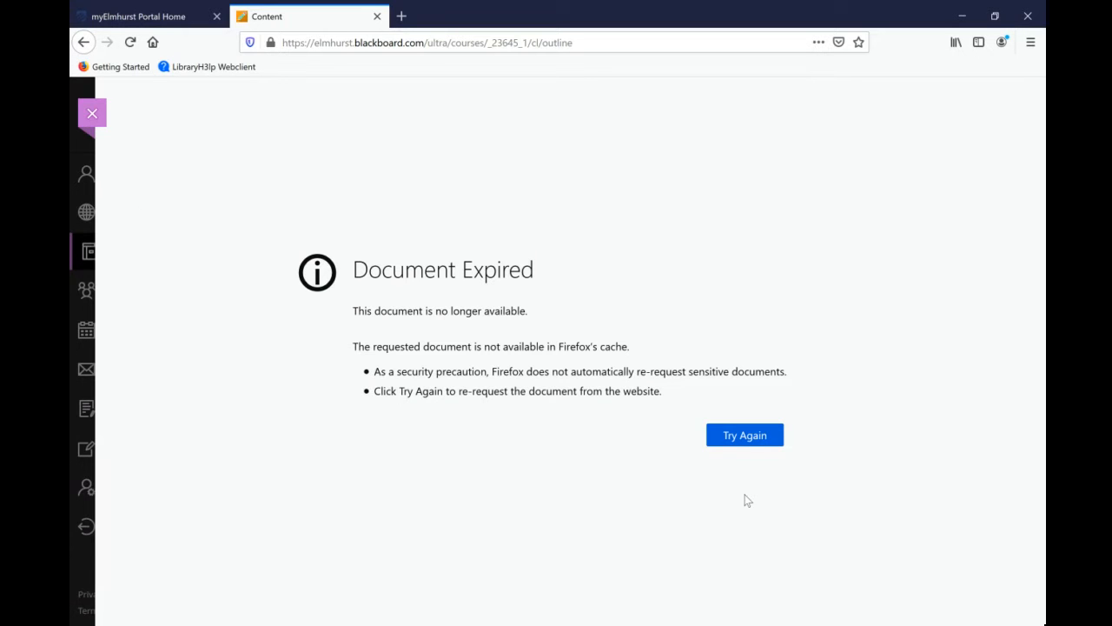
click(767, 434)
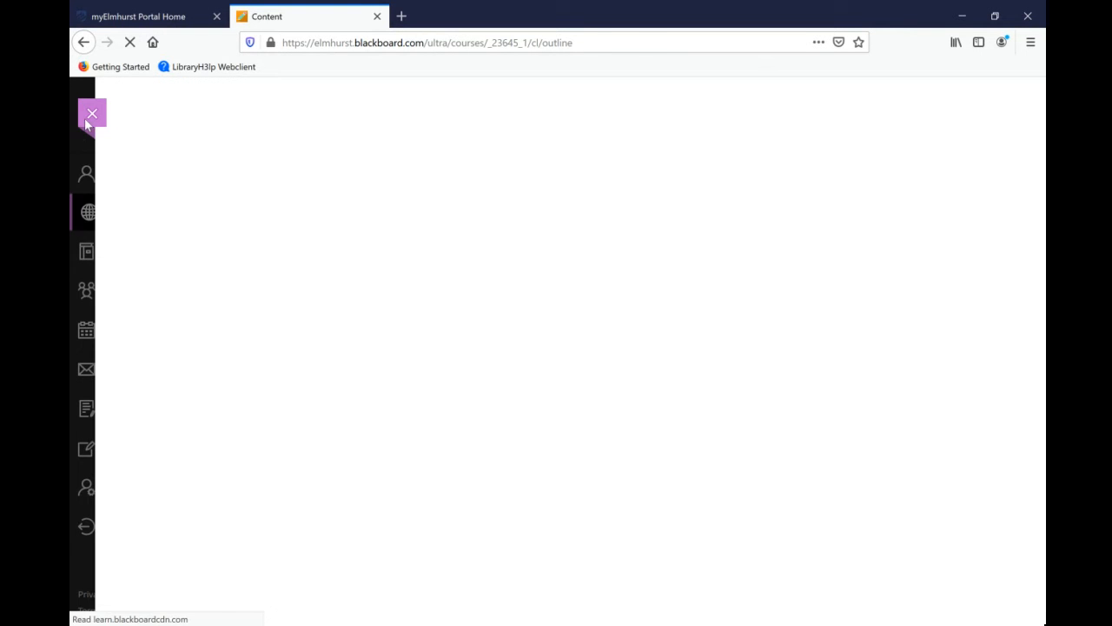
Open the Full Grade Center and look through the new weekly columns in the grid.
scroll(585, 416, down, 4)
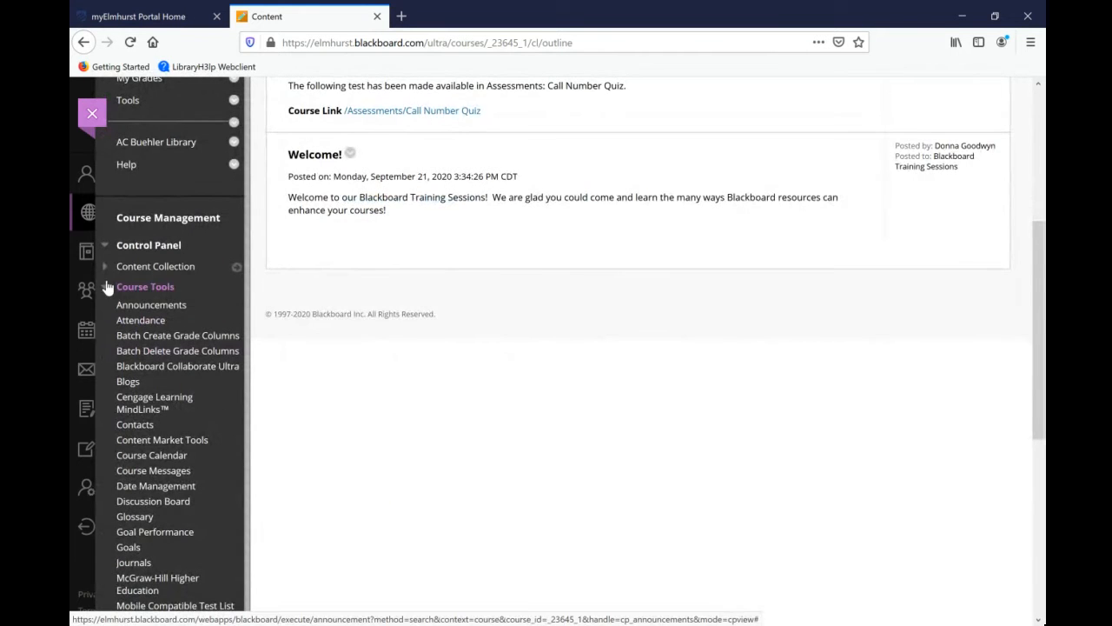
click(105, 286)
click(157, 443)
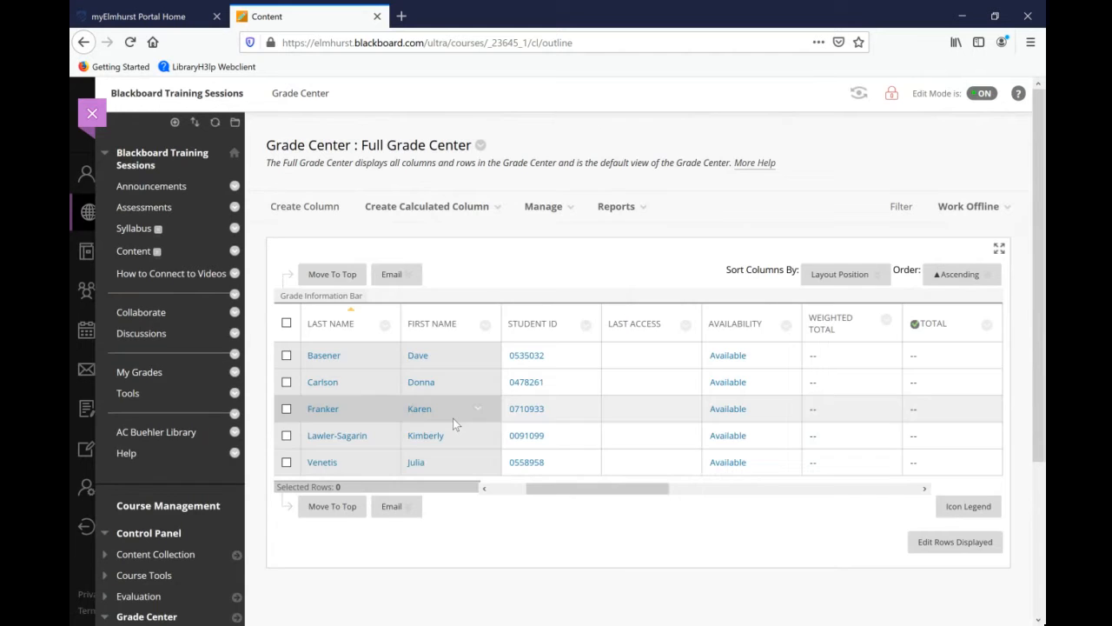
drag(631, 485, 909, 475)
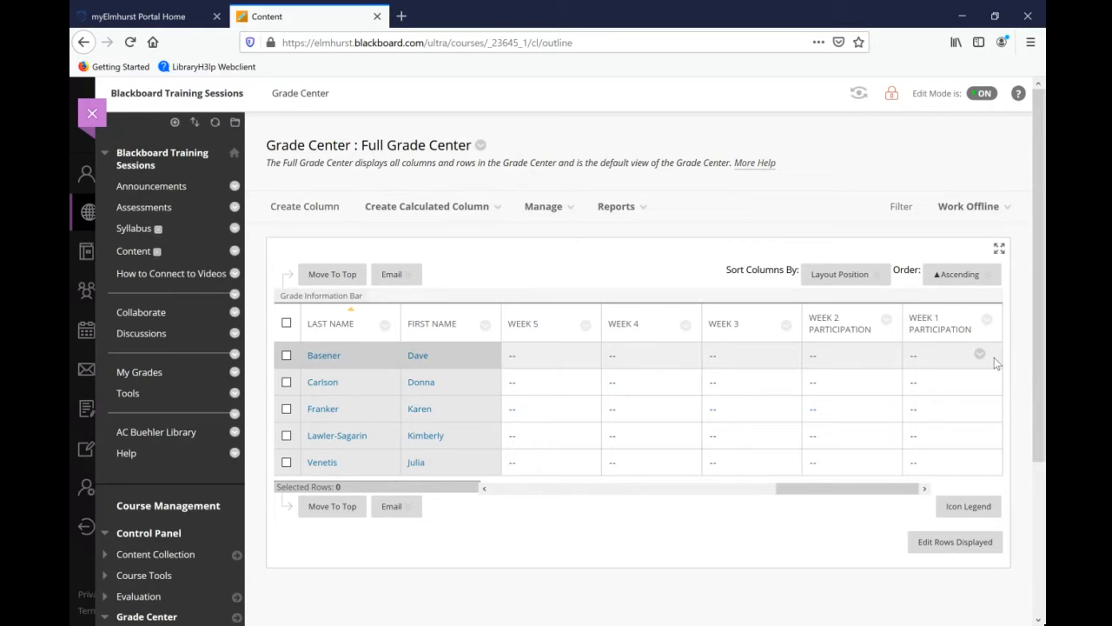
drag(860, 492, 739, 491)
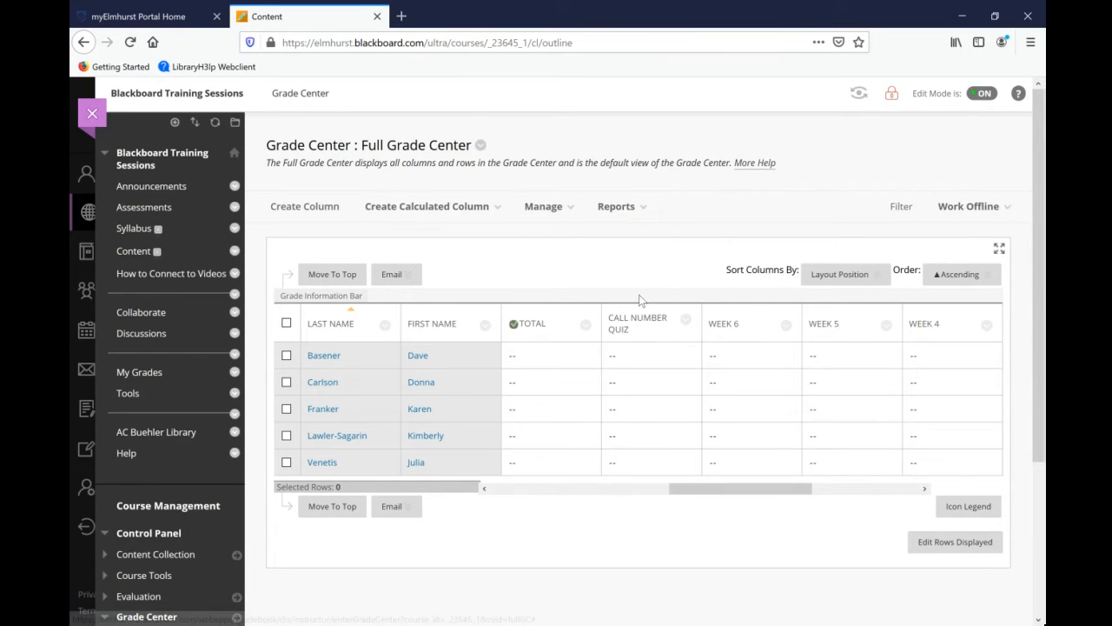
Open Column Organization for the Grade Center at the columns that are not in a grading period.
click(547, 209)
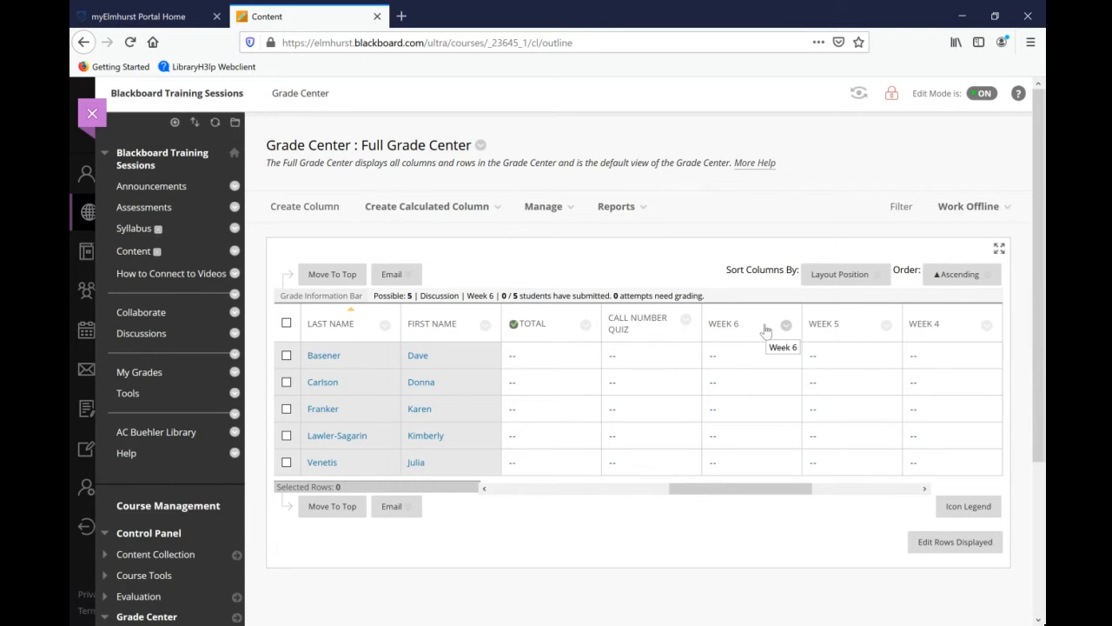
click(552, 212)
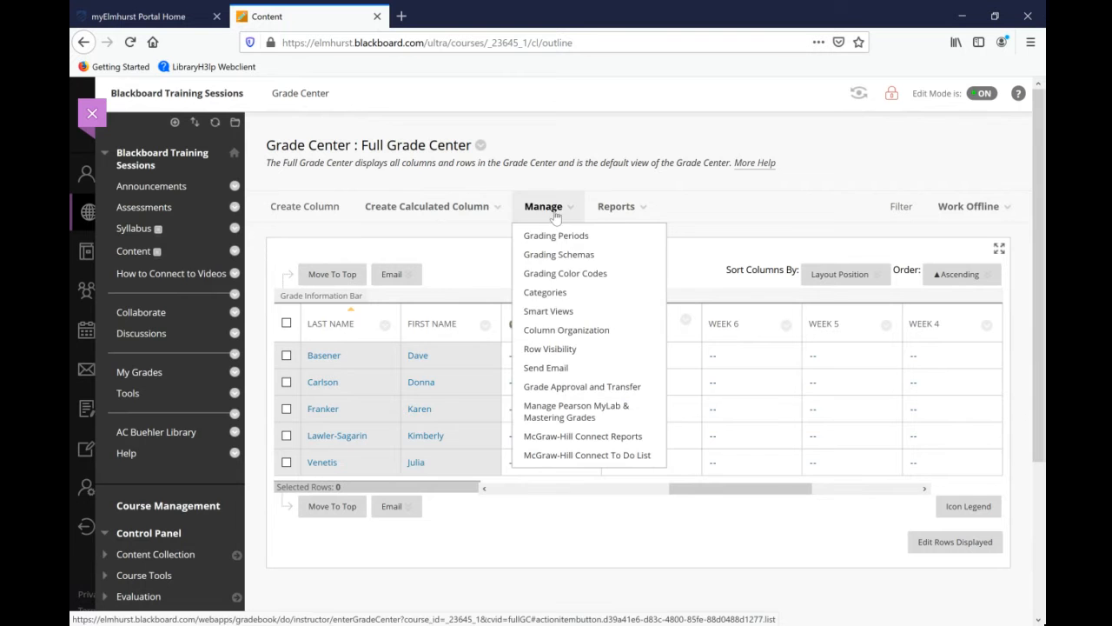
click(569, 331)
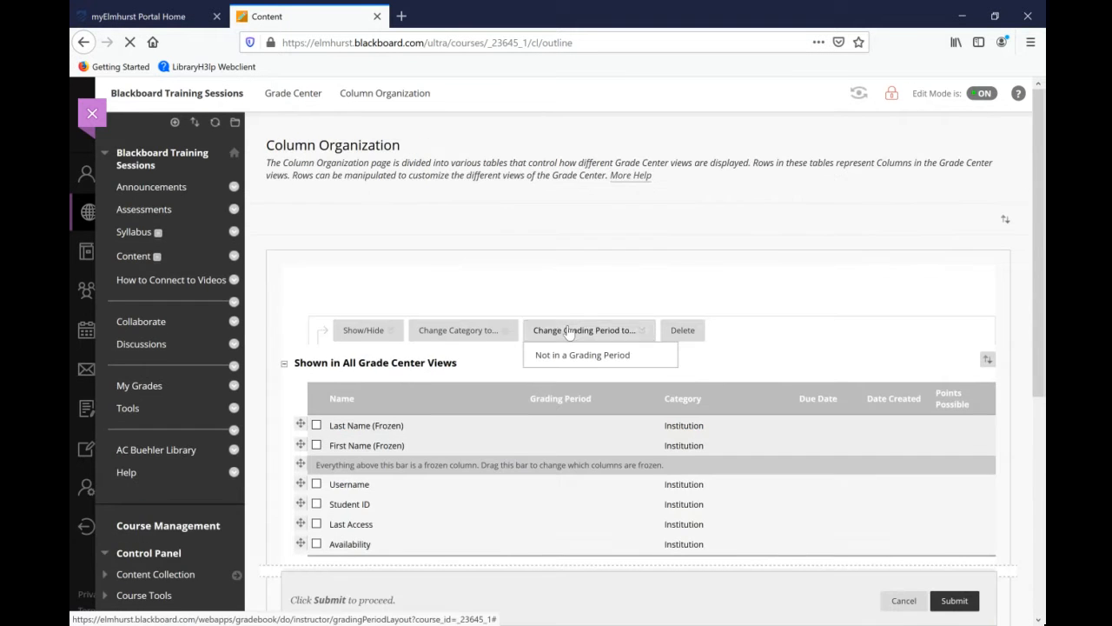
scroll(567, 330, down, 5)
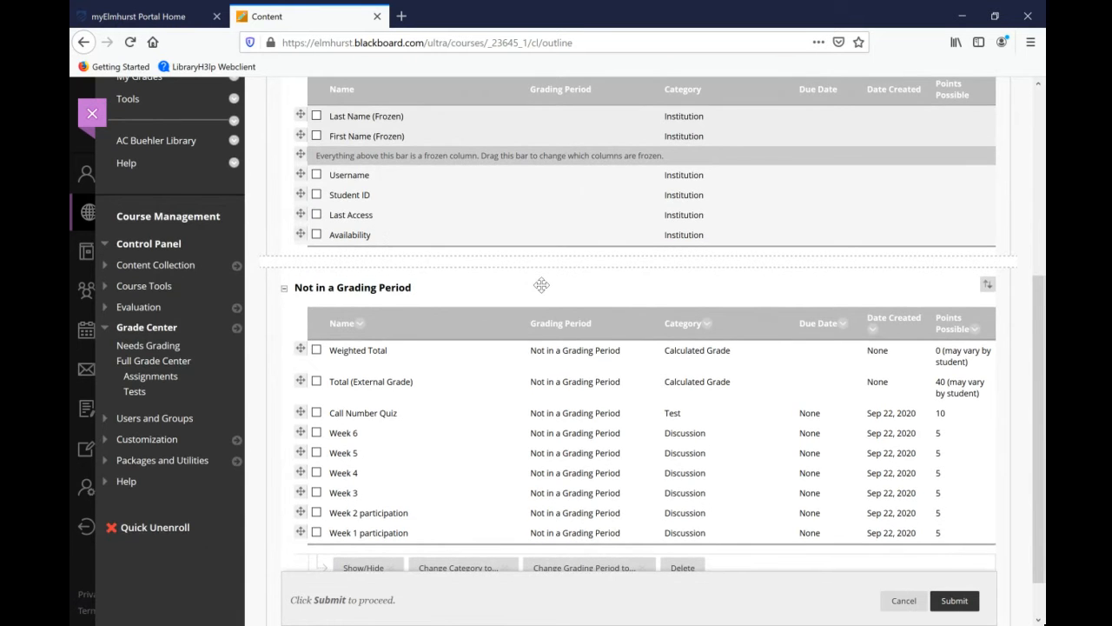
scroll(333, 392, down, 1)
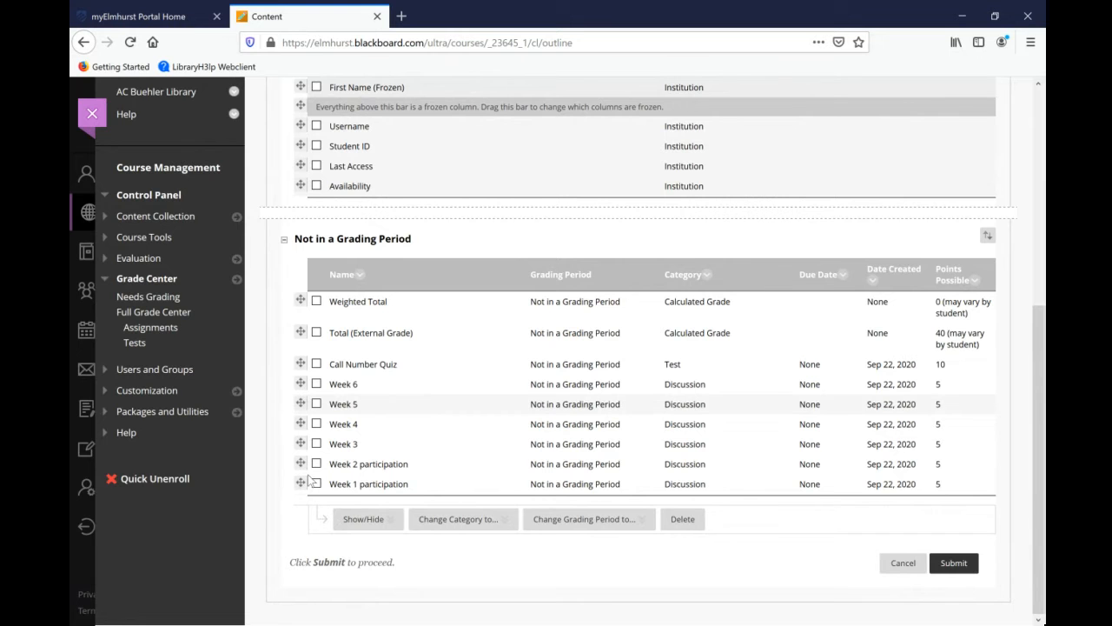
Reorder the weekly columns below Call Number Quiz so they run in ascending order from Week 1 participation to Week 6.
drag(302, 485, 300, 384)
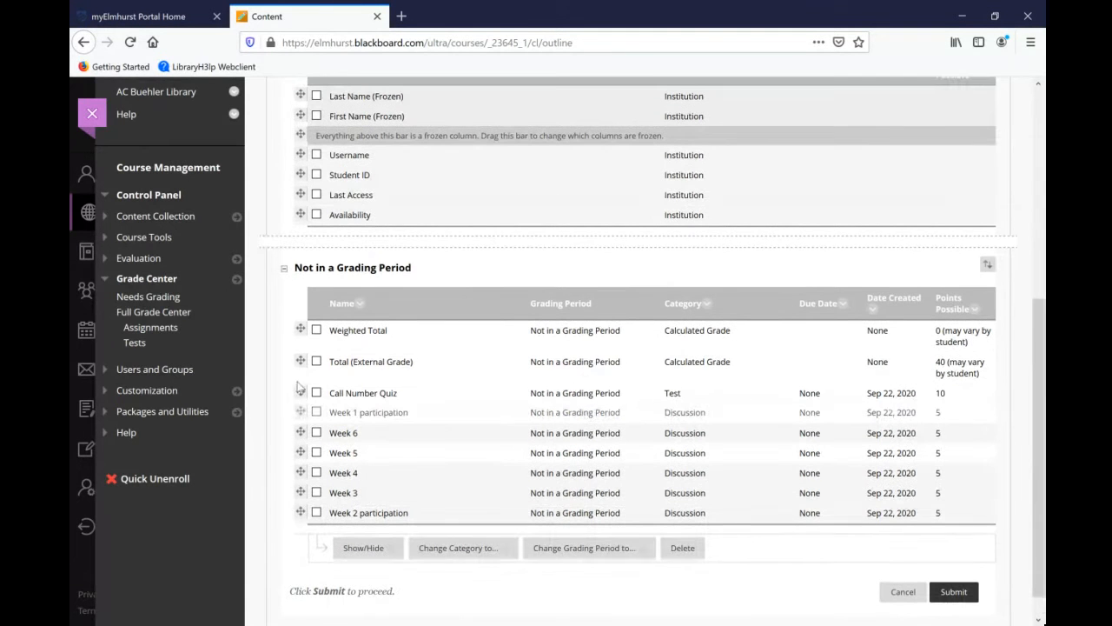
drag(298, 510, 292, 432)
drag(300, 491, 301, 453)
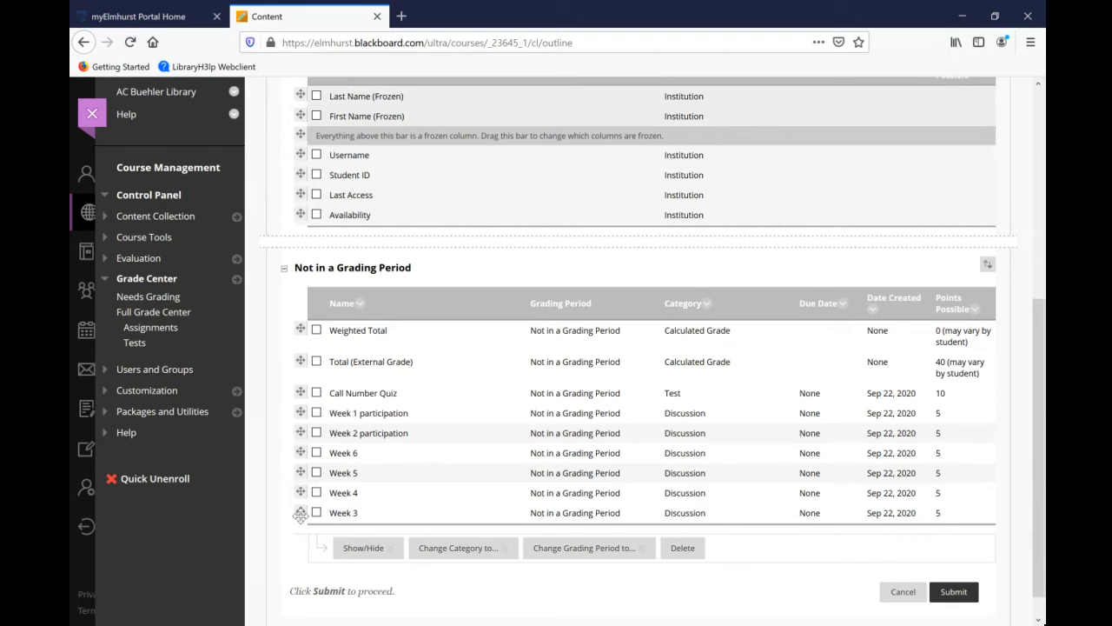
drag(300, 512, 299, 470)
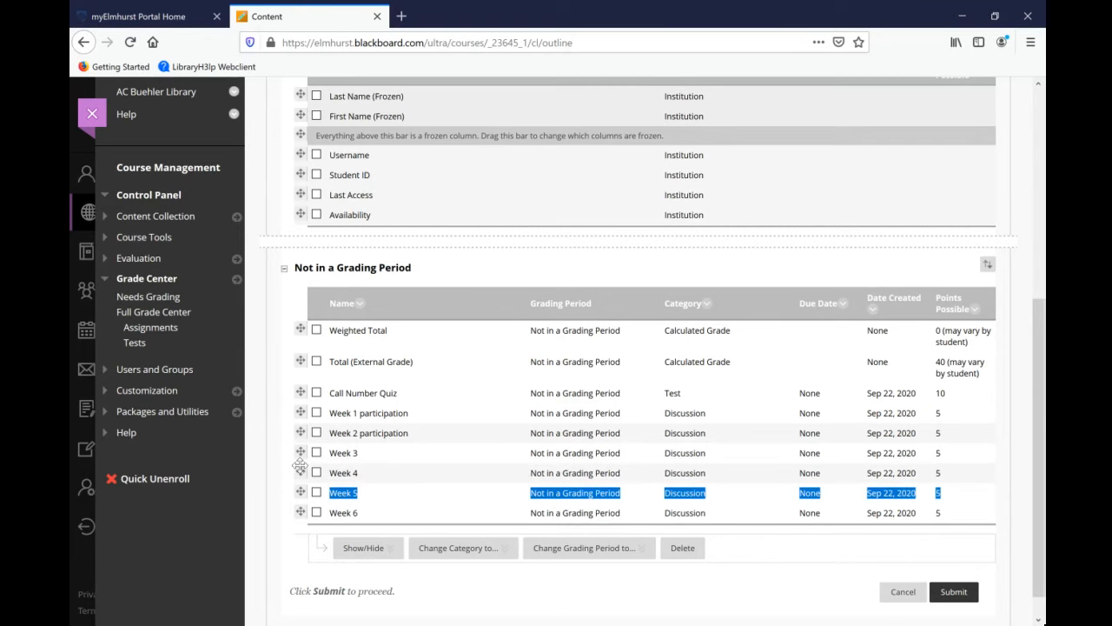
scroll(824, 493, down, 1)
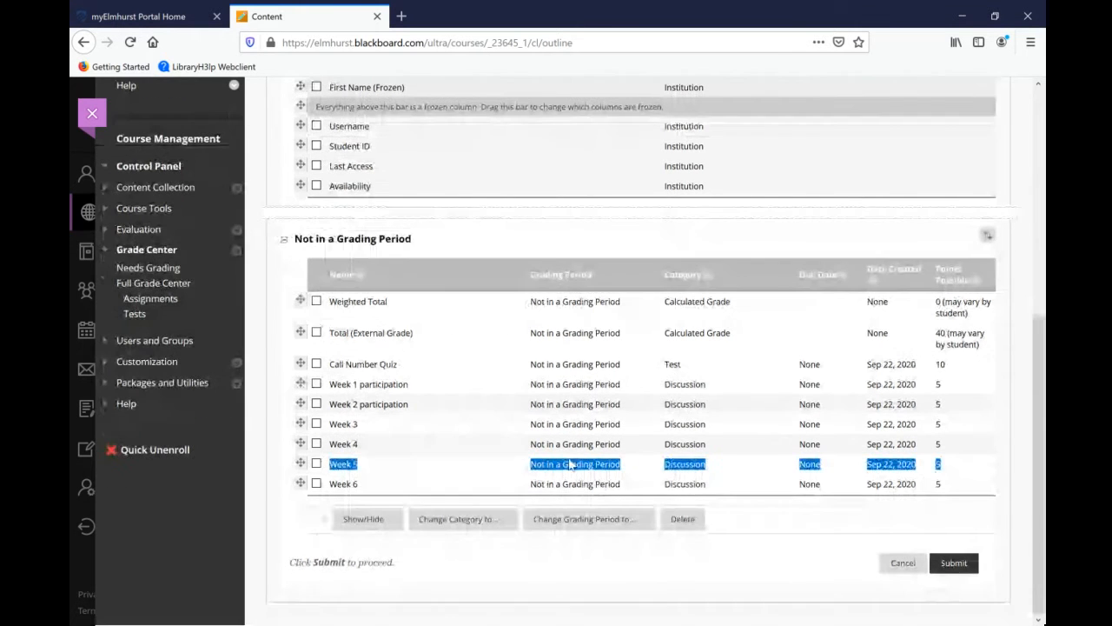
click(843, 535)
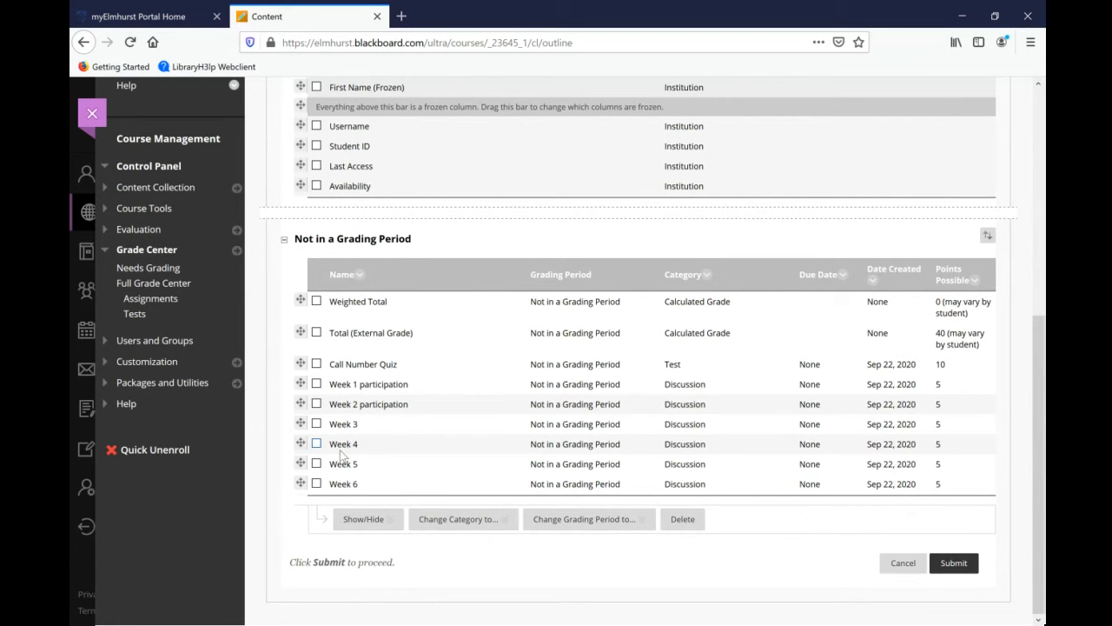
Check the show and hide options for the Call Number Quiz column, leaving it unselected.
click(316, 364)
click(364, 520)
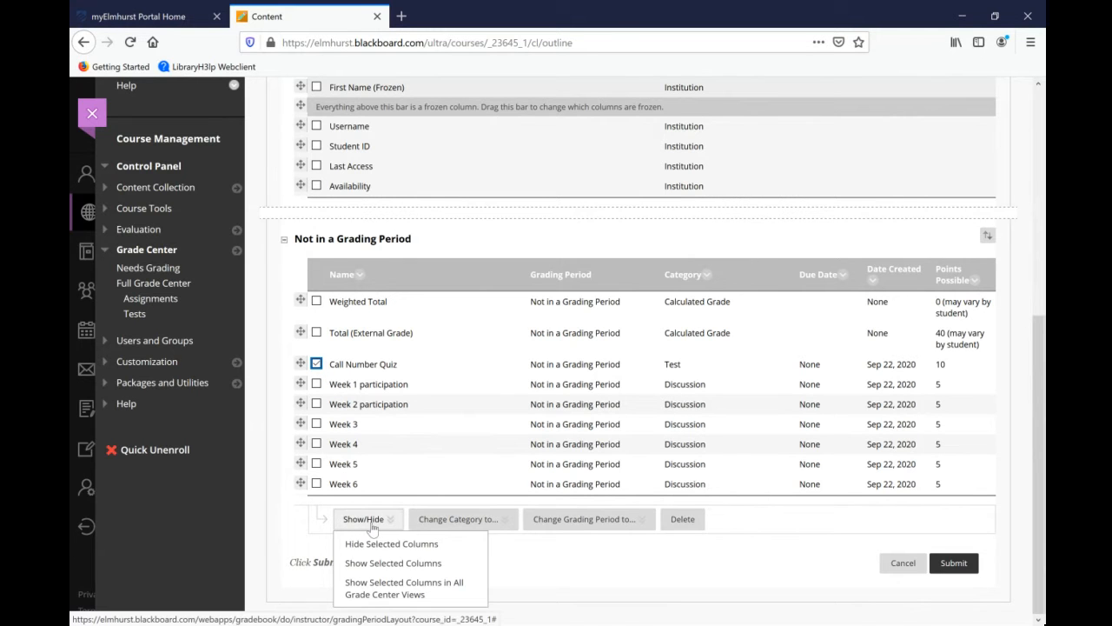
click(374, 529)
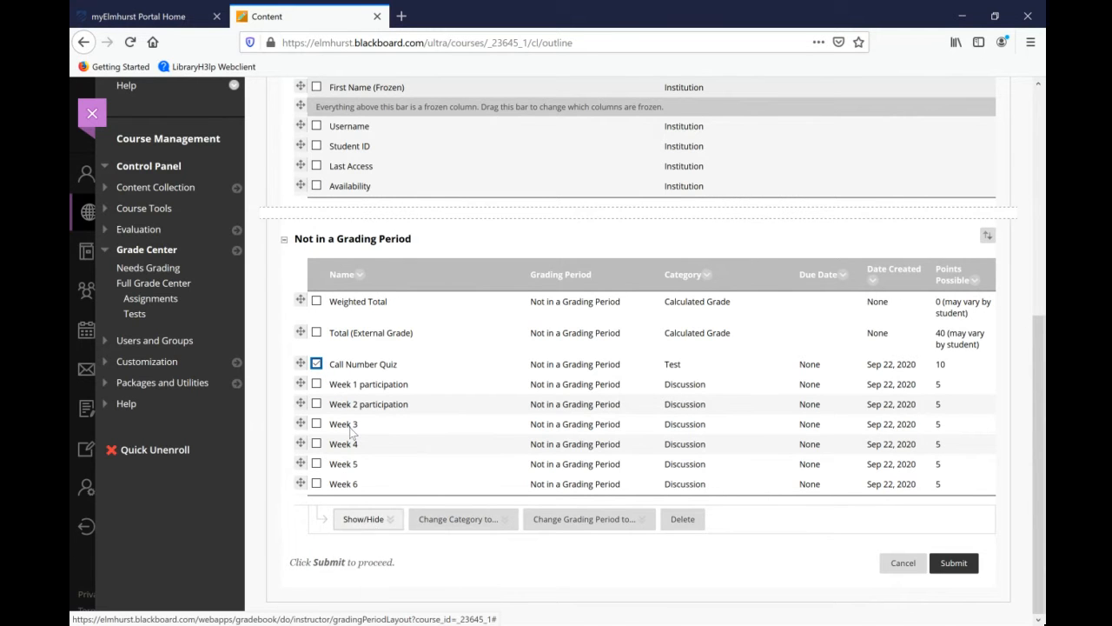
click(317, 365)
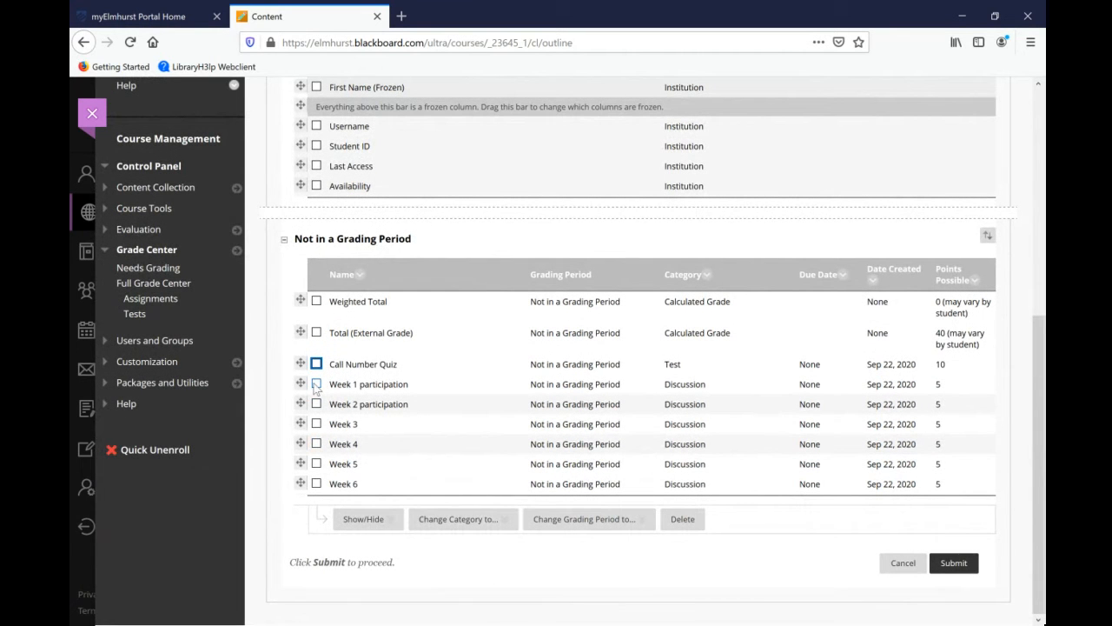
Change the category of the Week 1 participation and Week 2 participation columns to Blog and submit the column organization.
click(316, 384)
click(316, 404)
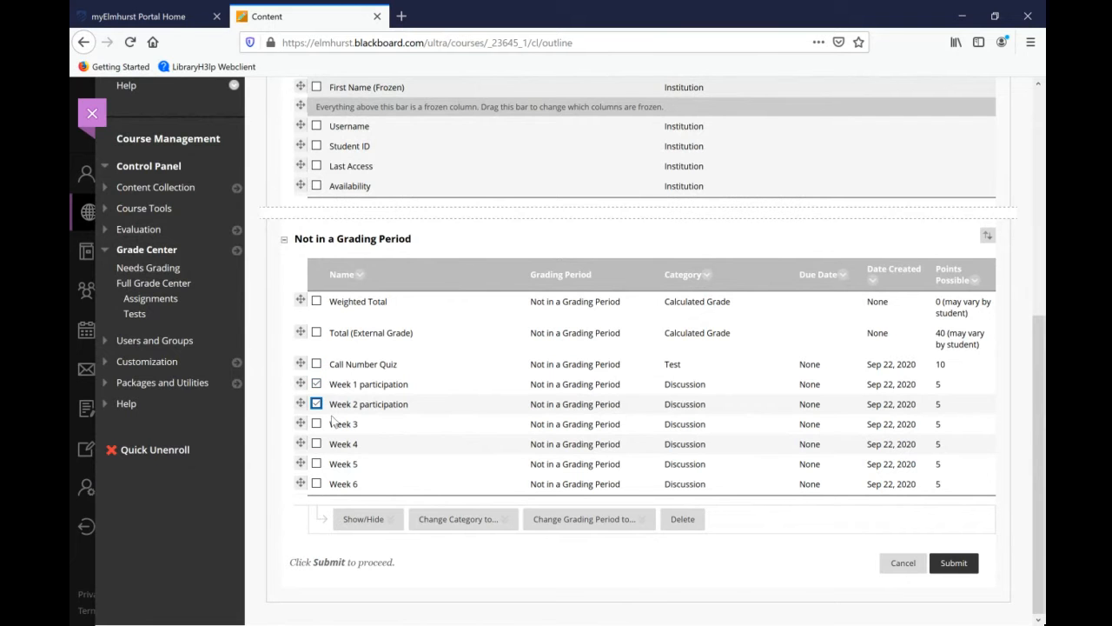
click(508, 519)
scroll(507, 521, down, 2)
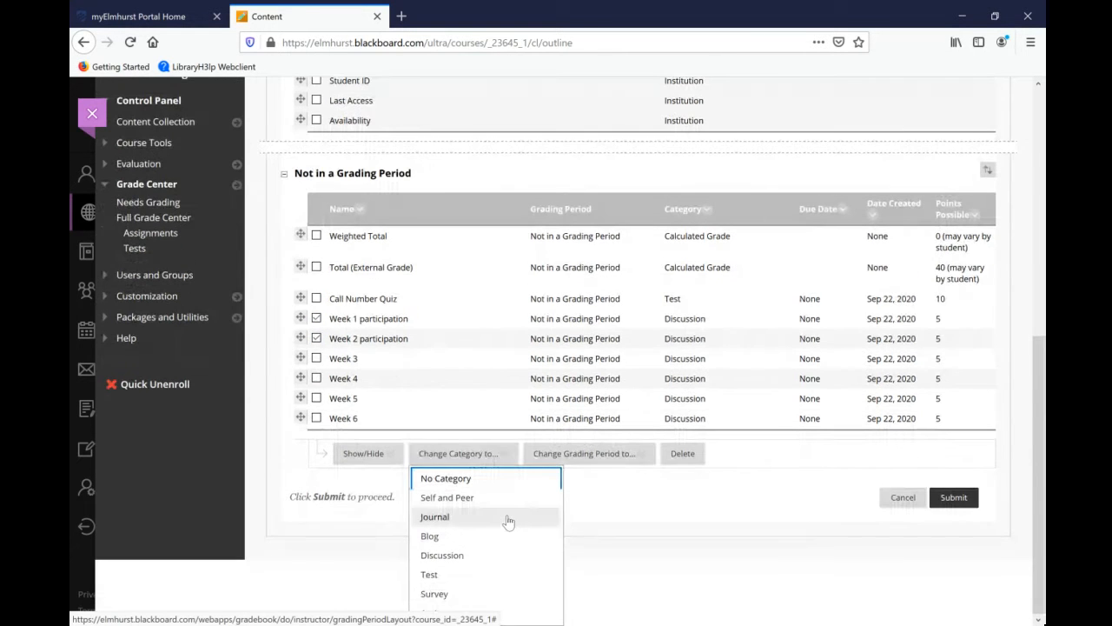
click(431, 537)
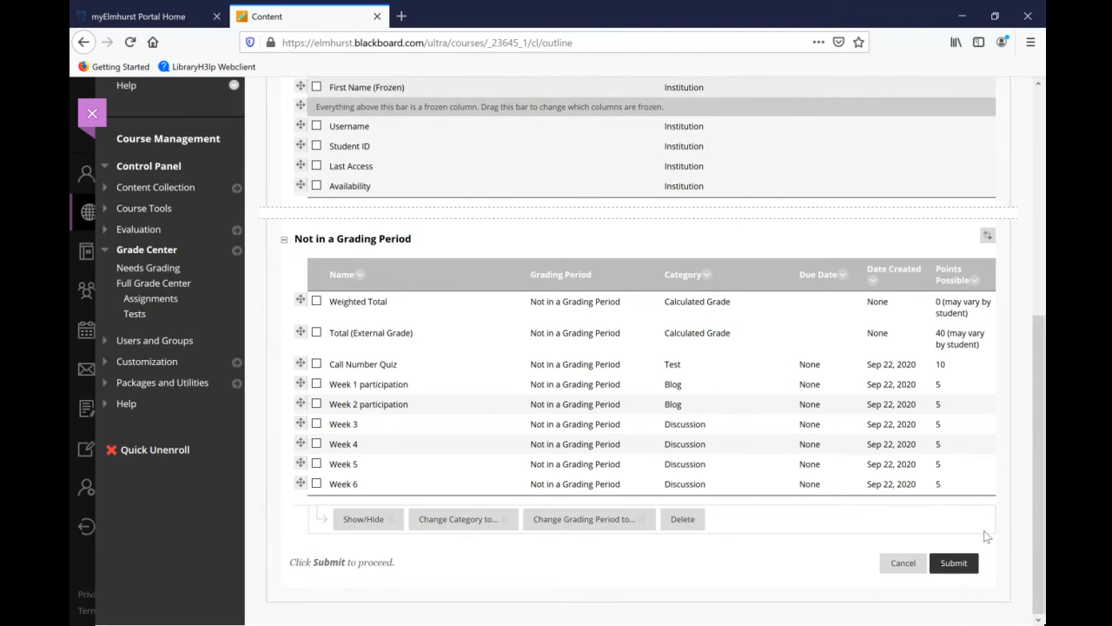
click(951, 569)
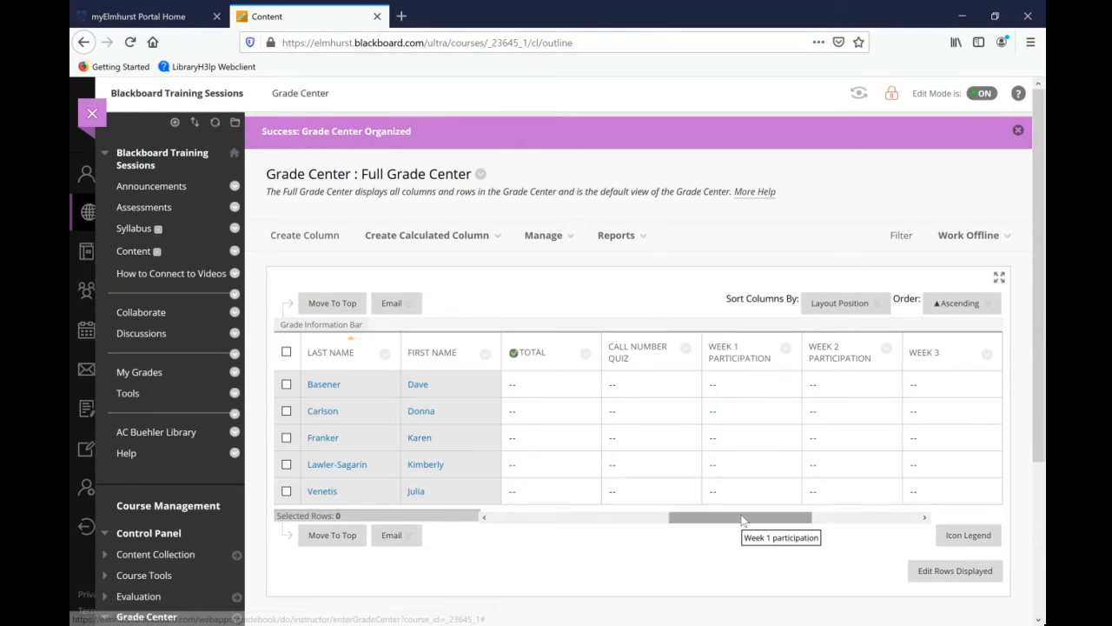
Open the Weighted Total column's information for editing from the Full Grade Center.
drag(741, 517, 618, 518)
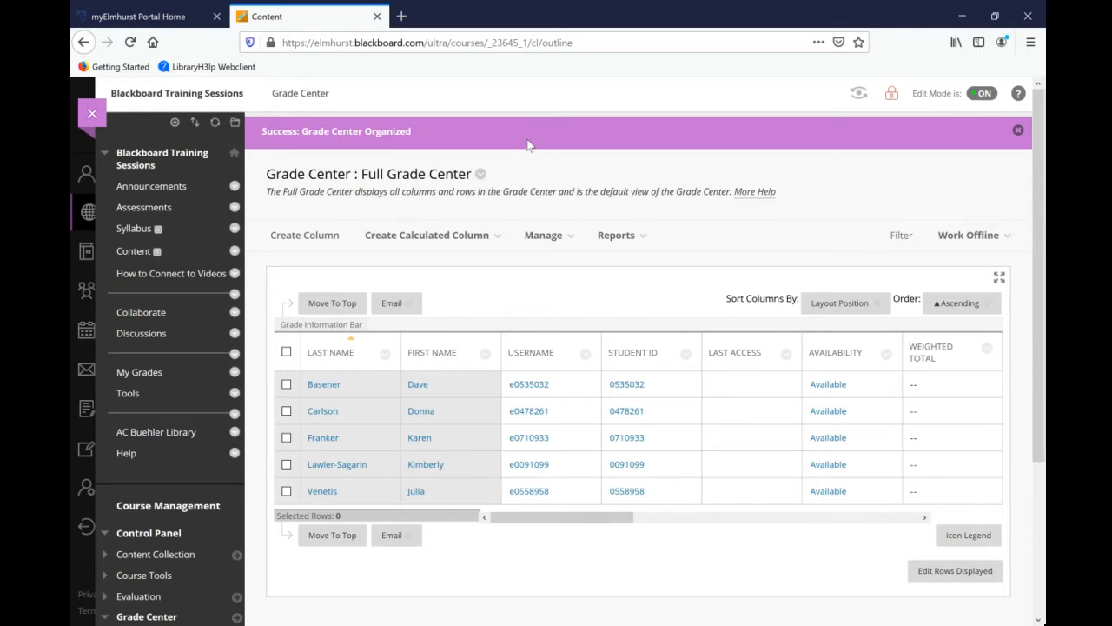
scroll(700, 248, down, 2)
click(466, 156)
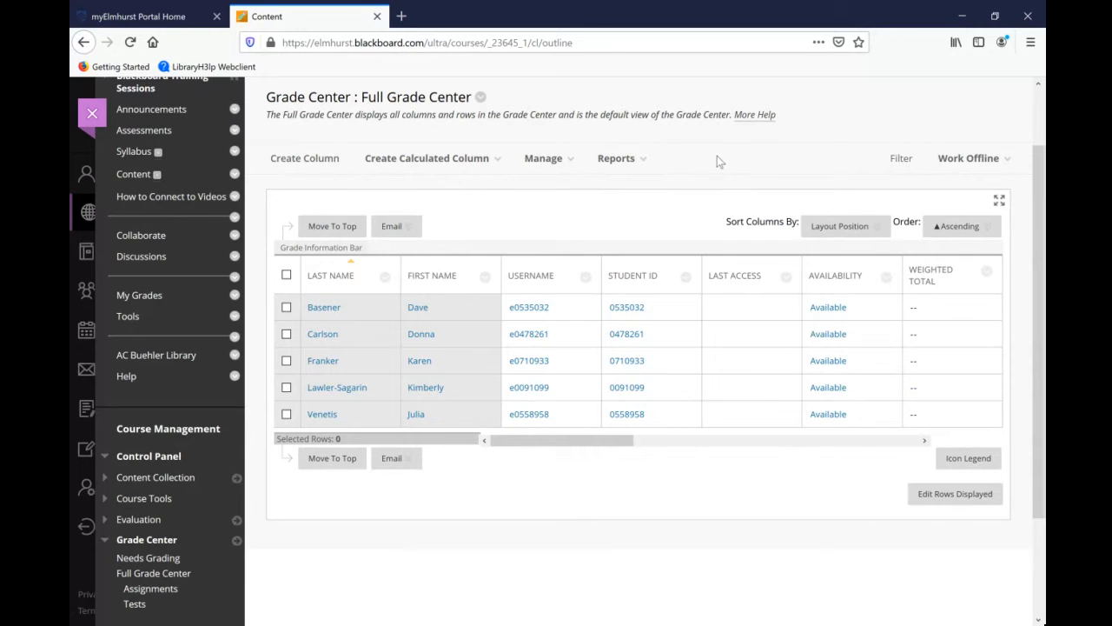
mouse_move(454, 158)
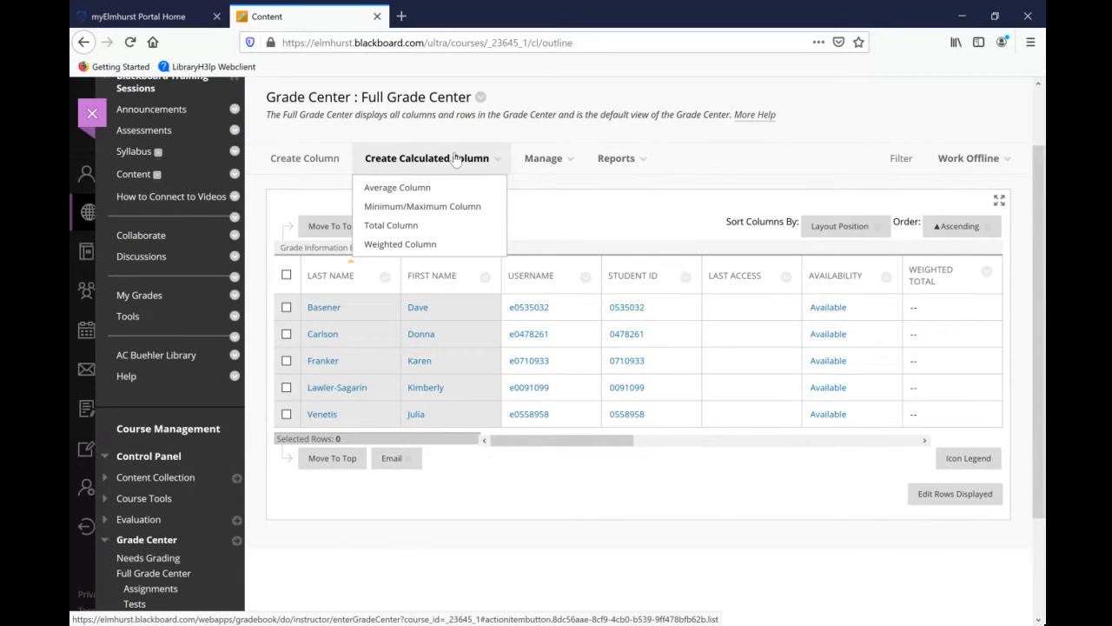
click(988, 273)
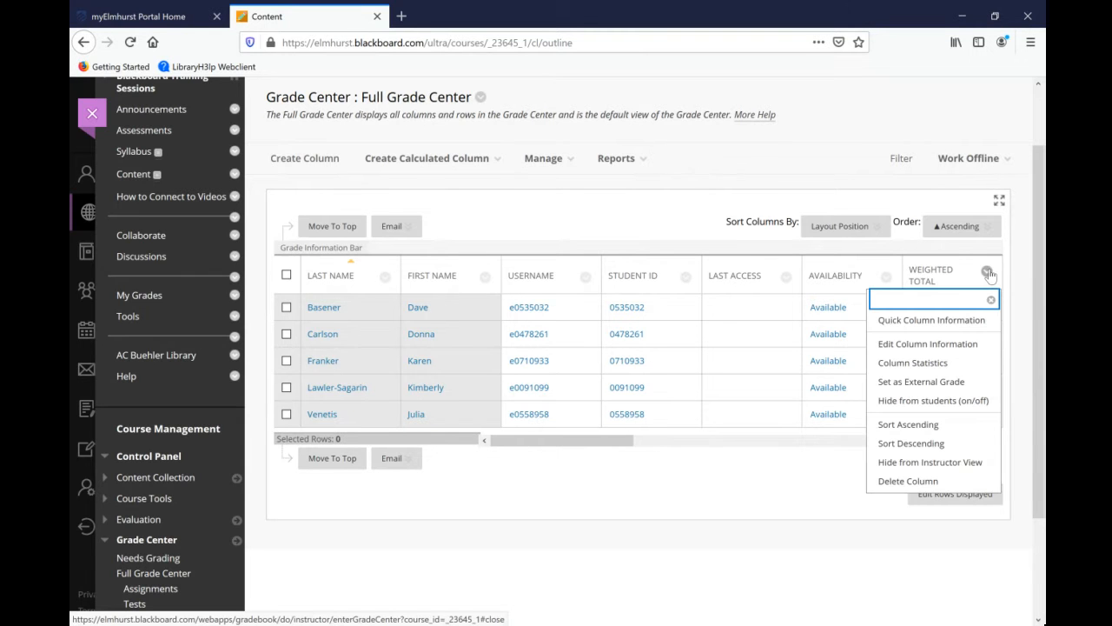
click(958, 343)
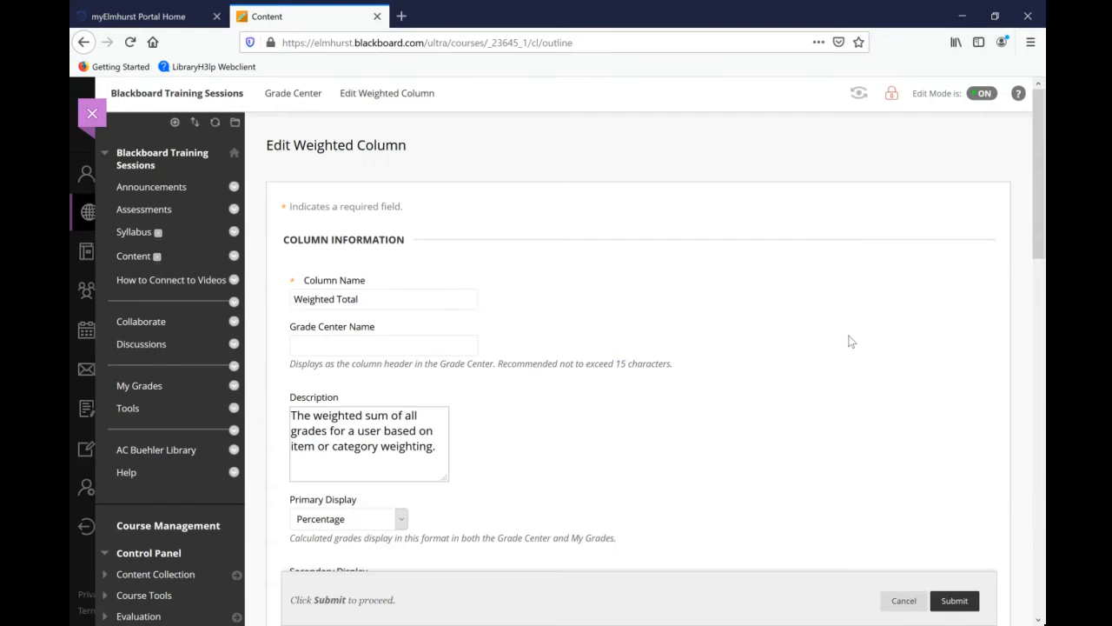
Review the Weighted Total column's settings, from its name and display options to the columns and categories available for weighting.
scroll(852, 341, down, 1)
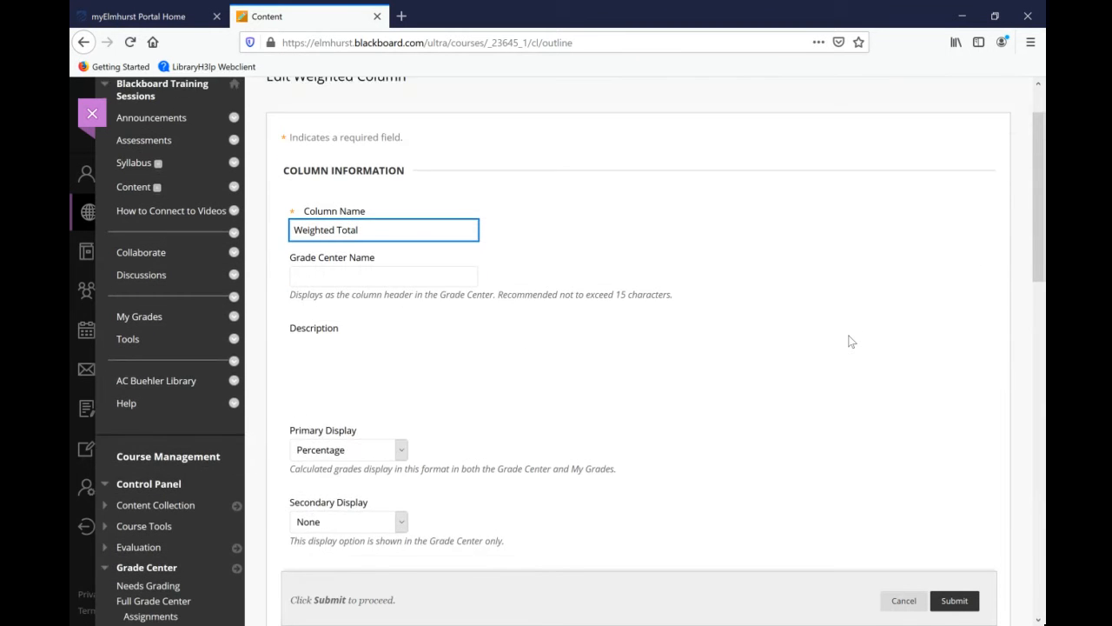
scroll(852, 341, down, 3)
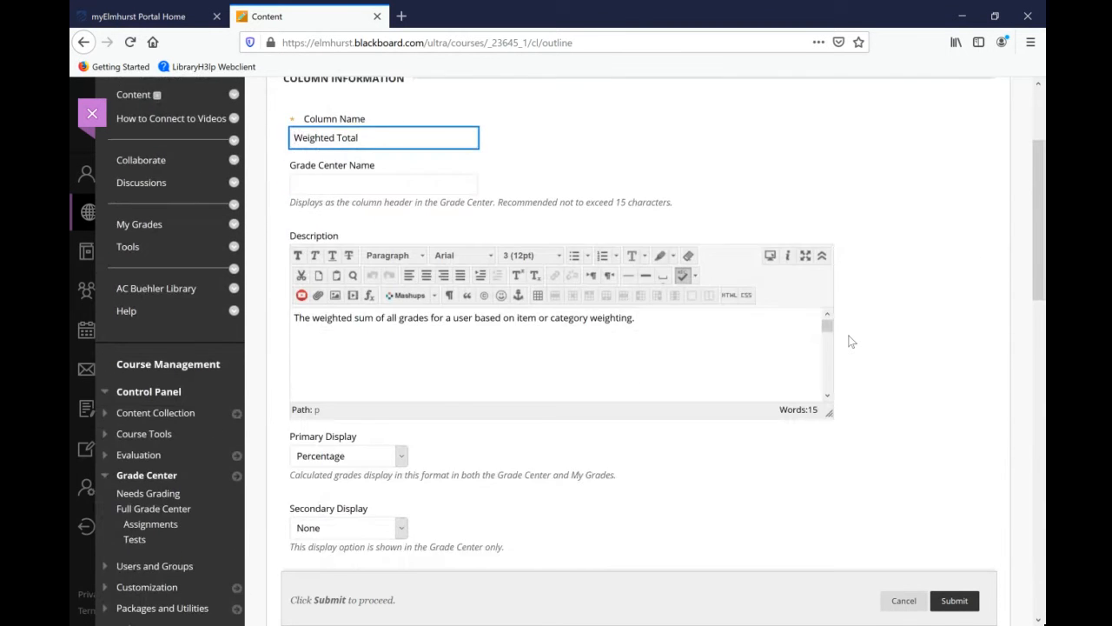
scroll(851, 342, down, 4)
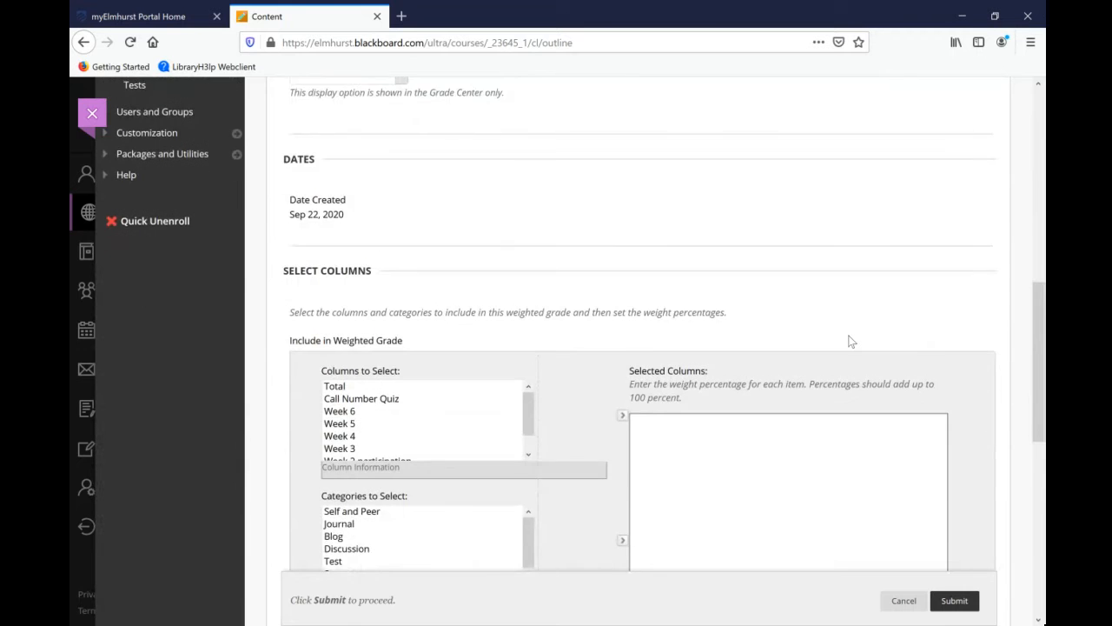
scroll(851, 341, down, 2)
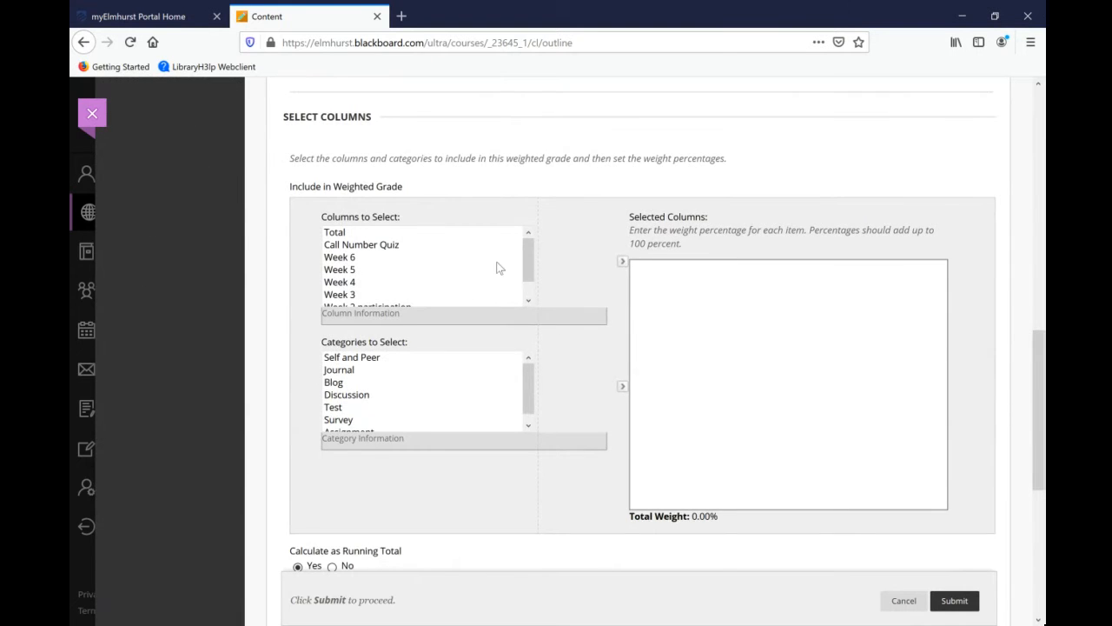
scroll(499, 269, up, 3)
scroll(500, 269, down, 2)
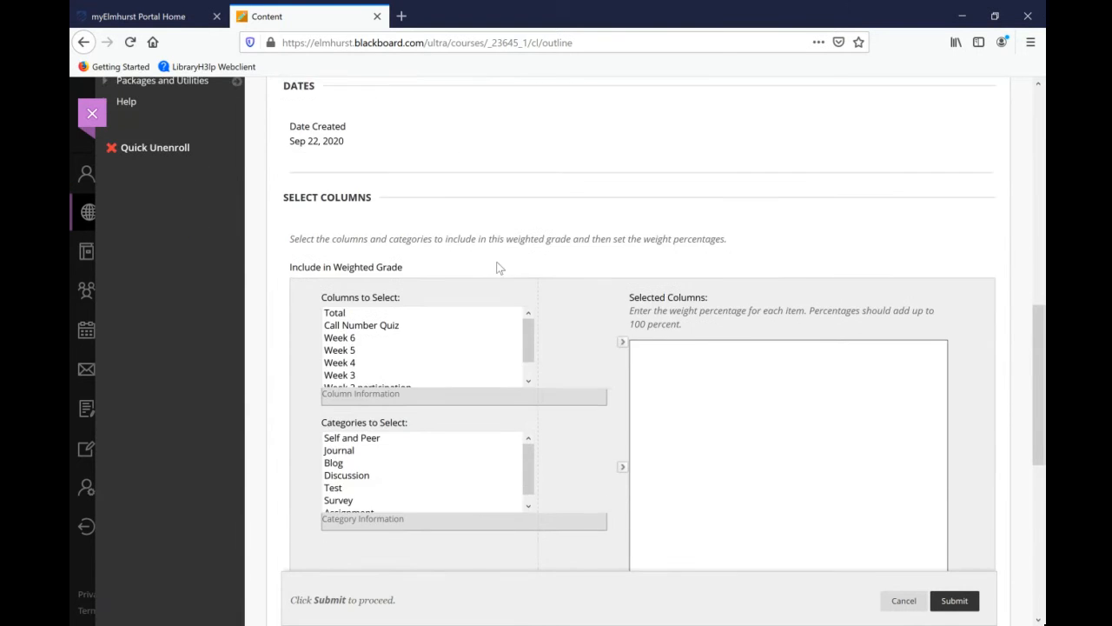
scroll(497, 266, up, 4)
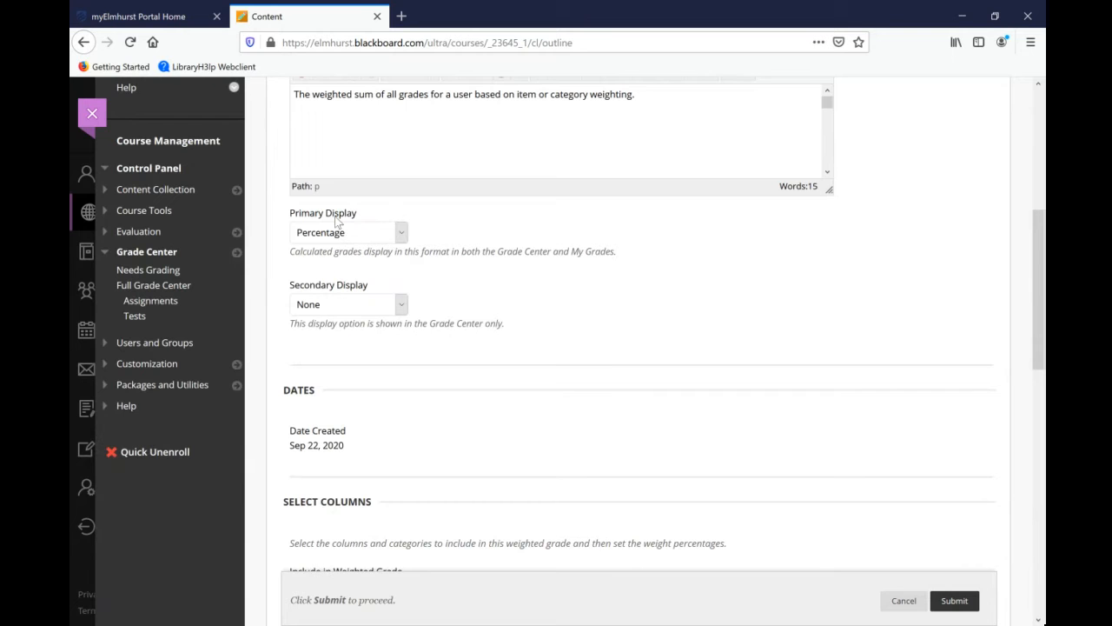
Try Score as primary display and Letter and Percentage as secondary display, restoring Percentage as primary and None as secondary.
click(398, 309)
click(373, 355)
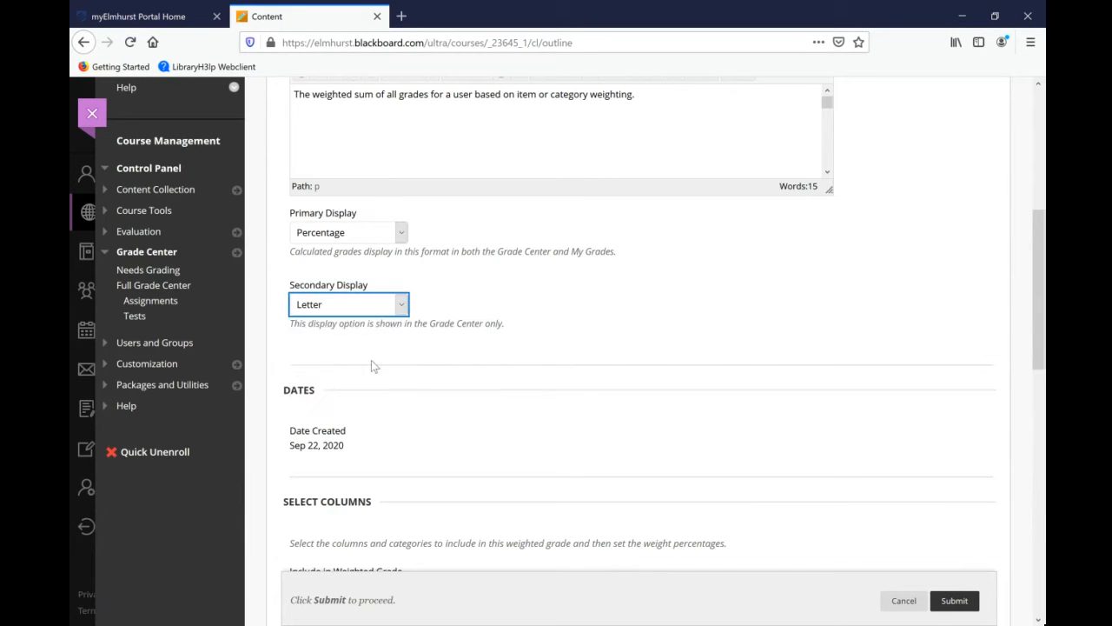
click(399, 231)
click(347, 251)
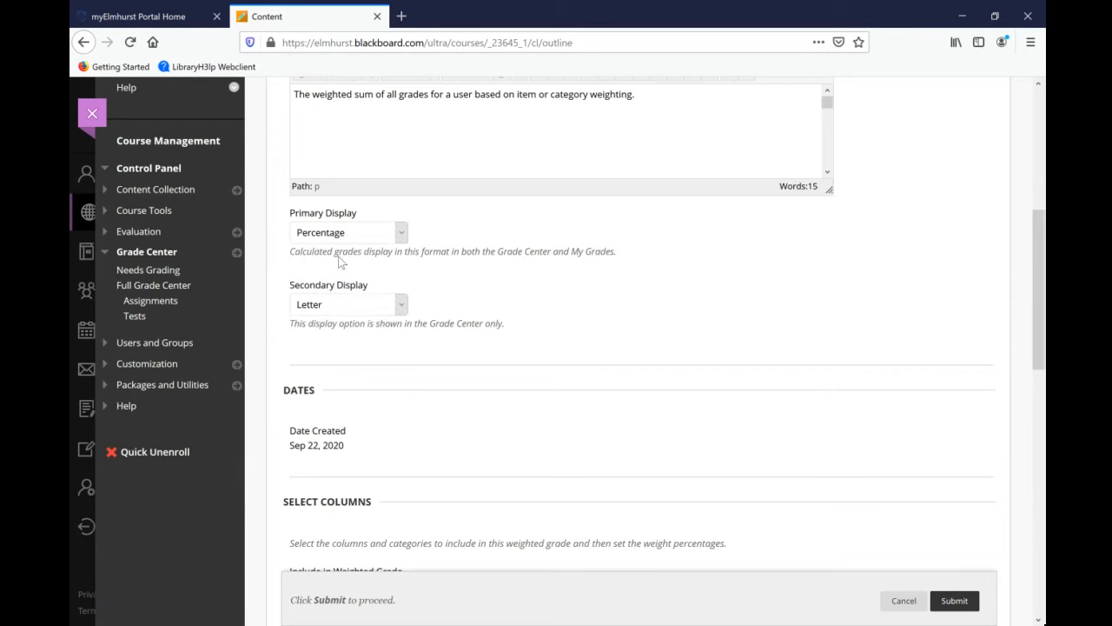
click(399, 306)
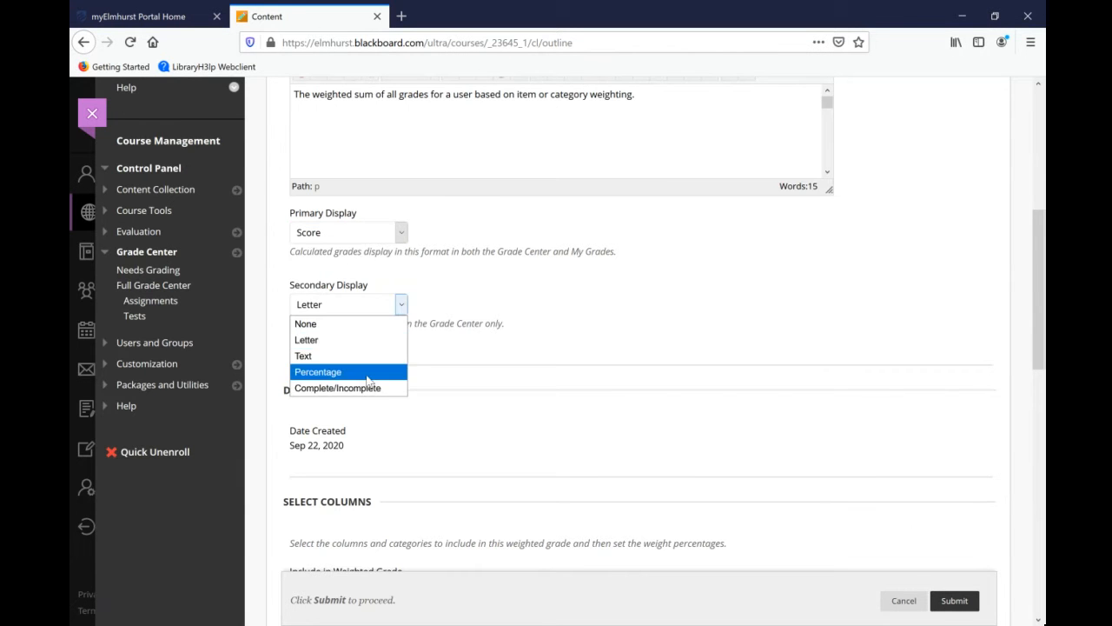
click(363, 372)
click(403, 305)
click(339, 325)
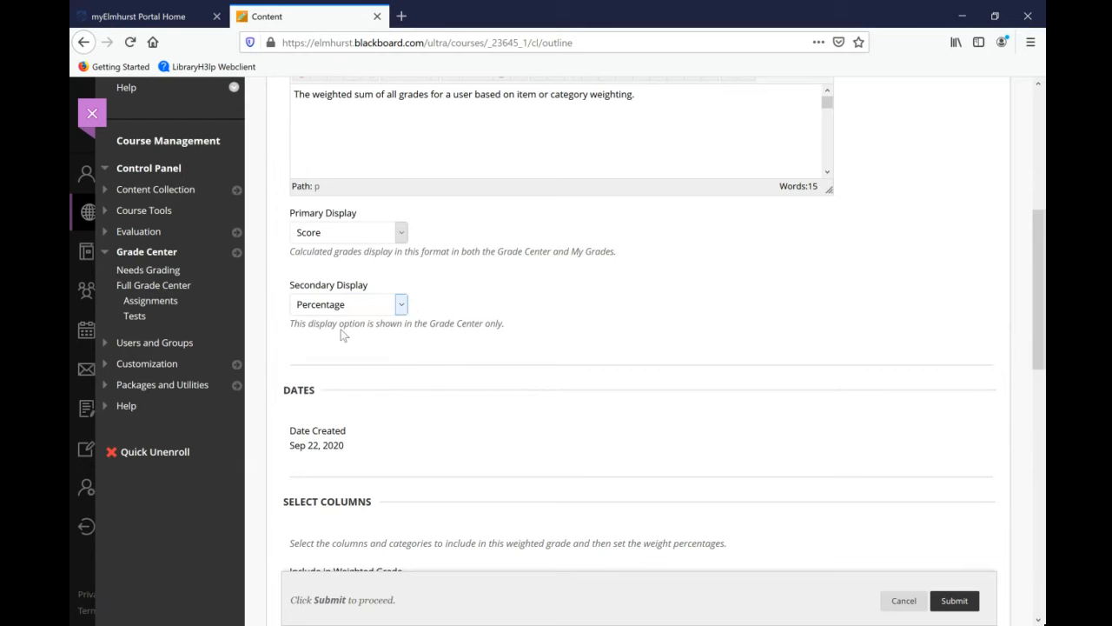
click(402, 231)
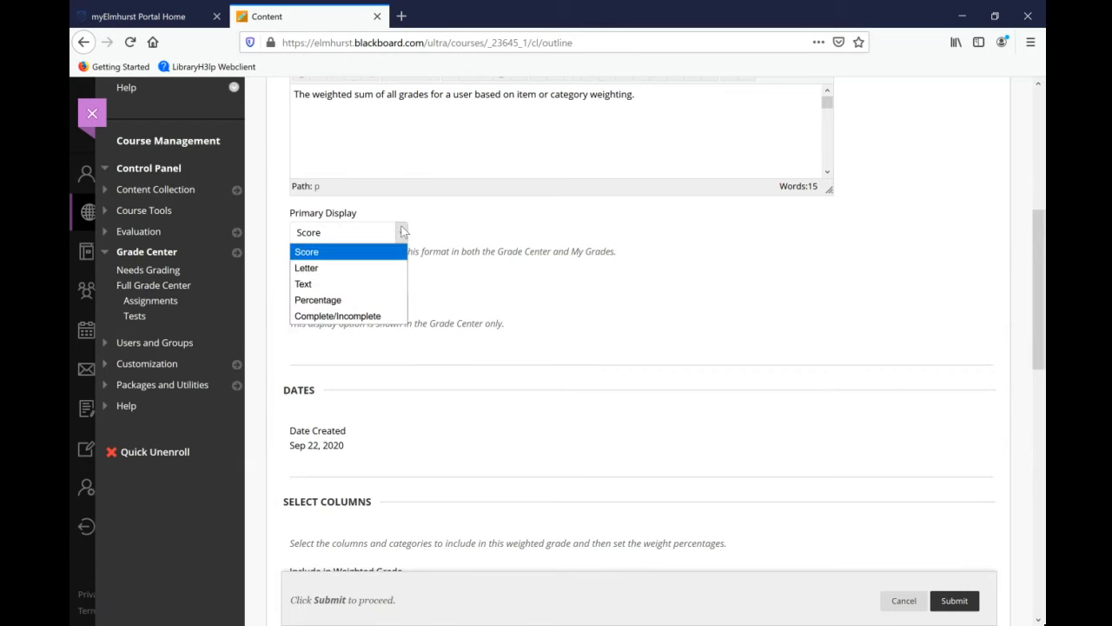
click(329, 299)
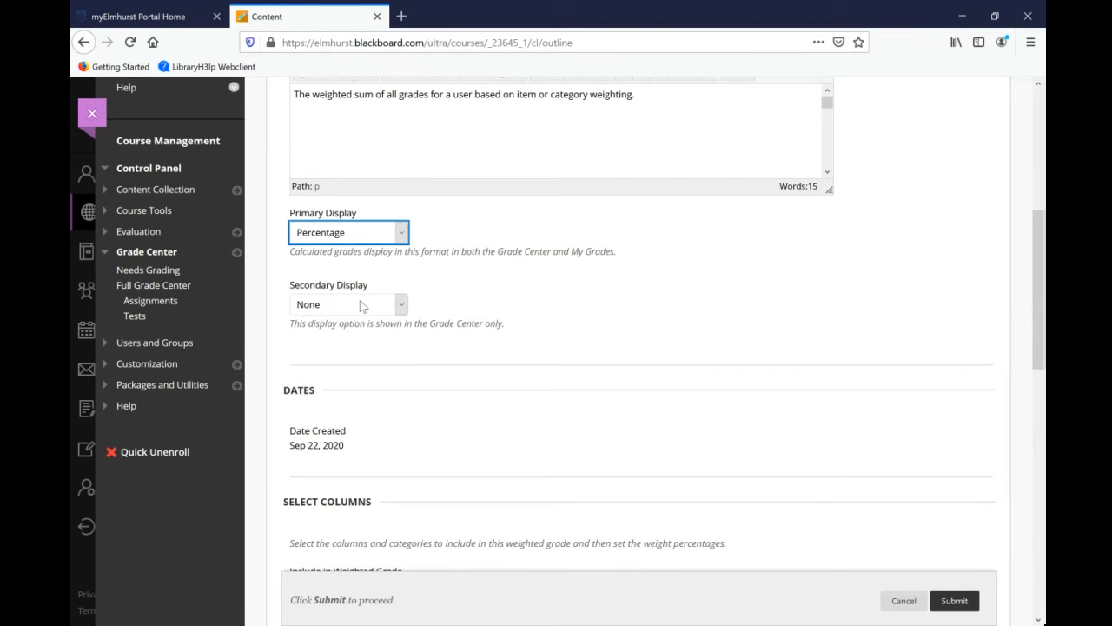
Check which grade columns belong to the Self and Peer and Journal categories in the weighted grade's column selection.
scroll(572, 363, down, 1)
scroll(573, 363, down, 1)
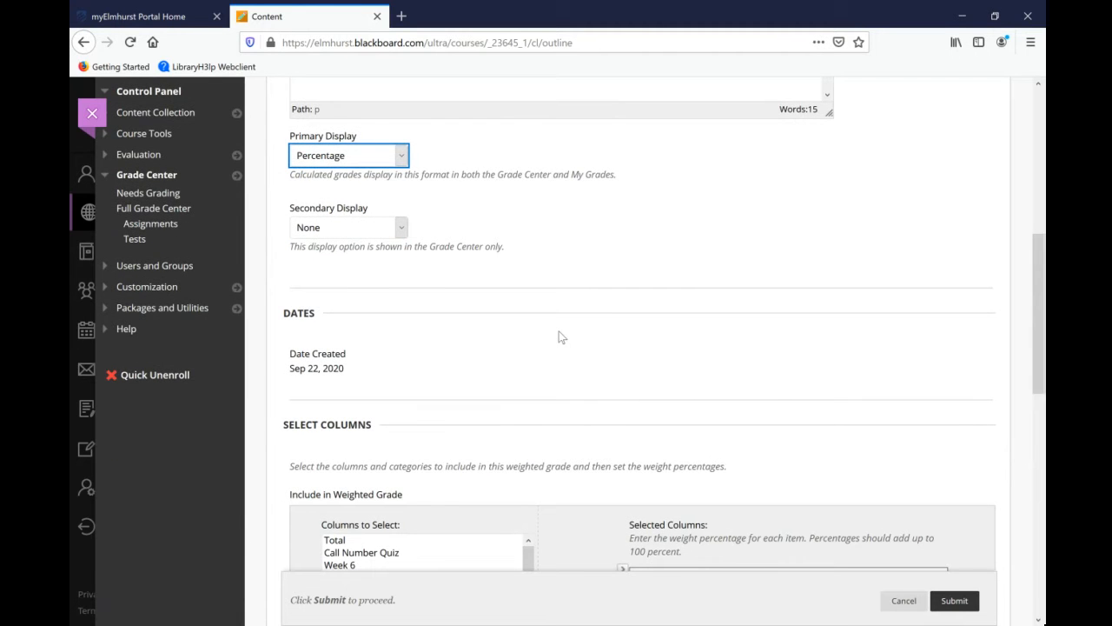
scroll(560, 337, down, 3)
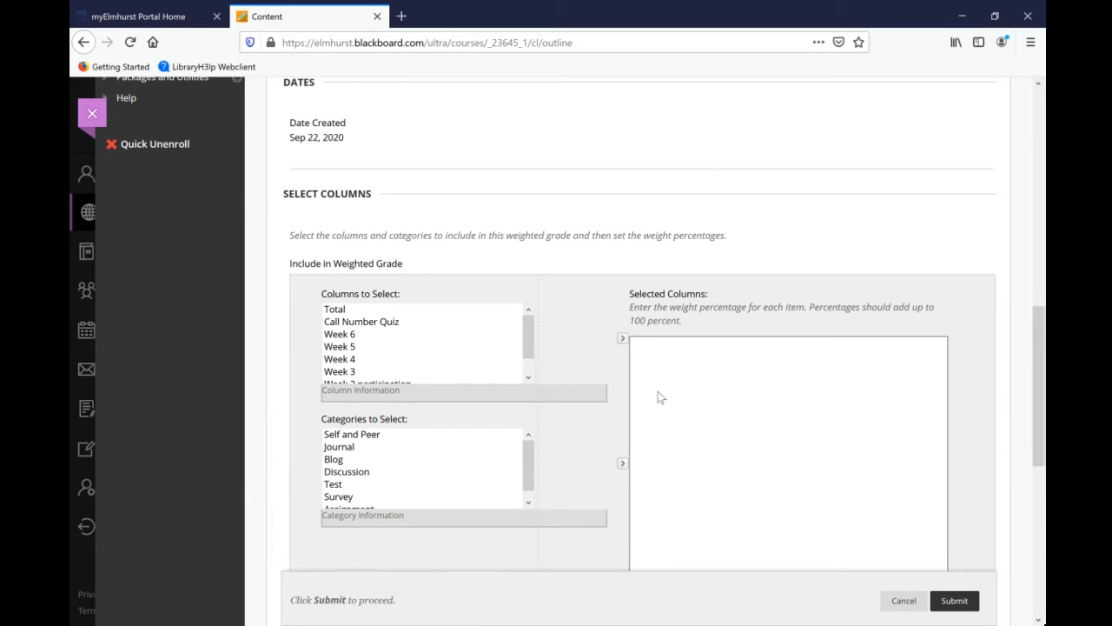
scroll(658, 397, down, 1)
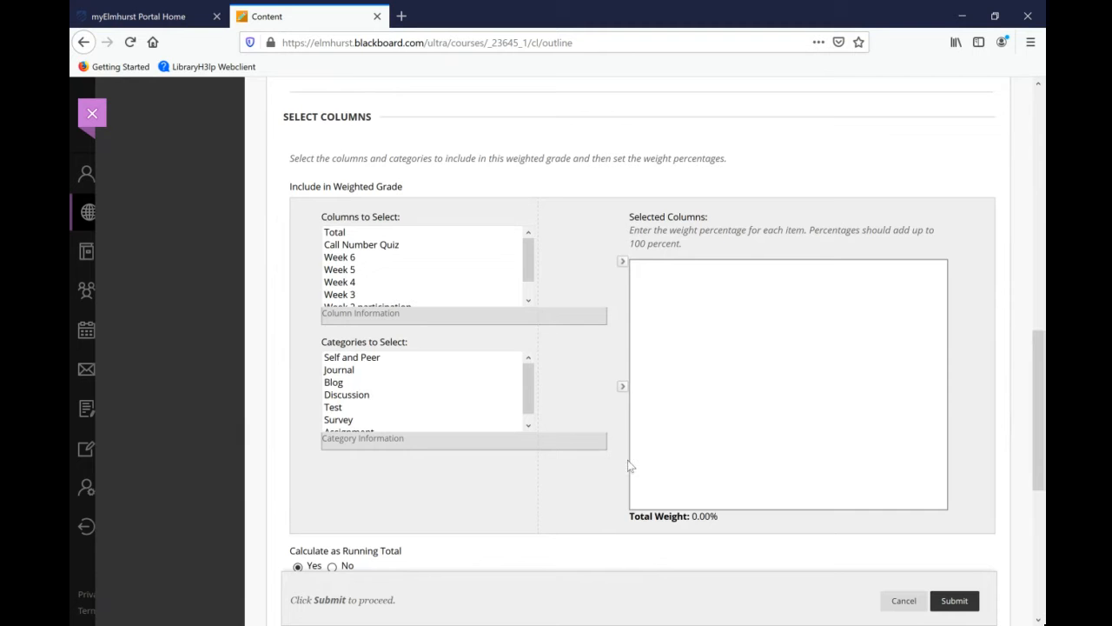
drag(529, 382, 533, 374)
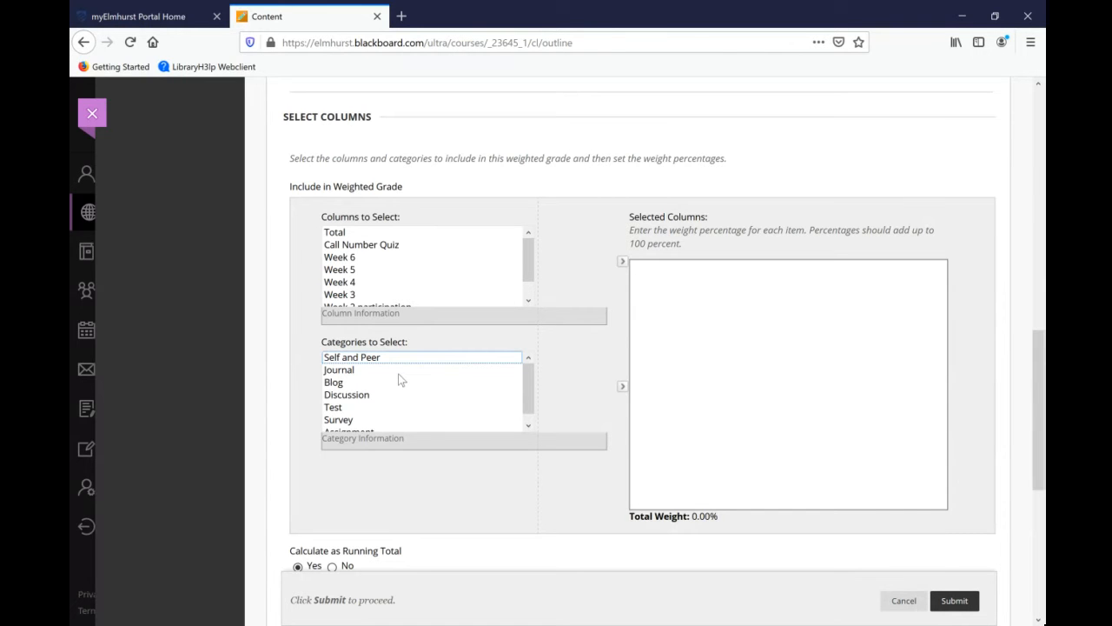
click(529, 391)
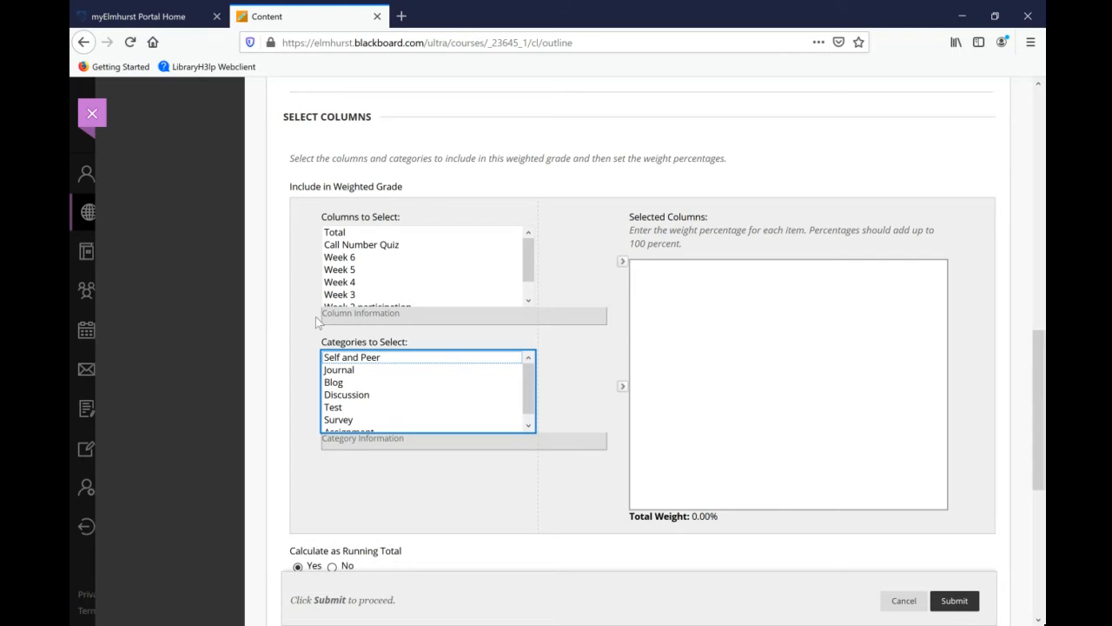
click(283, 332)
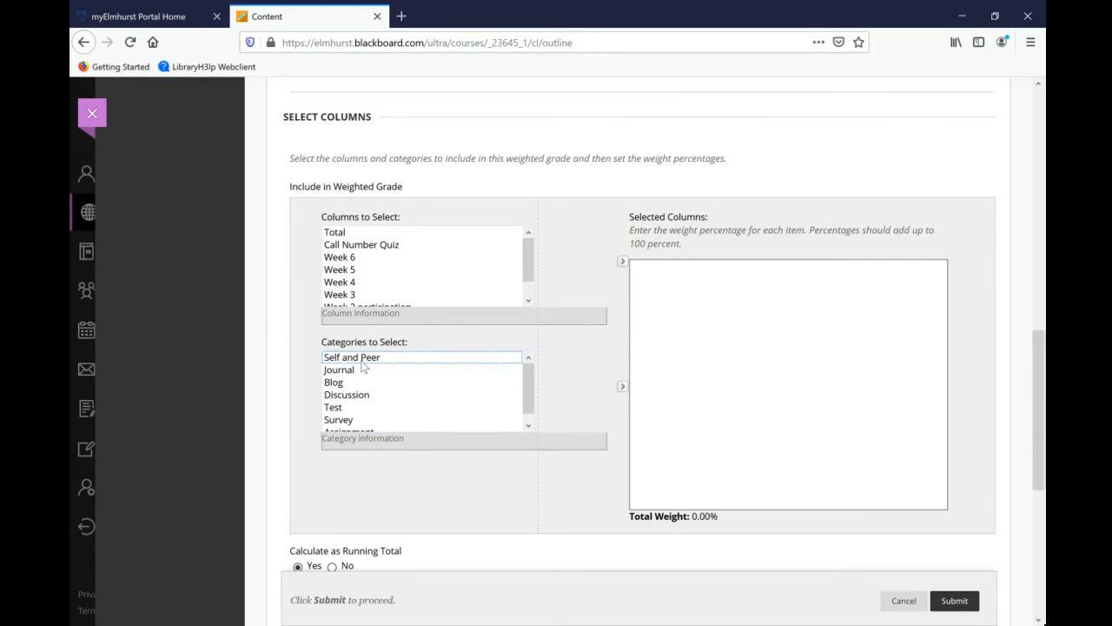
click(363, 358)
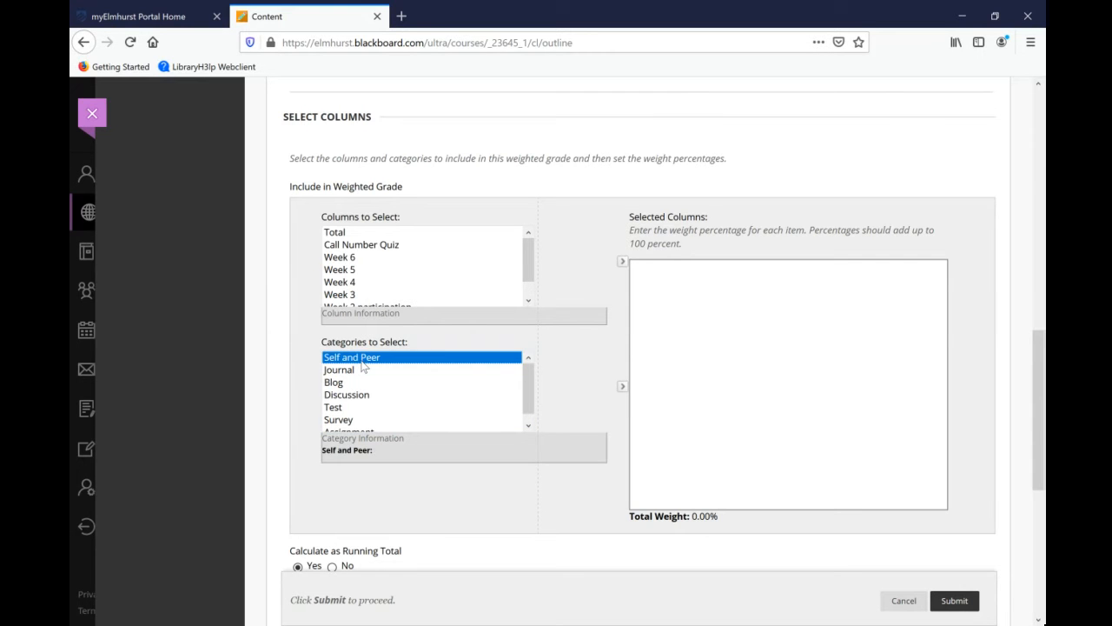
click(359, 440)
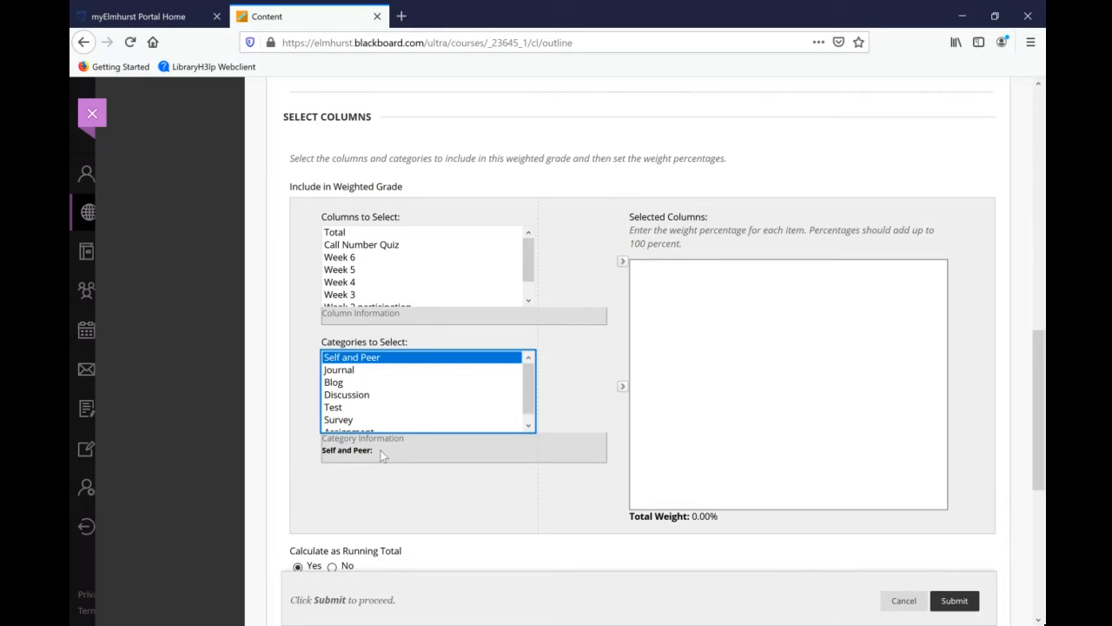
click(379, 449)
click(356, 371)
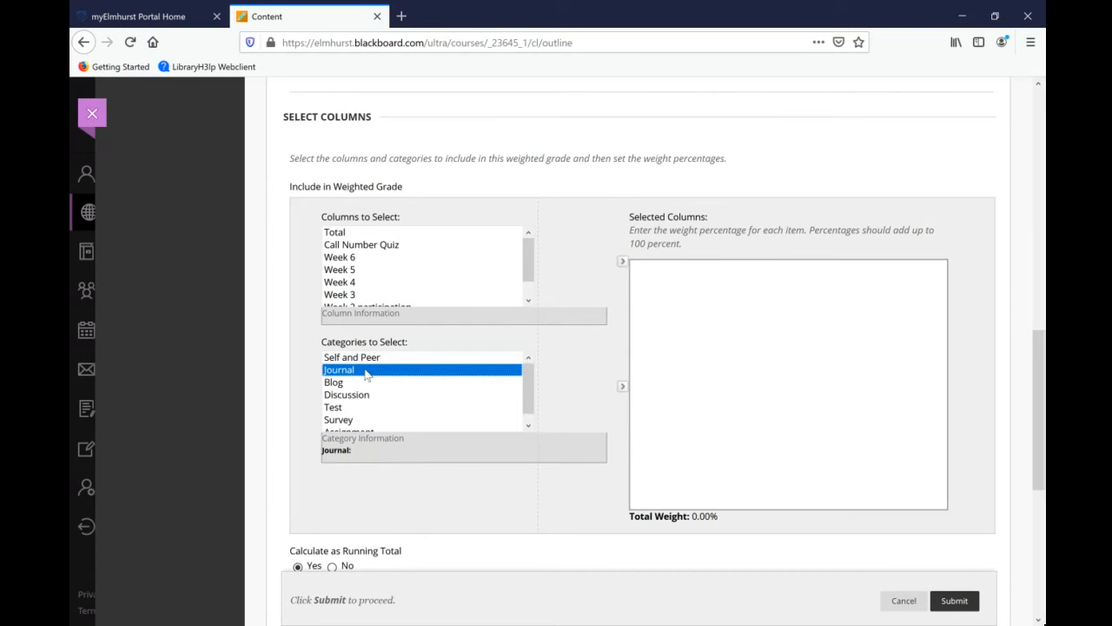
Check which grade columns belong to the Blog, Discussion and Test categories.
click(345, 386)
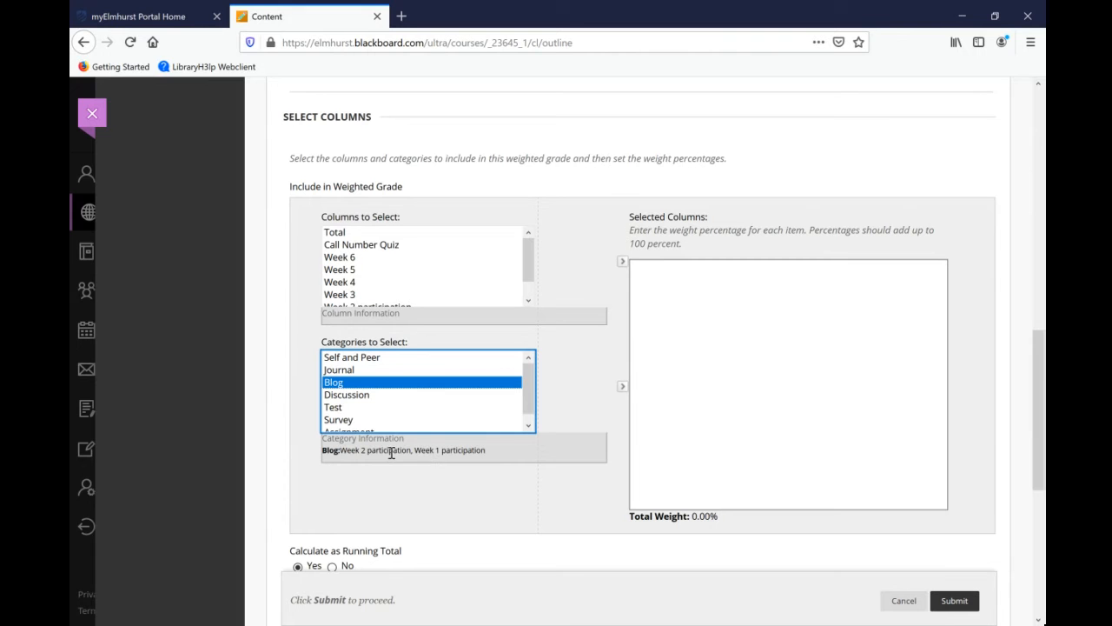
click(400, 451)
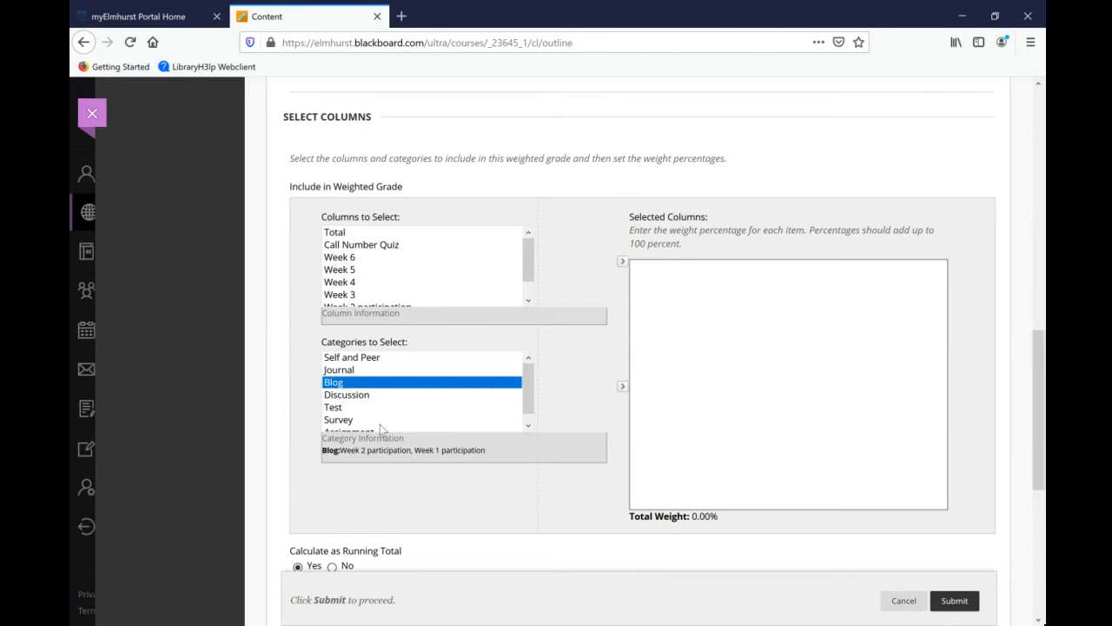
click(352, 396)
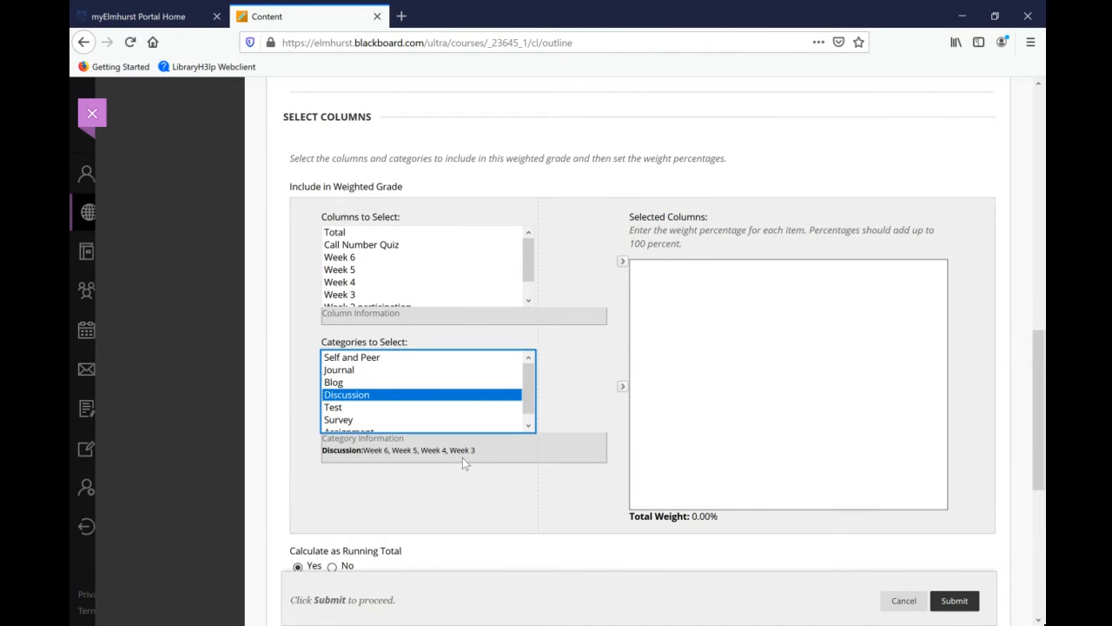
click(390, 453)
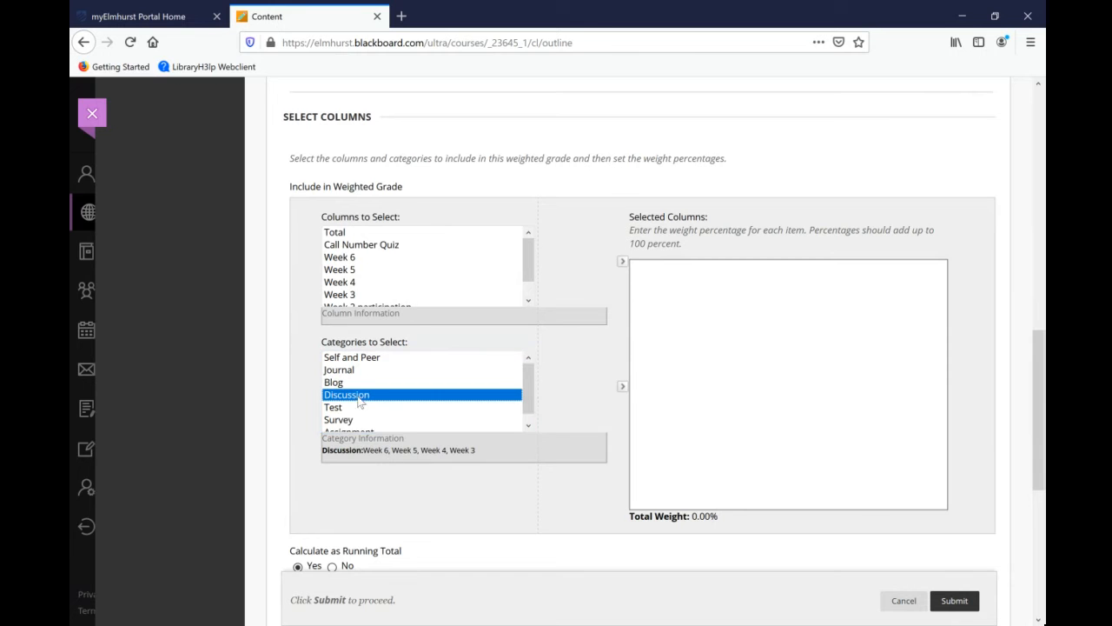
click(339, 407)
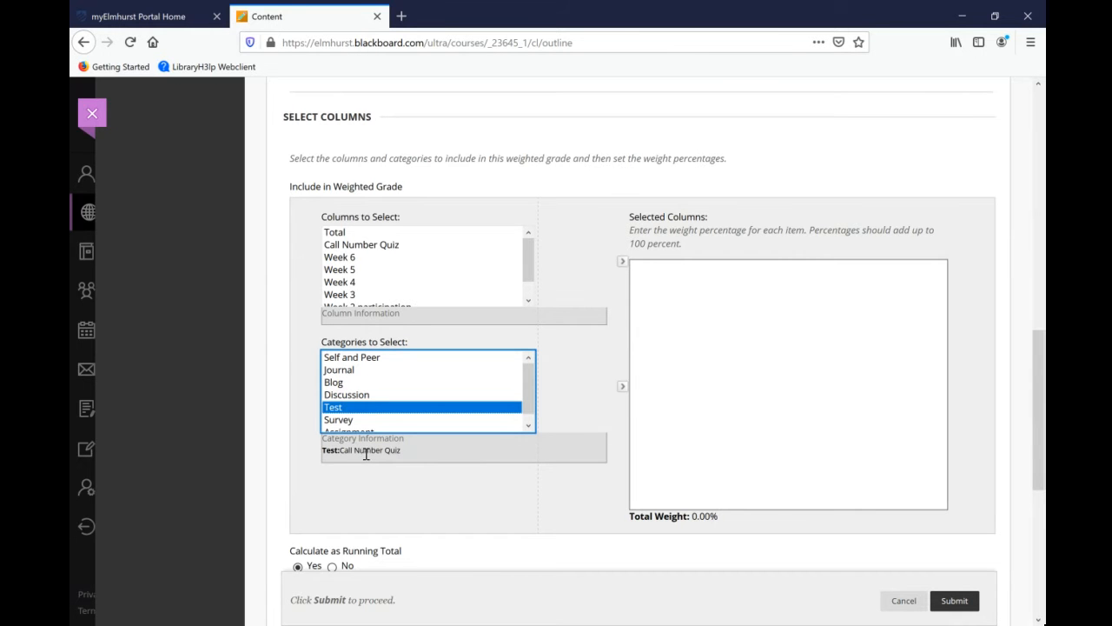
Check which grade columns belong to the Survey and Assignment categories.
scroll(356, 449, down, 2)
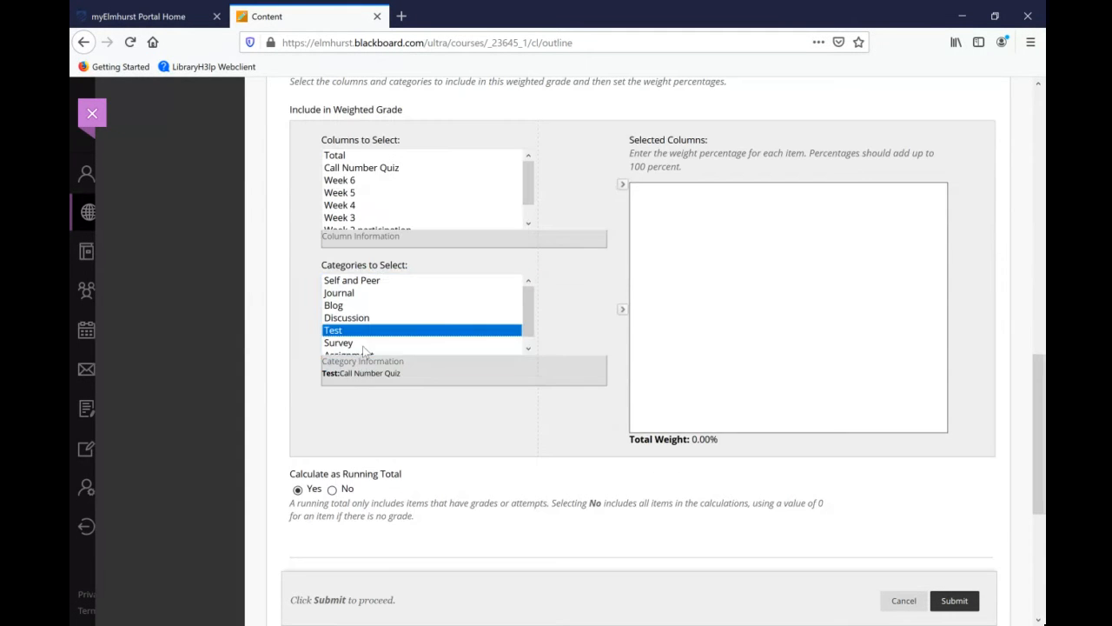
click(364, 346)
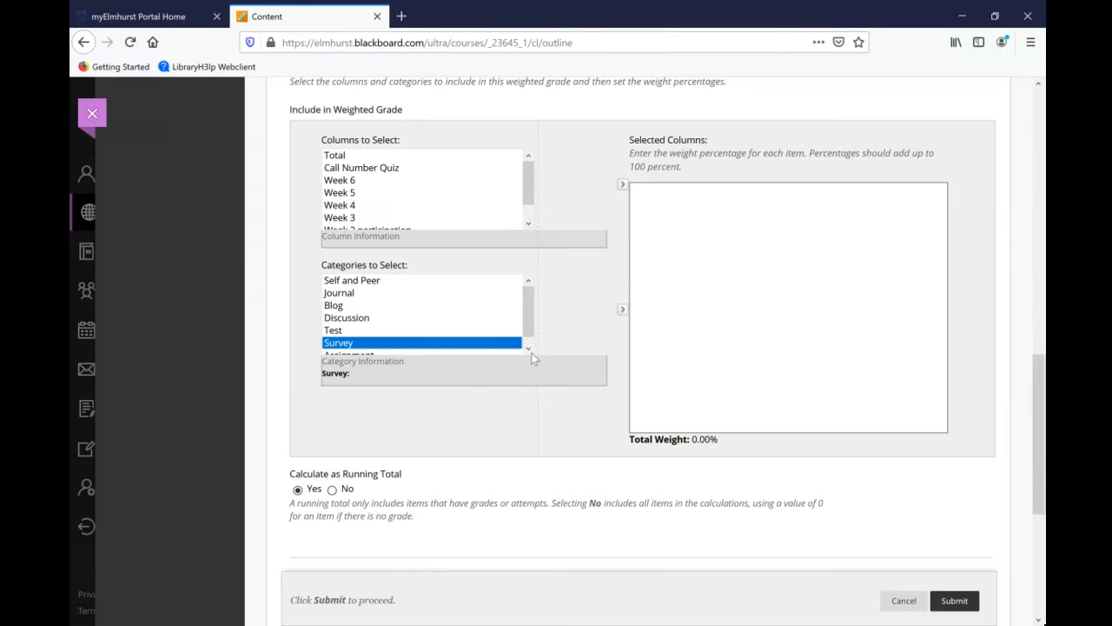
scroll(521, 348, down, 1)
click(382, 349)
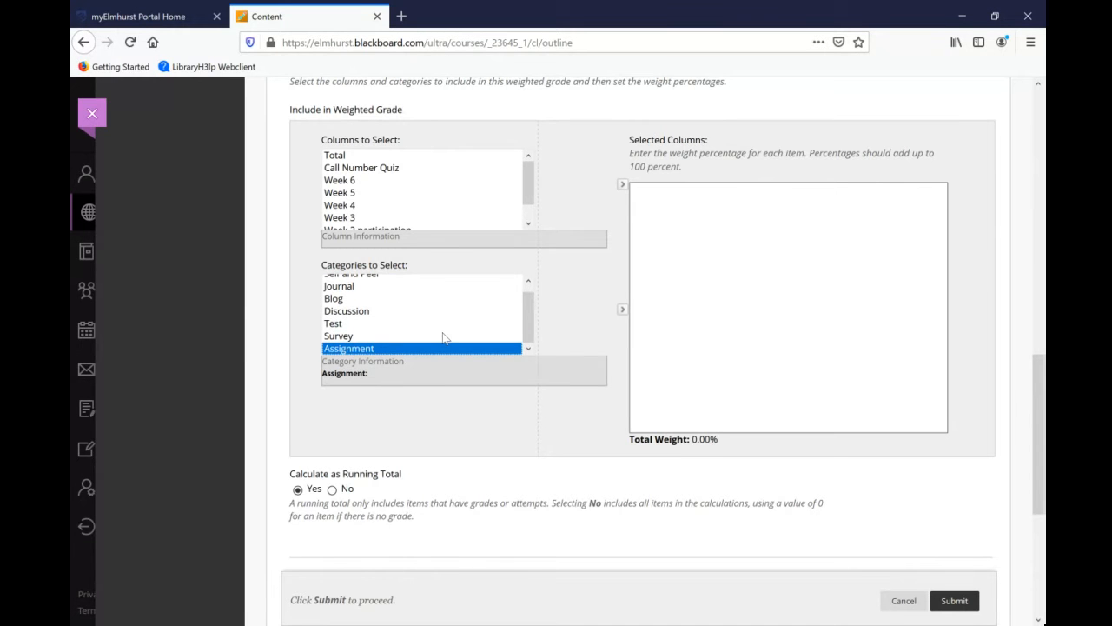
scroll(586, 331, up, 2)
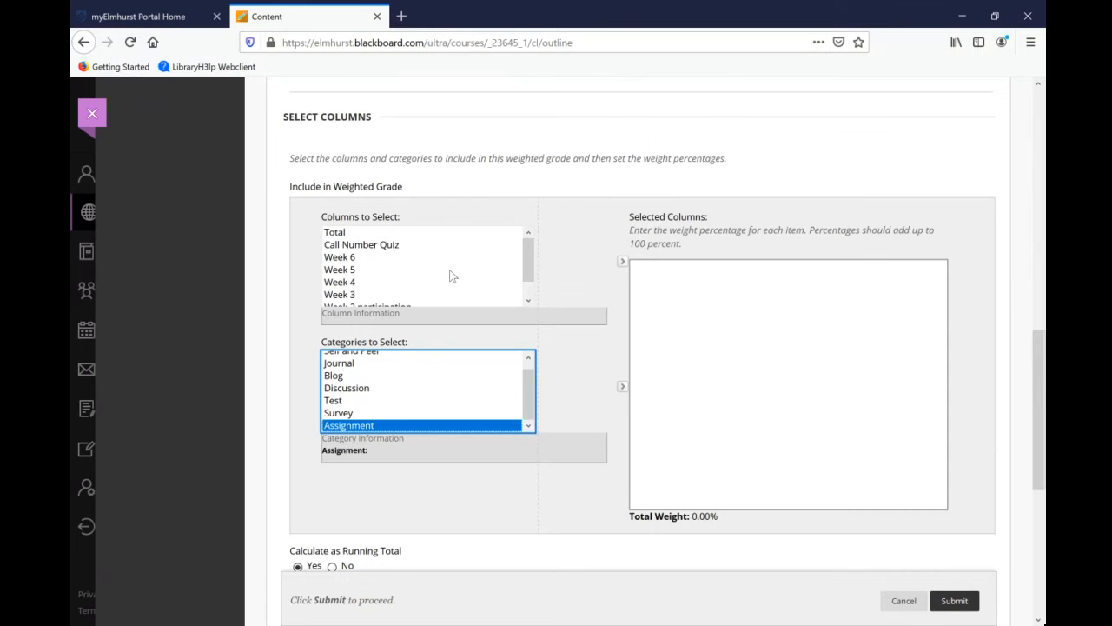
Add the Blog category to the weighted grade with a weight of 25 percent.
click(358, 345)
click(376, 346)
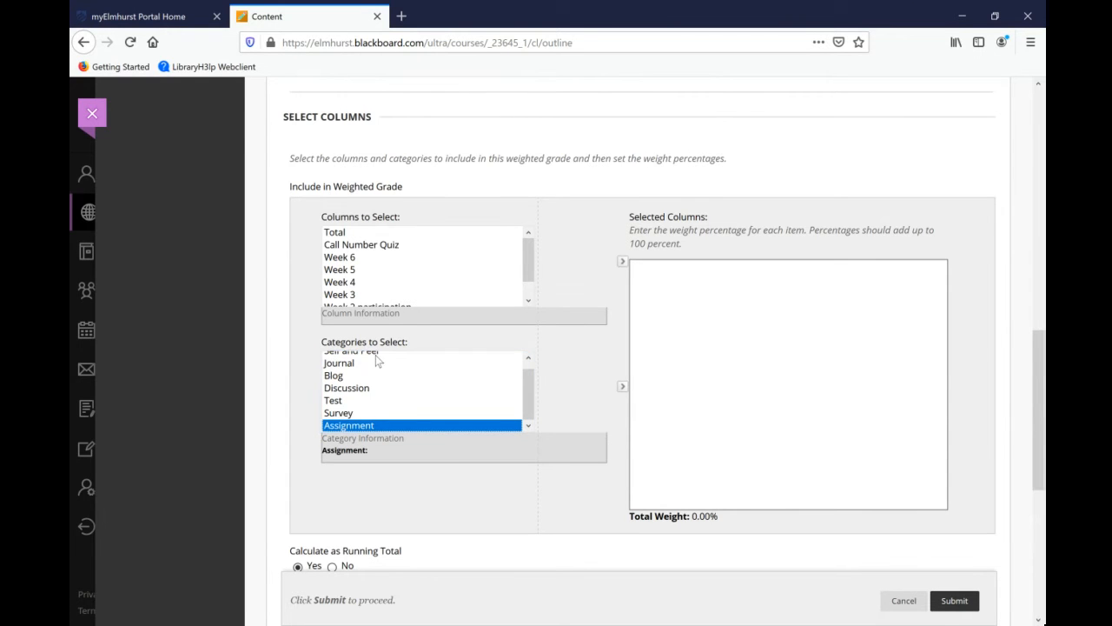
click(337, 376)
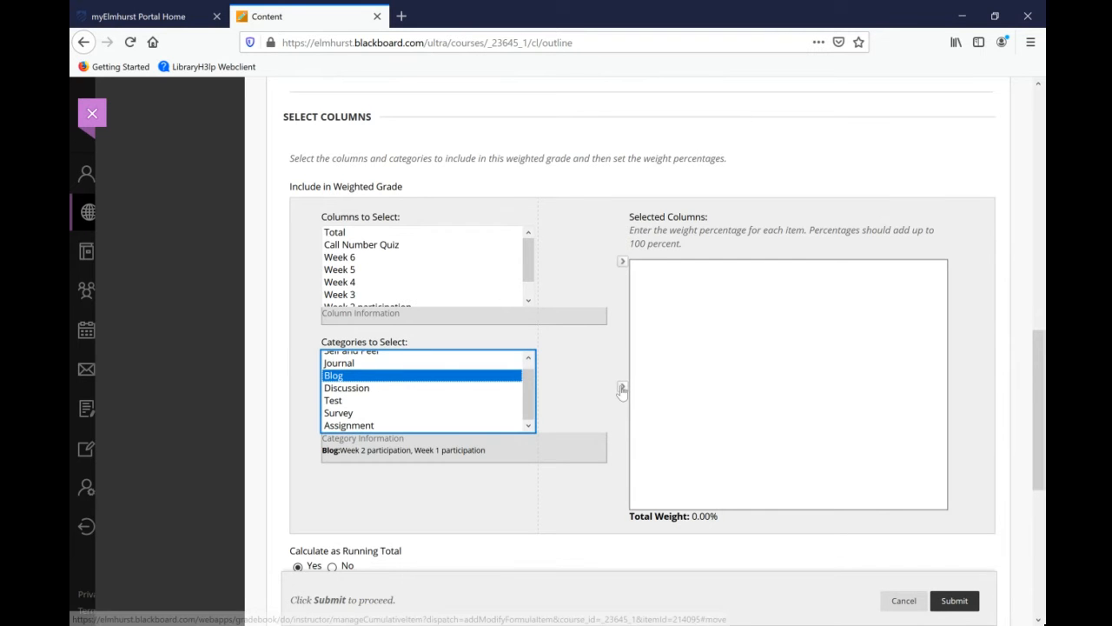
click(622, 389)
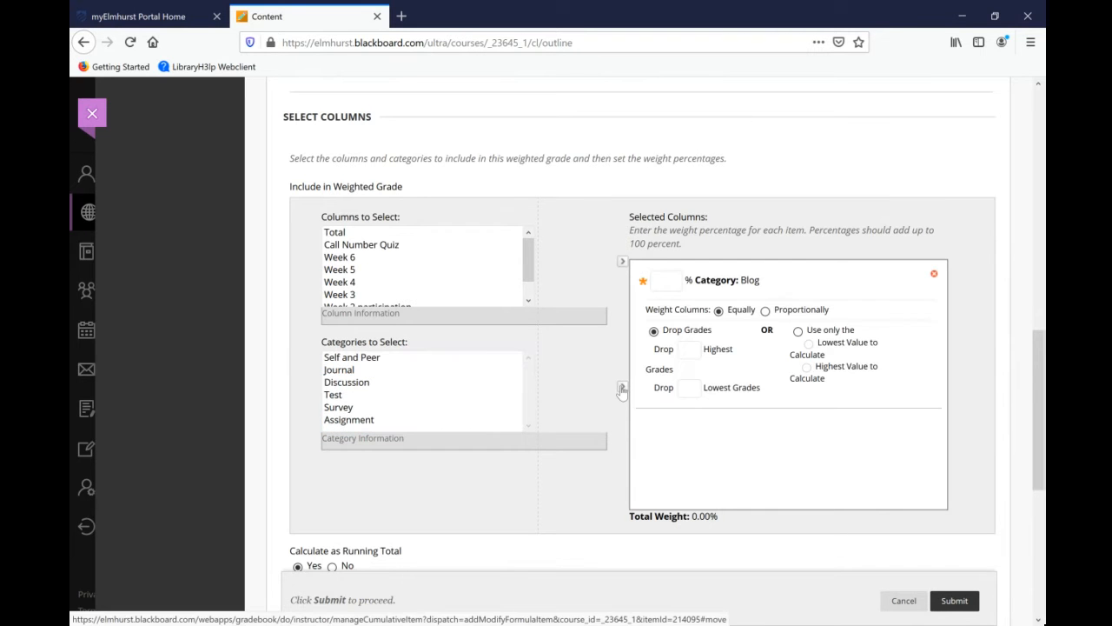
click(657, 279)
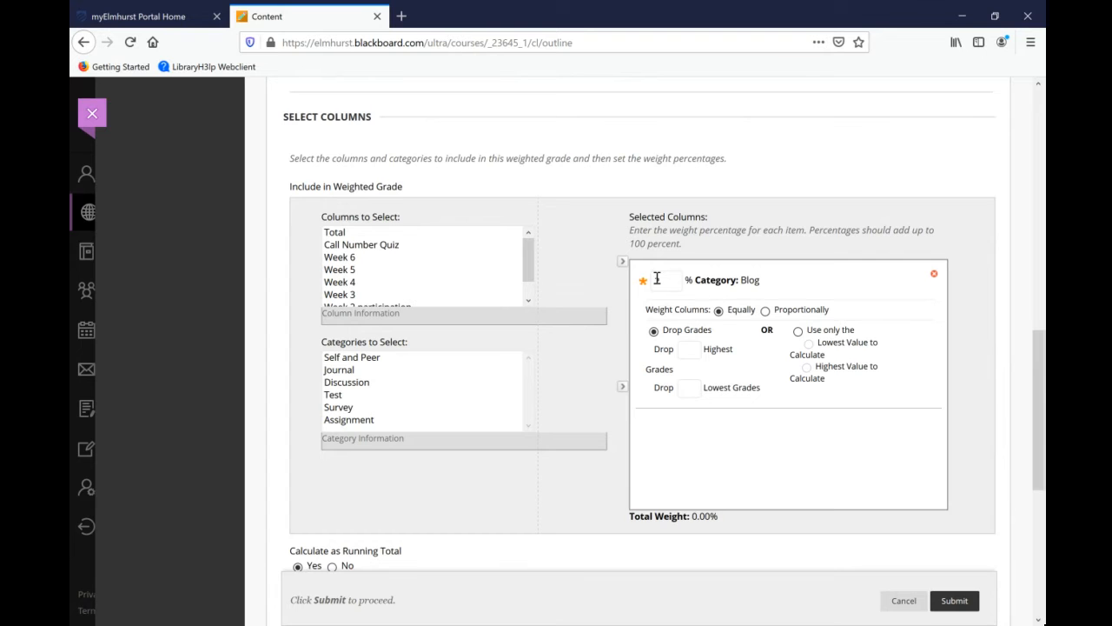
text(25)
click(753, 353)
Try weighting the Blog category's columns proportionally, restoring the Equally option.
click(717, 313)
click(766, 312)
click(719, 311)
Add the Discussion category to the weighted grade at 25 percent, dropping its 1 lowest grade.
click(351, 384)
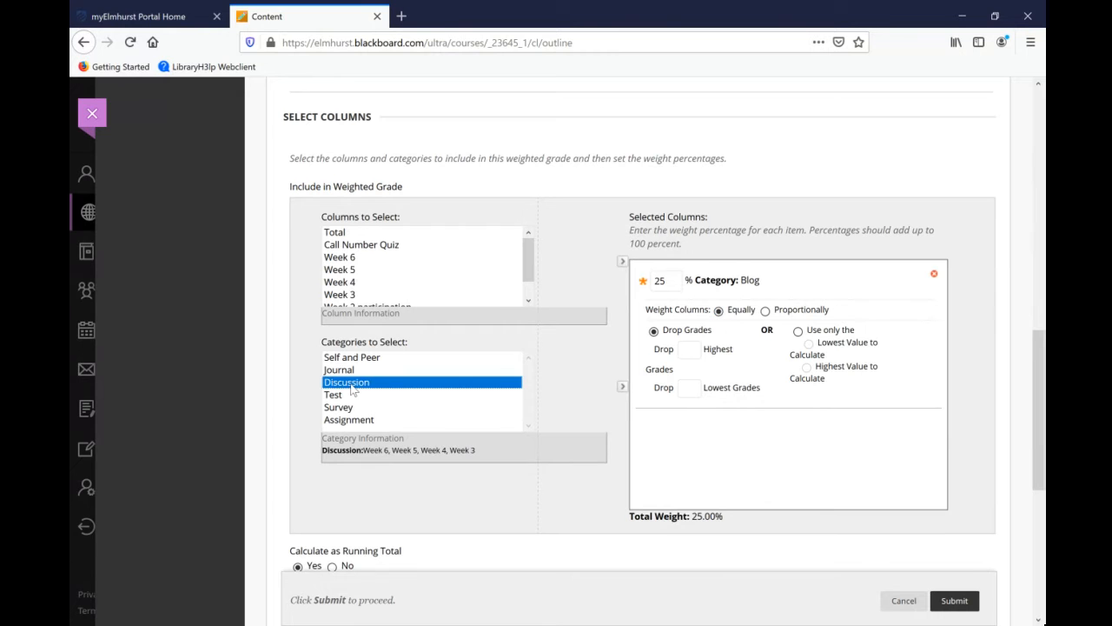
click(622, 386)
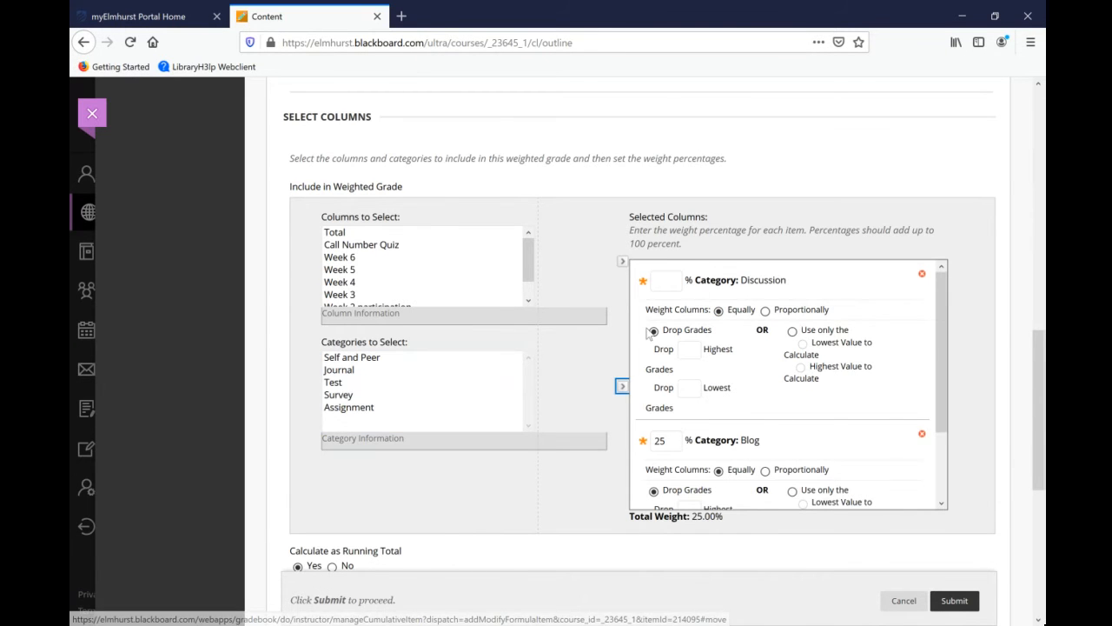
click(667, 280)
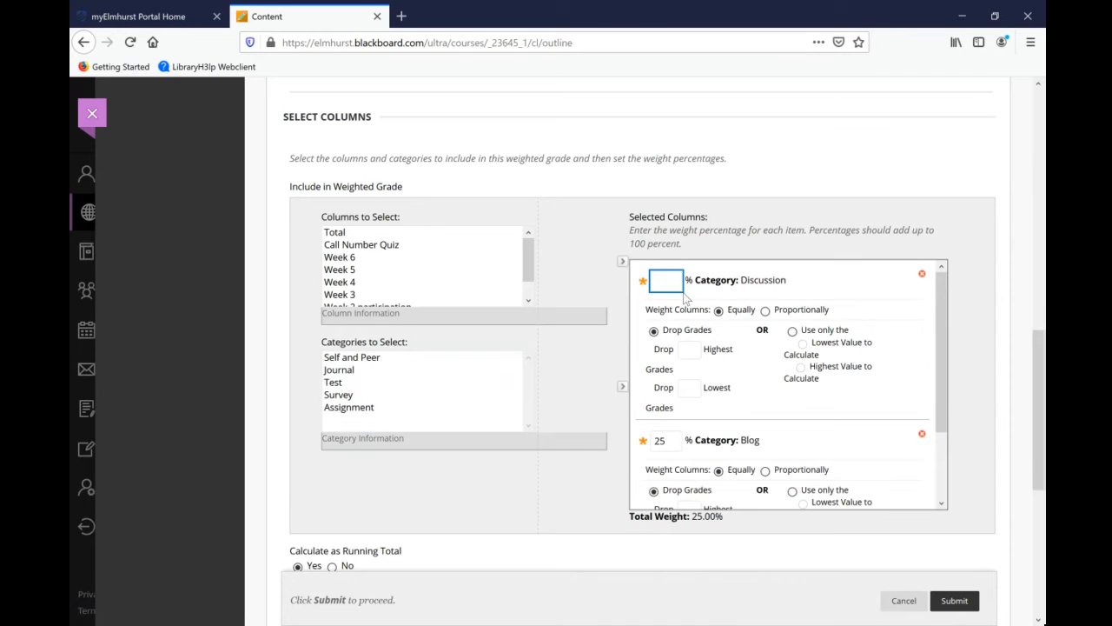
text(25)
click(694, 386)
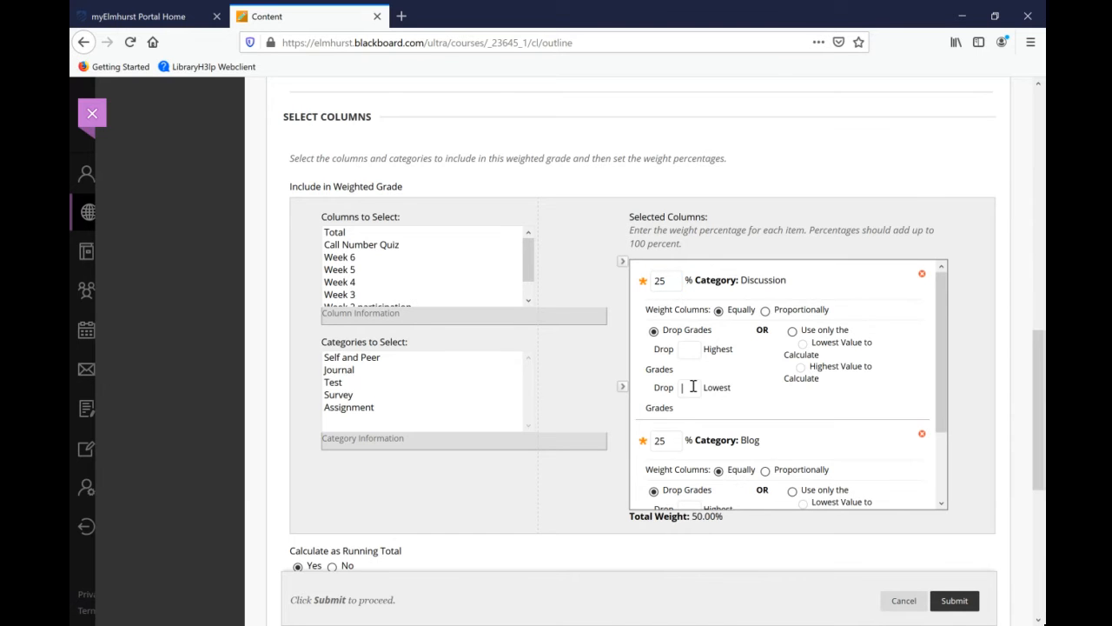
text(1)
Add the Call Number Quiz column to the weighted grade with a weight of 50 percent.
drag(938, 385, 937, 447)
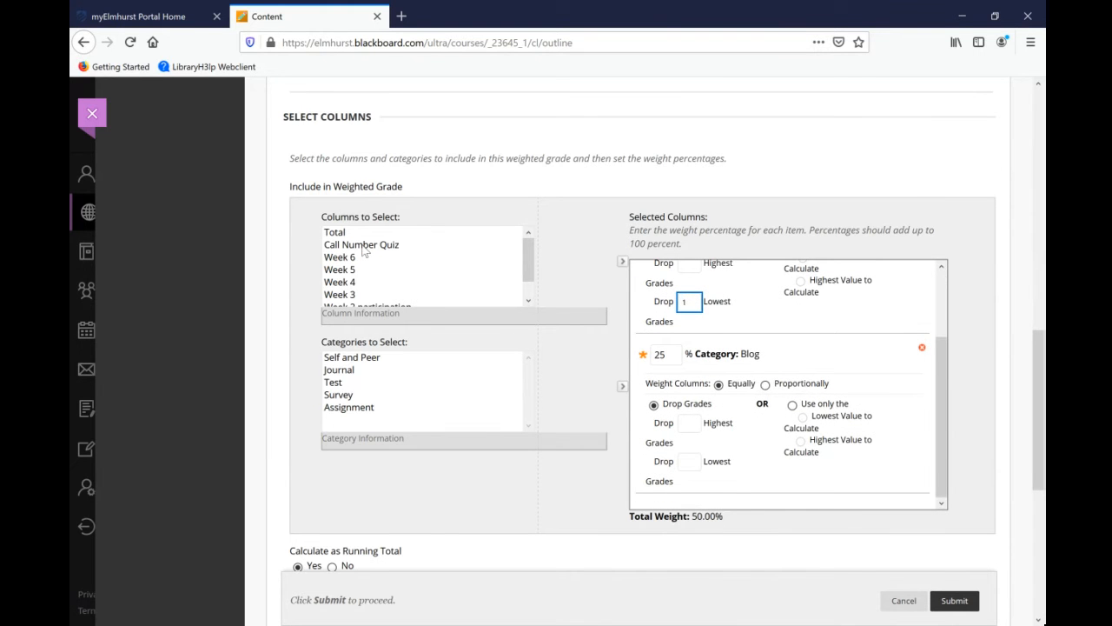
scroll(364, 251, down, 1)
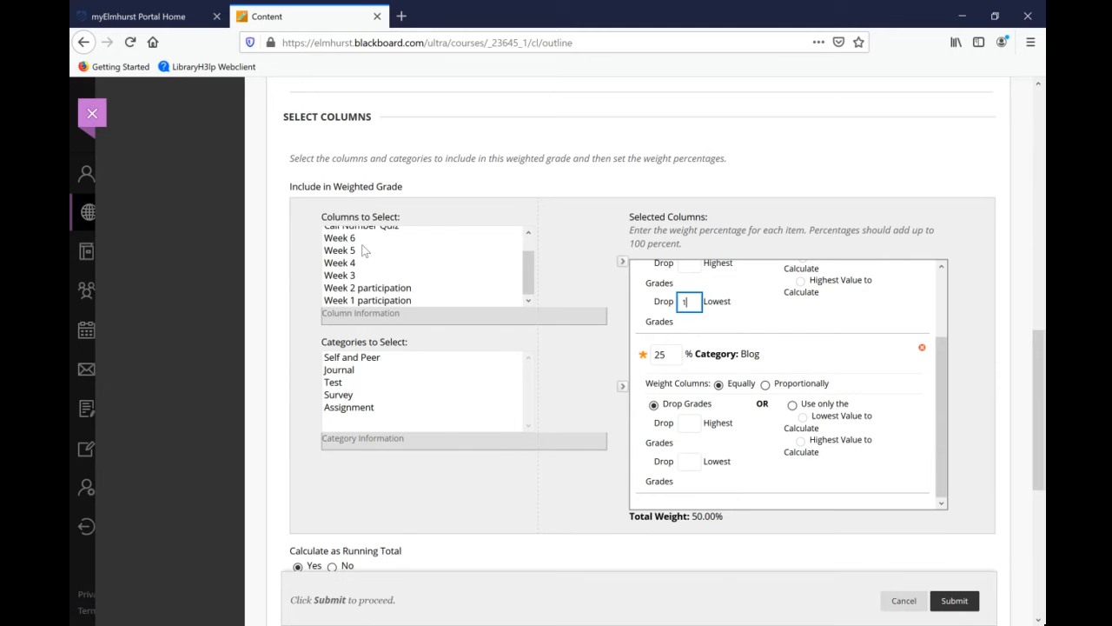
scroll(364, 251, up, 1)
click(364, 245)
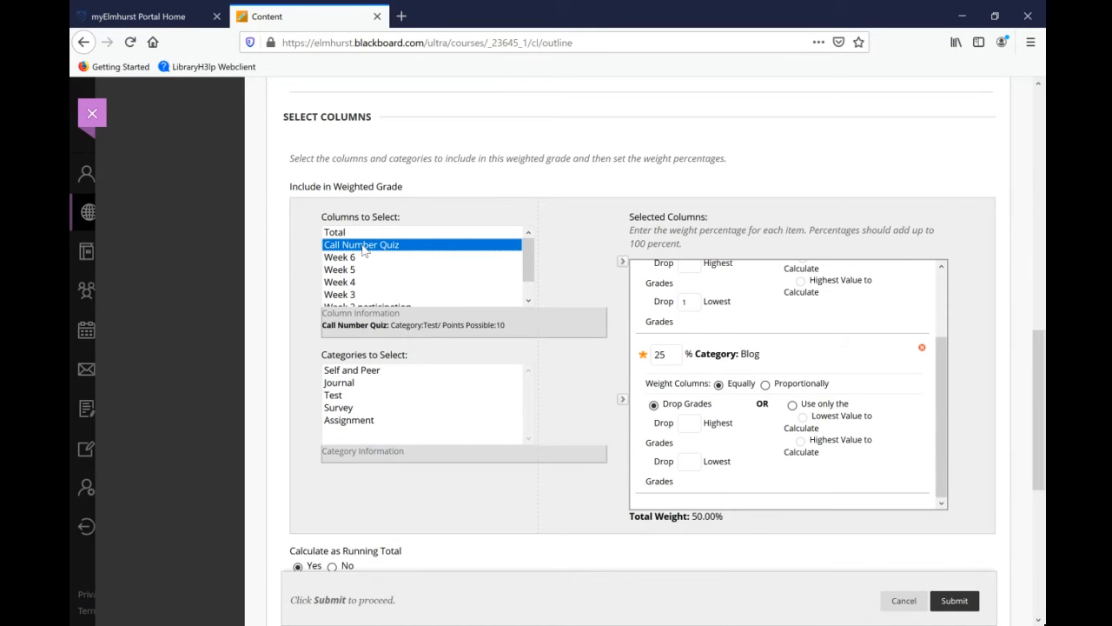
click(622, 262)
drag(939, 395, 939, 378)
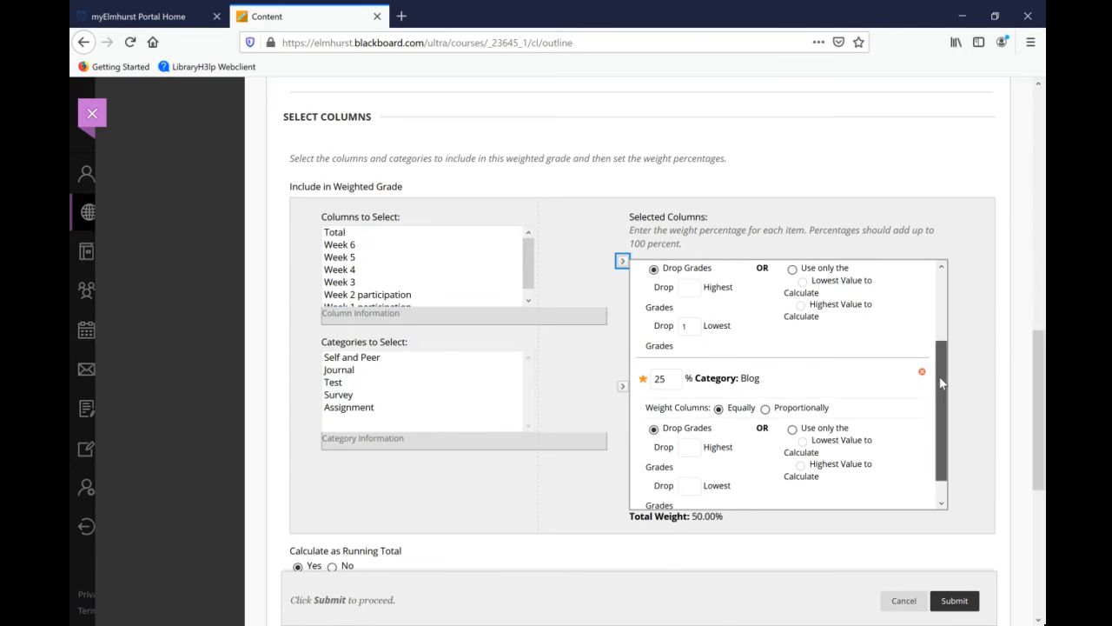
scroll(938, 375, up, 2)
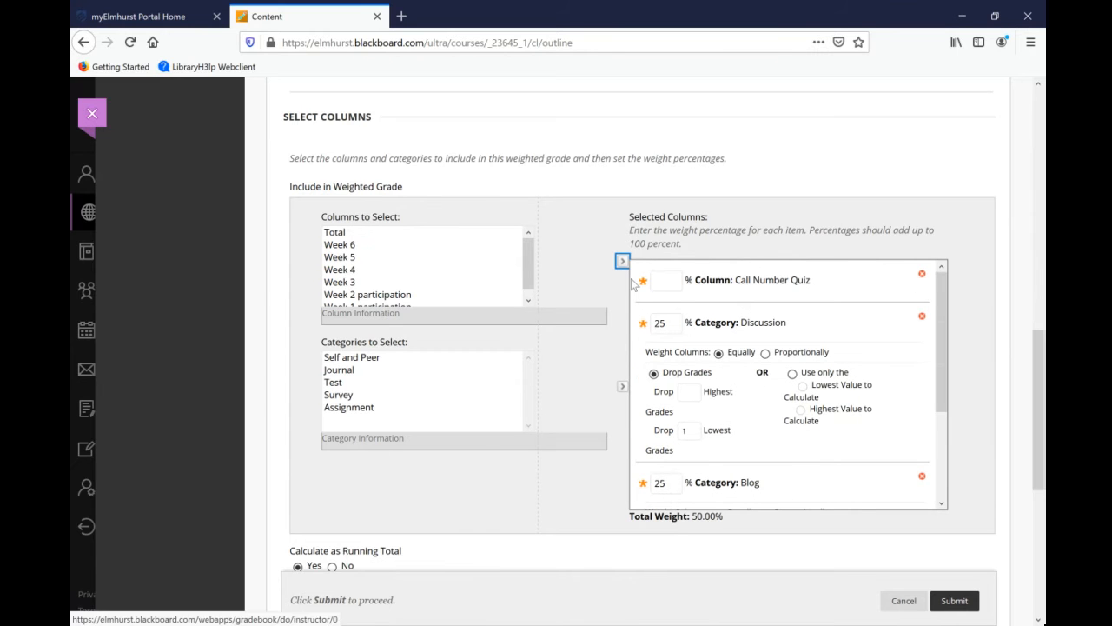
click(663, 278)
text(50)
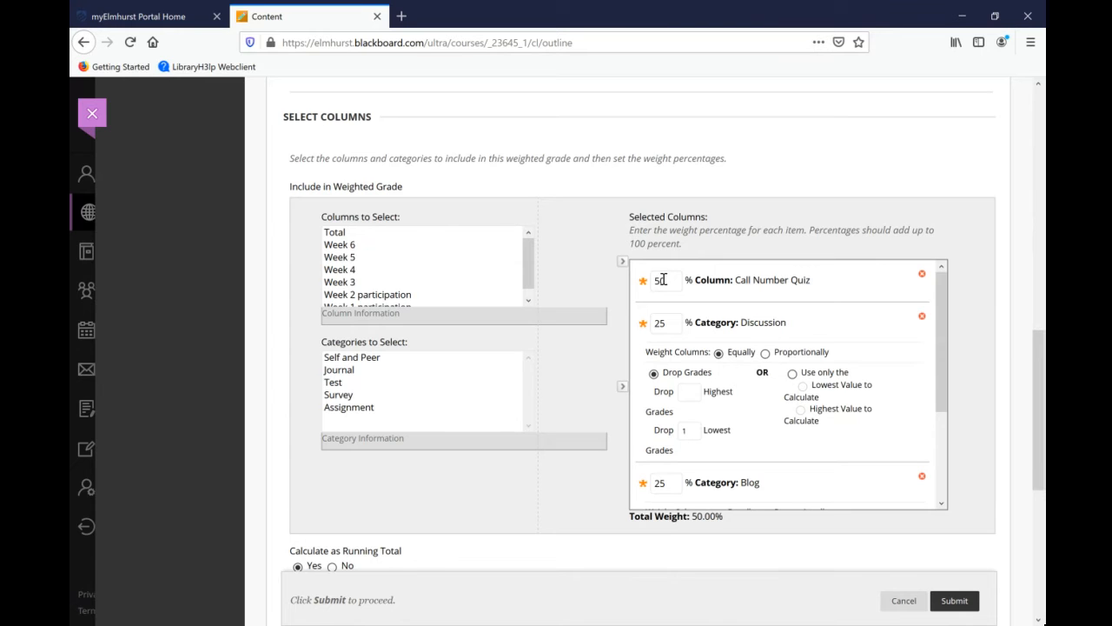
click(664, 279)
scroll(805, 363, down, 3)
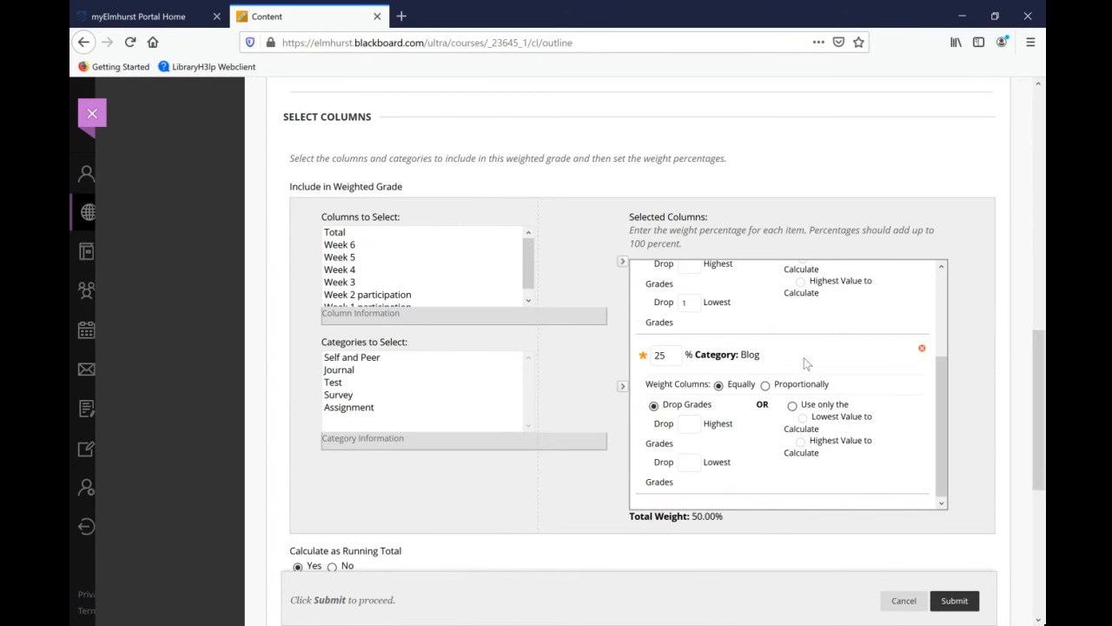
scroll(804, 357, up, 3)
click(692, 286)
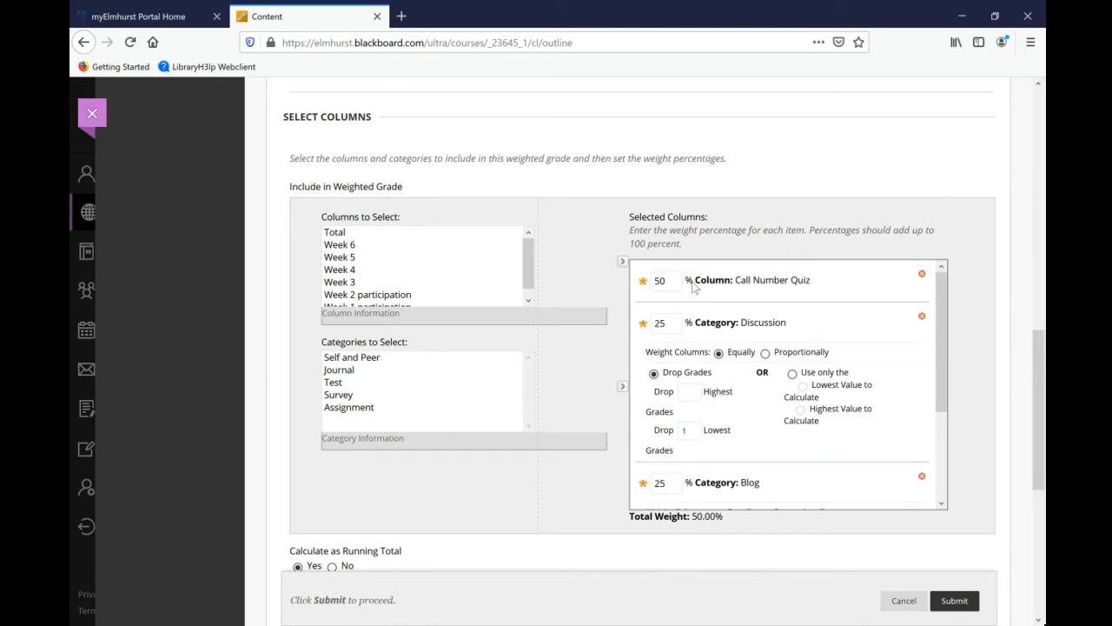
click(662, 280)
Check which selected items are columns or categories, and check the Total Weight of the weighted grade.
drag(695, 279, 733, 280)
drag(695, 322, 736, 323)
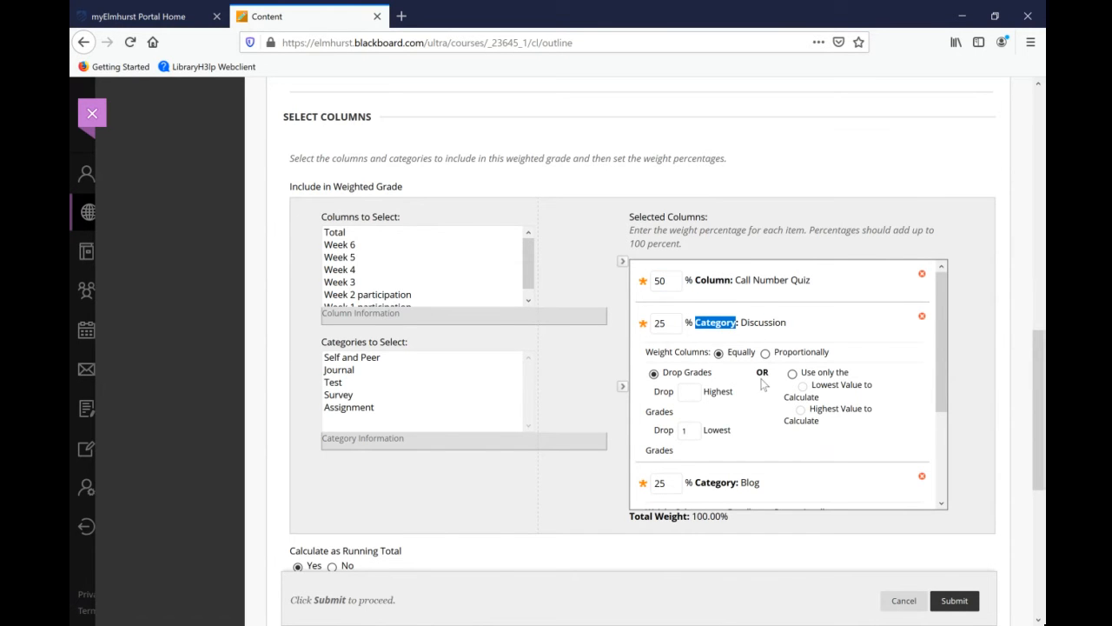
drag(695, 482, 747, 483)
click(848, 473)
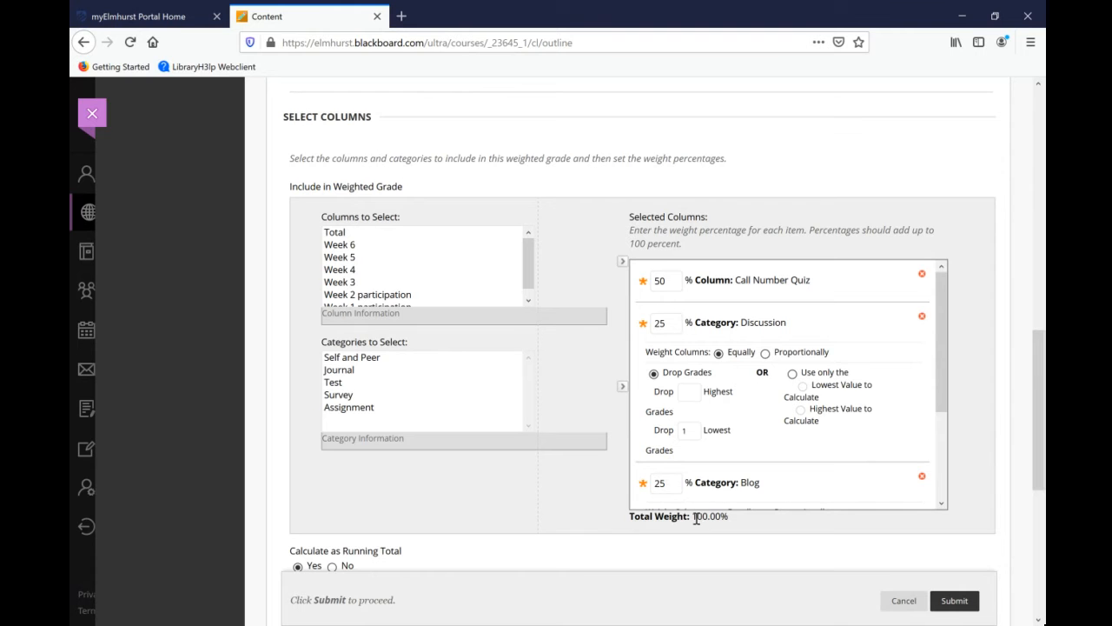
drag(693, 518, 737, 518)
click(764, 518)
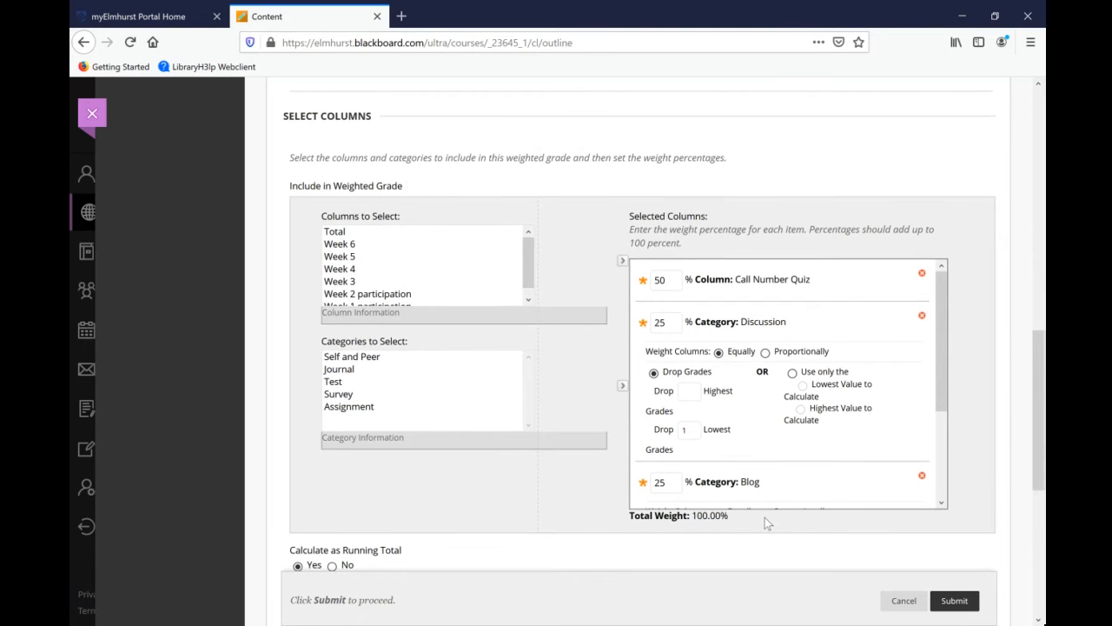
scroll(765, 517, down, 5)
scroll(874, 401, up, 3)
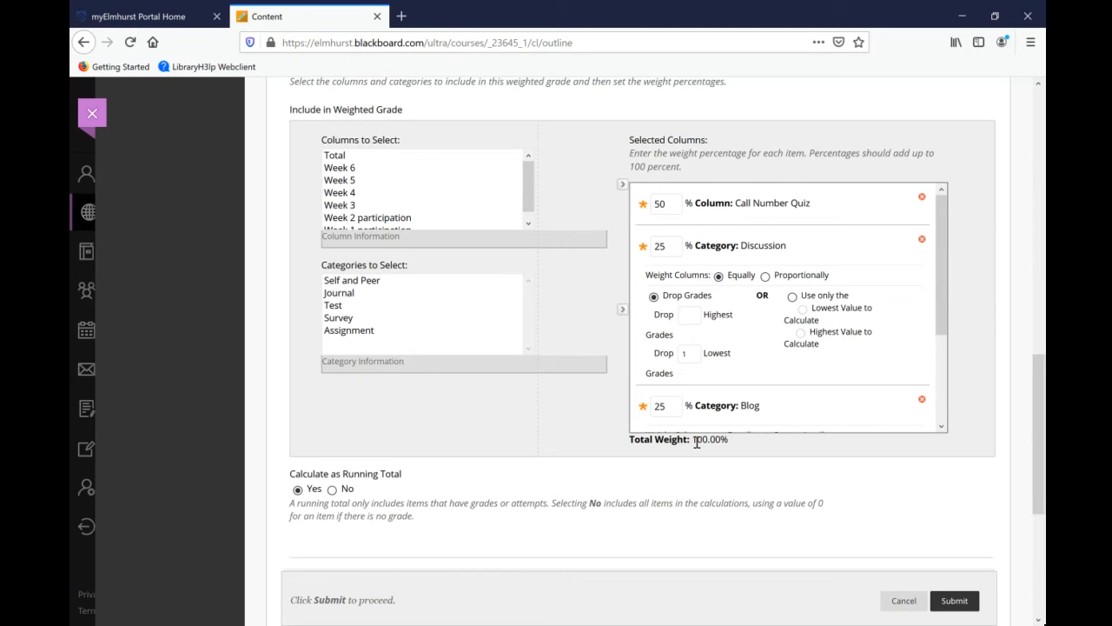
Exclude the Weighted Total column from Grade Center calculations and submit its settings.
scroll(695, 440, down, 2)
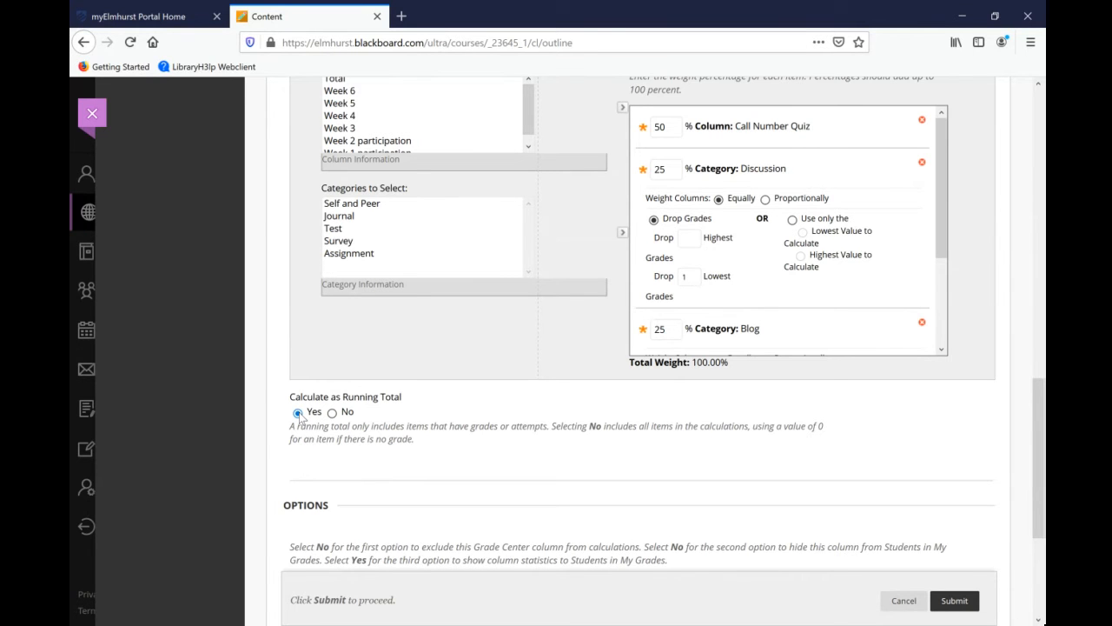
scroll(302, 415, down, 2)
scroll(301, 416, up, 2)
scroll(302, 416, down, 2)
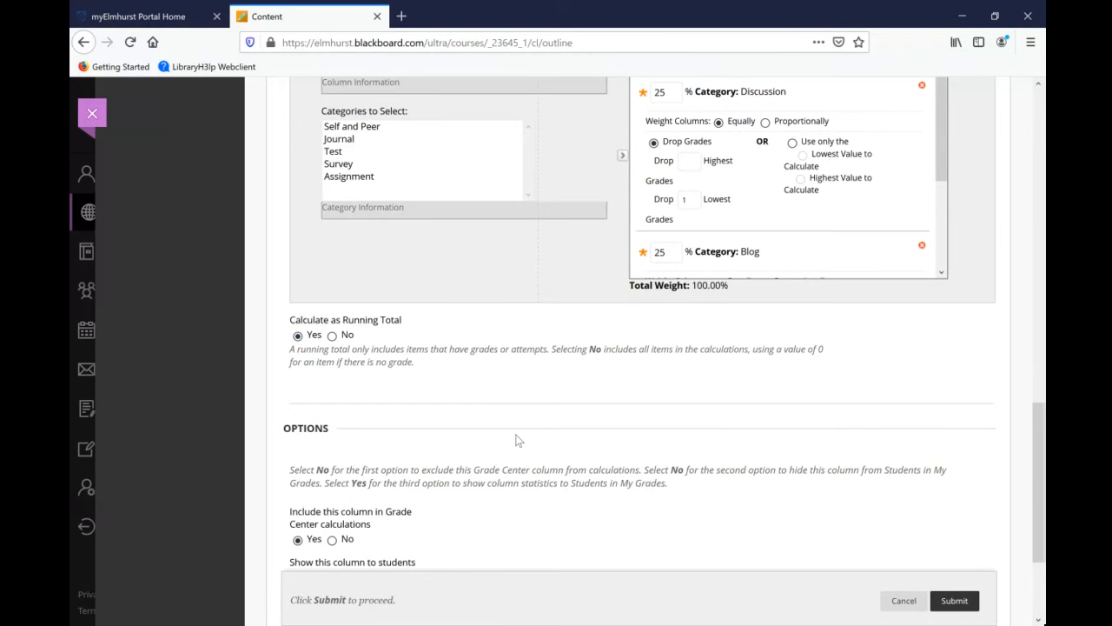
scroll(517, 441, down, 3)
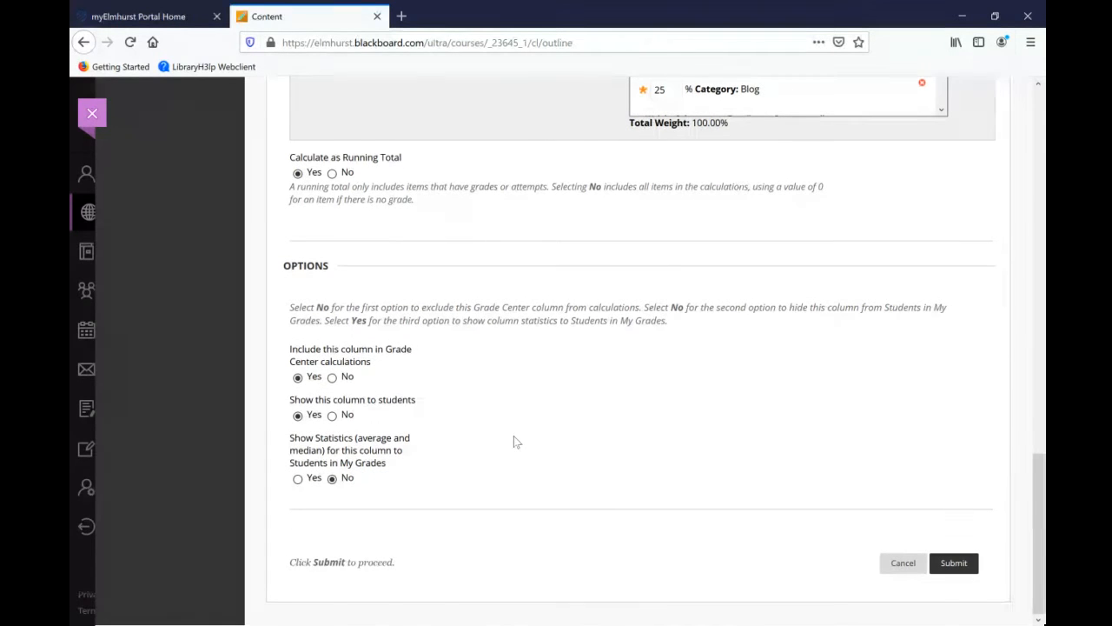
click(333, 376)
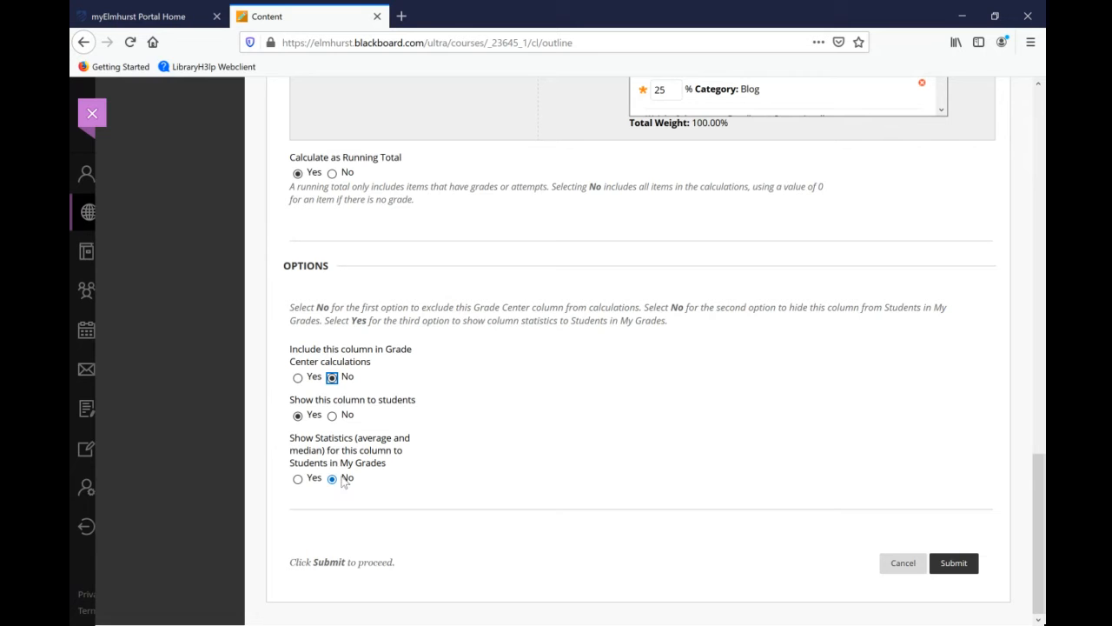
click(961, 564)
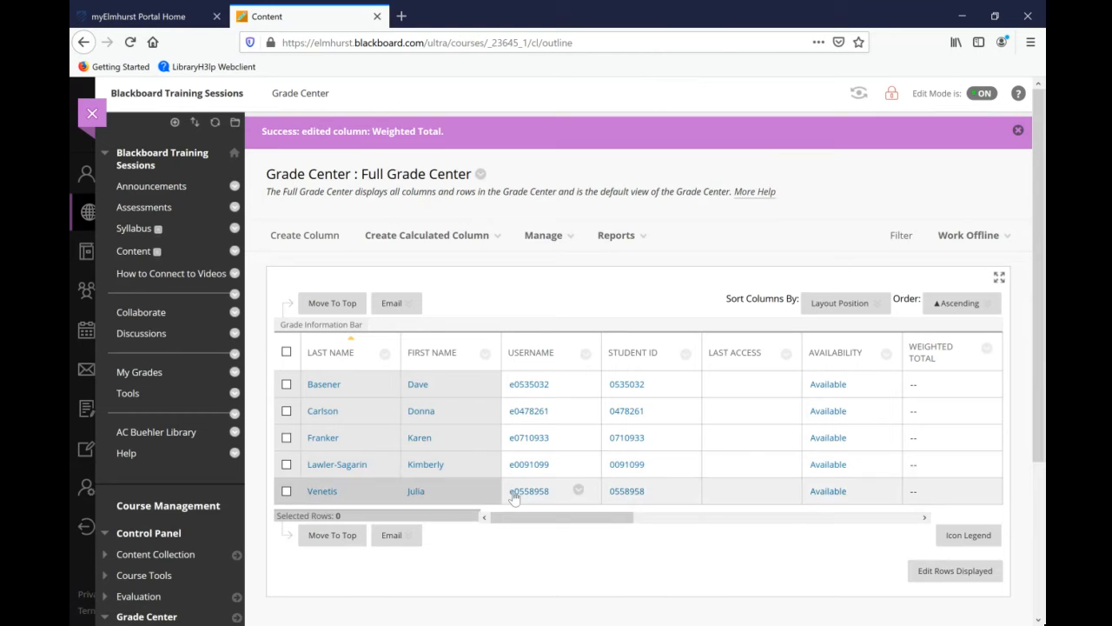
Hide the Student ID and Availability columns from the instructor view of the Full Grade Center.
drag(525, 520, 628, 524)
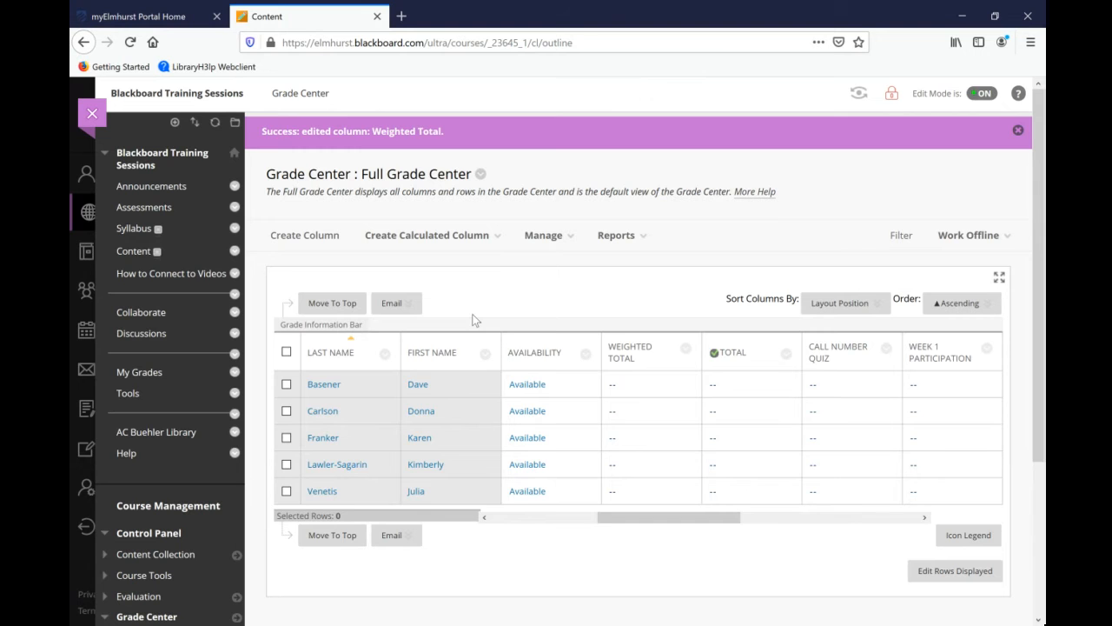
drag(621, 523, 523, 523)
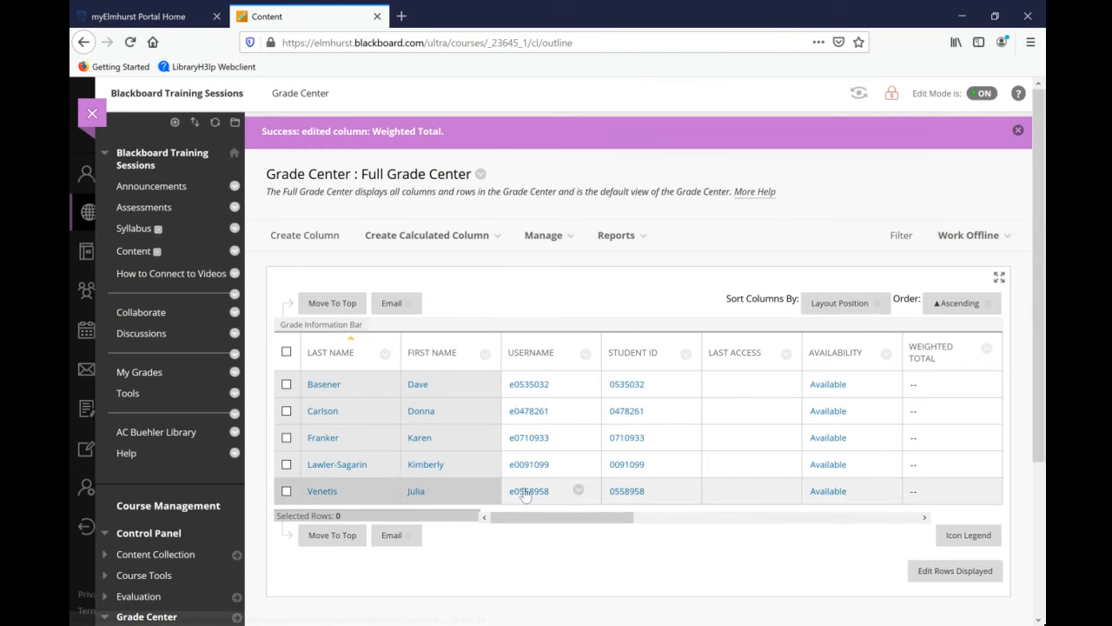
click(686, 353)
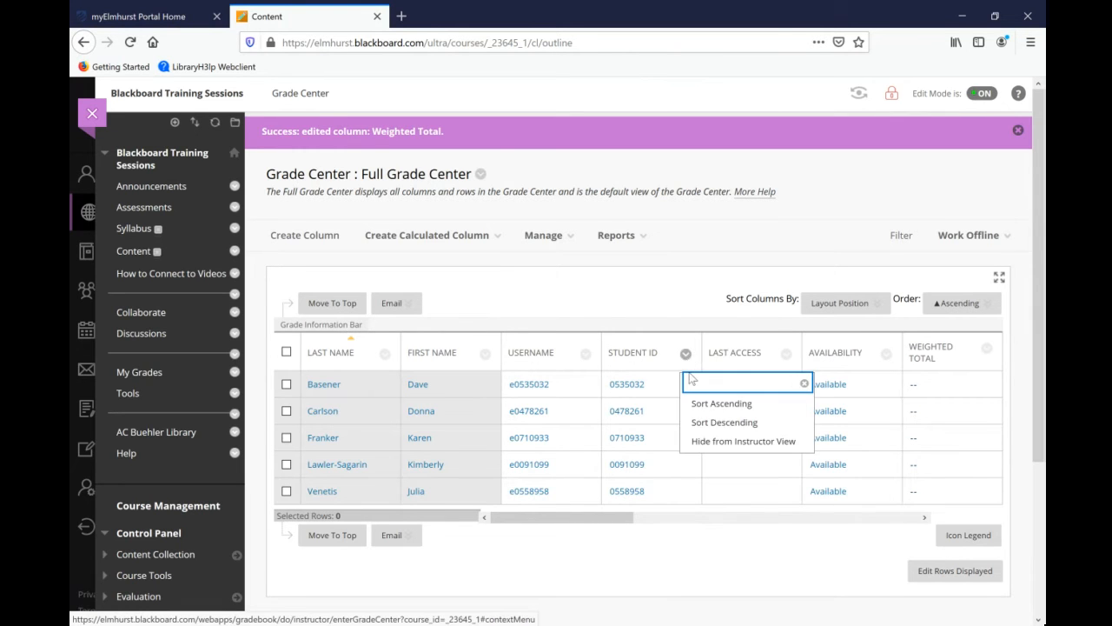
click(697, 441)
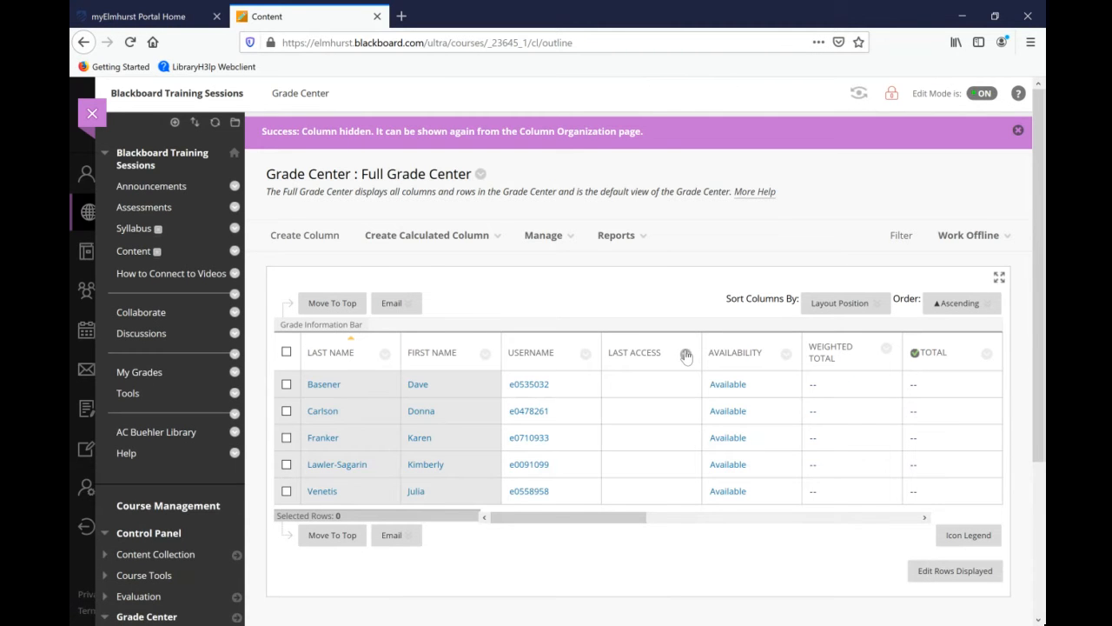
click(785, 354)
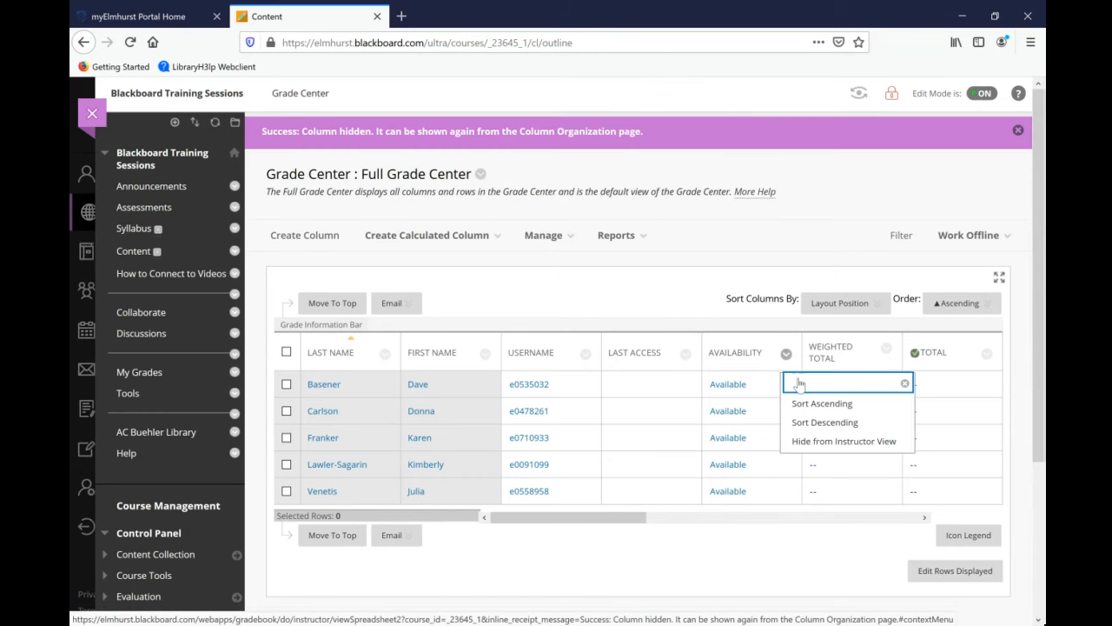
click(815, 442)
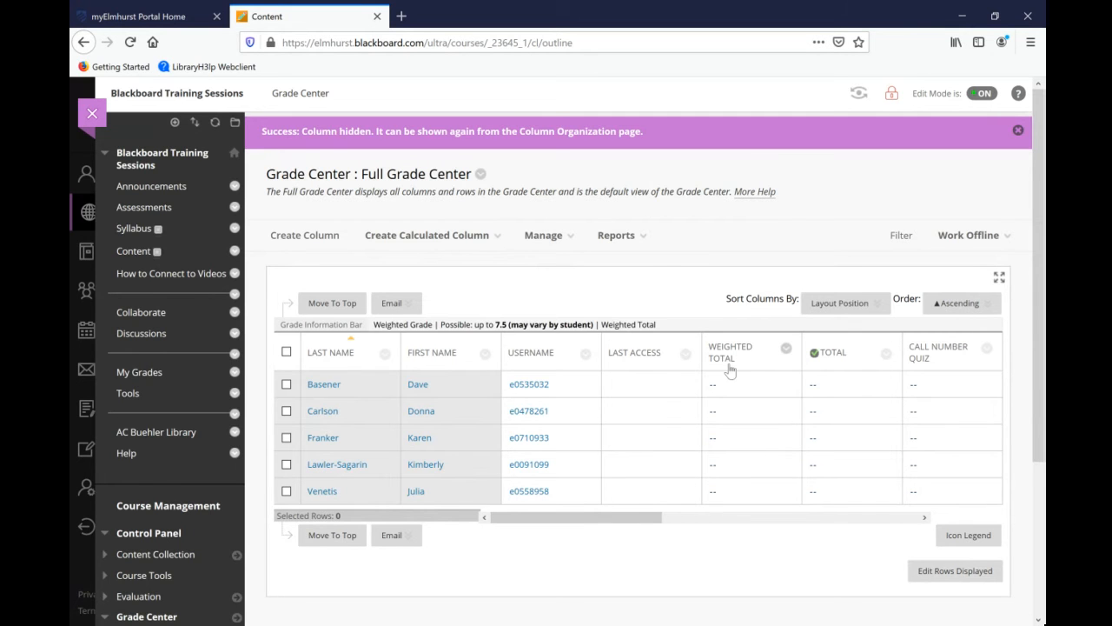
Review the Weighted Total column's selected categories and columns, their weights and drop-grade settings, and leave without saving.
click(786, 349)
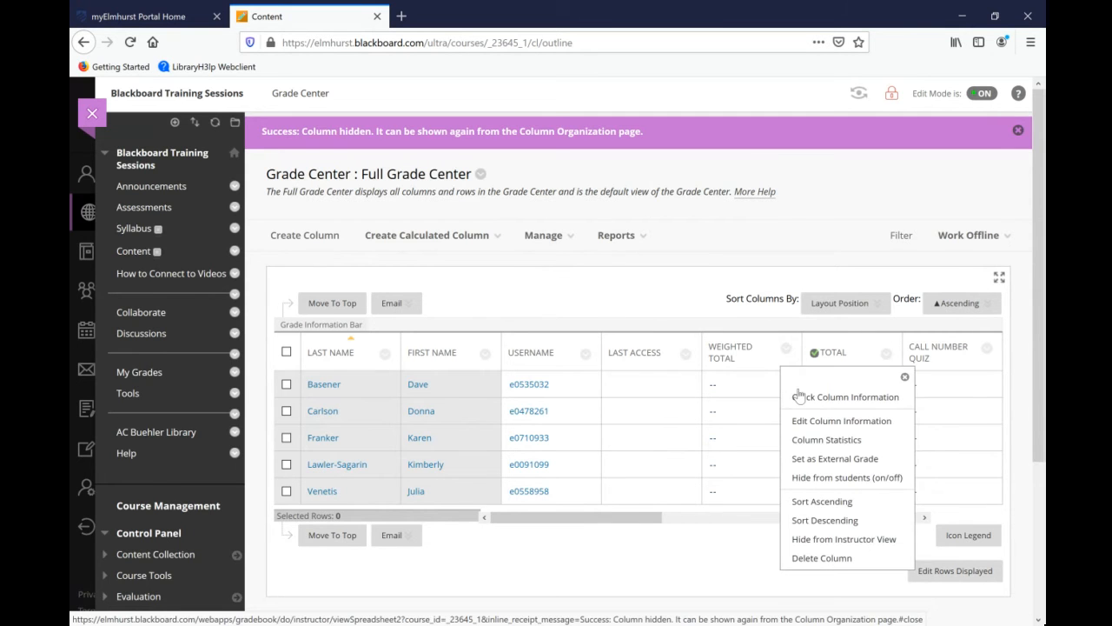
click(801, 421)
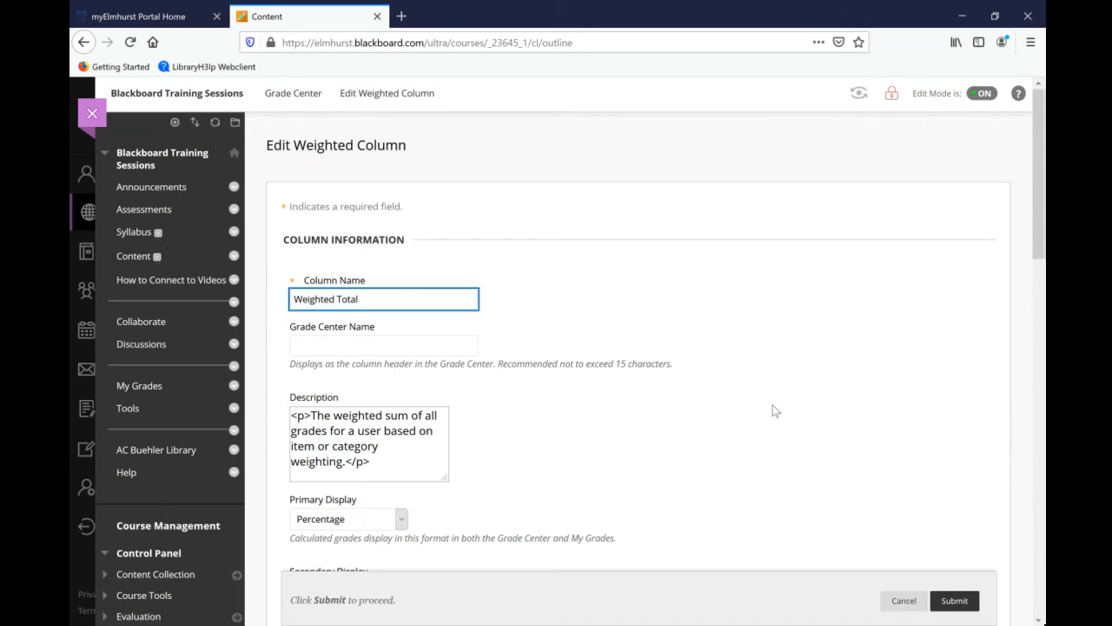
scroll(775, 411, down, 1)
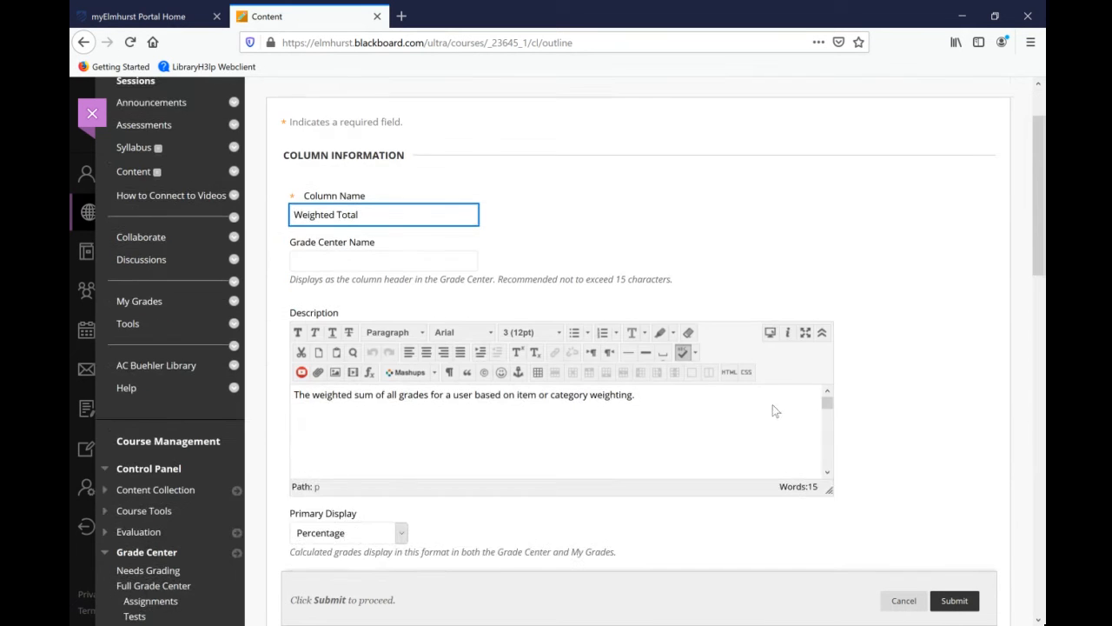
scroll(773, 404, down, 7)
scroll(770, 397, down, 1)
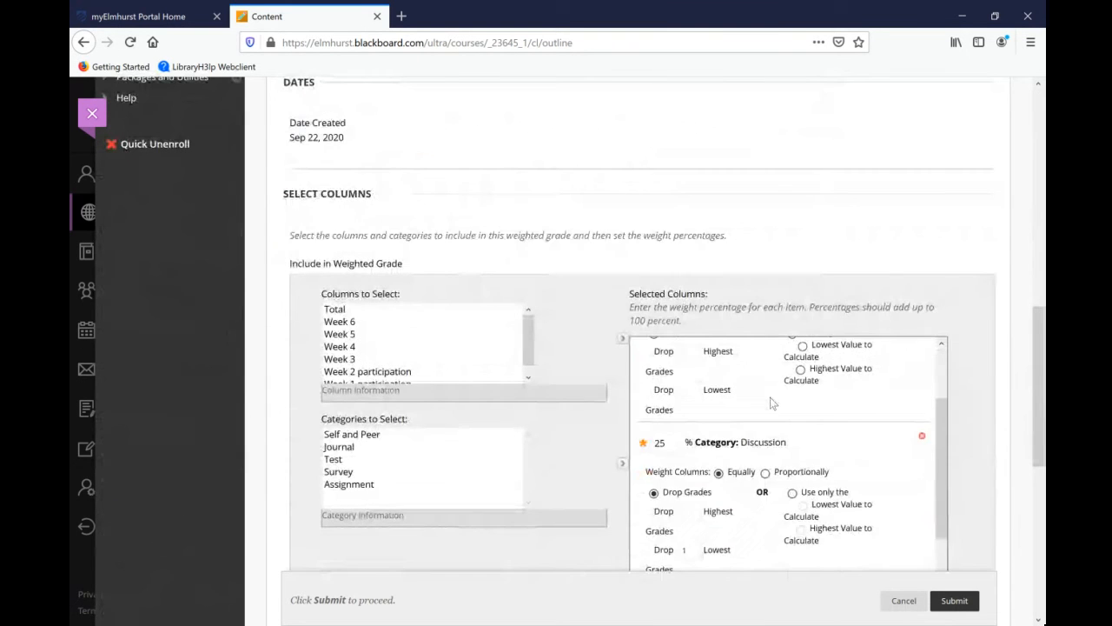
scroll(770, 397, up, 1)
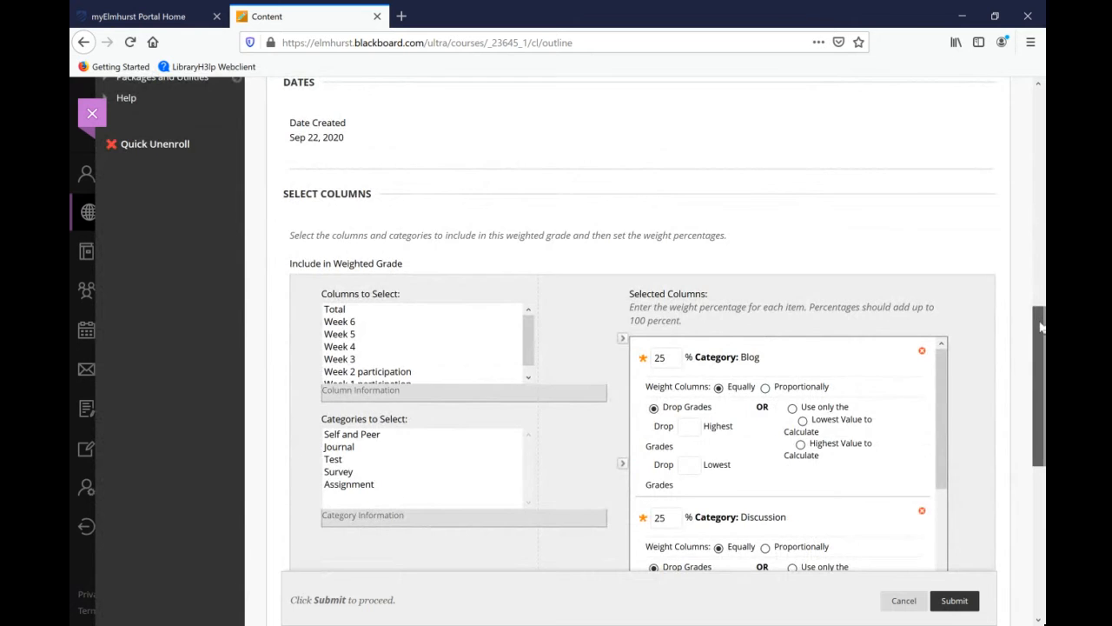
scroll(1042, 327, down, 3)
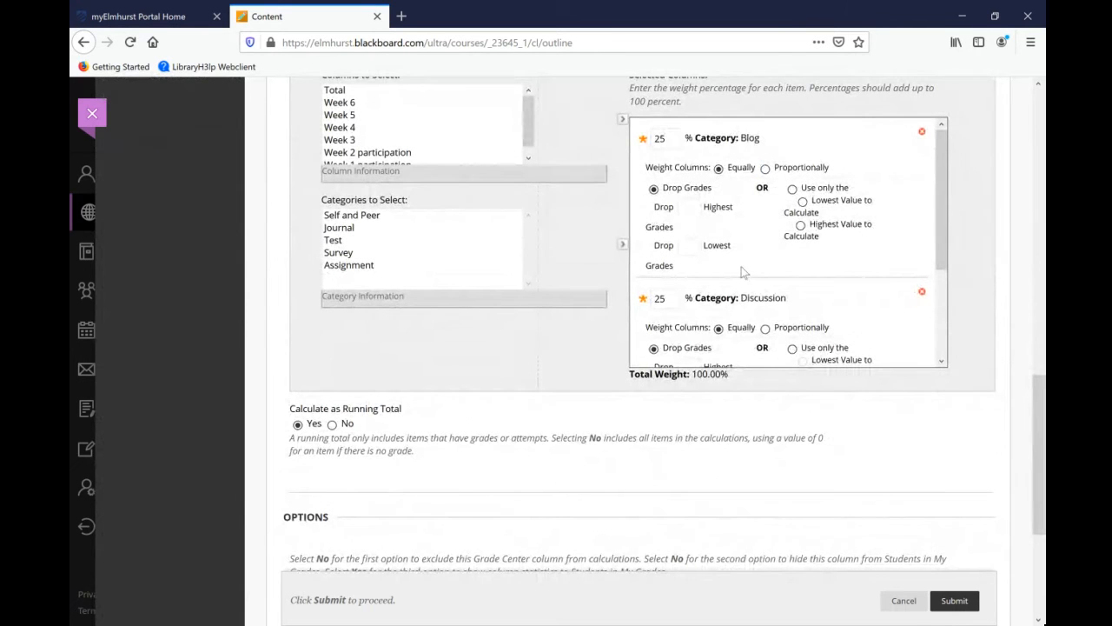
scroll(743, 272, down, 2)
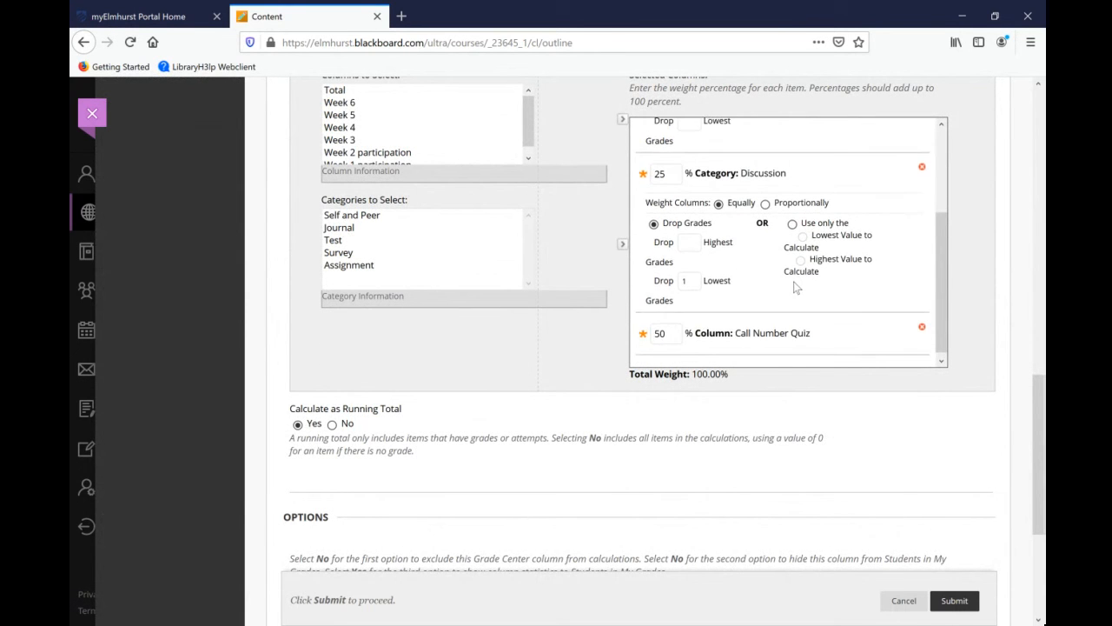
scroll(794, 288, up, 2)
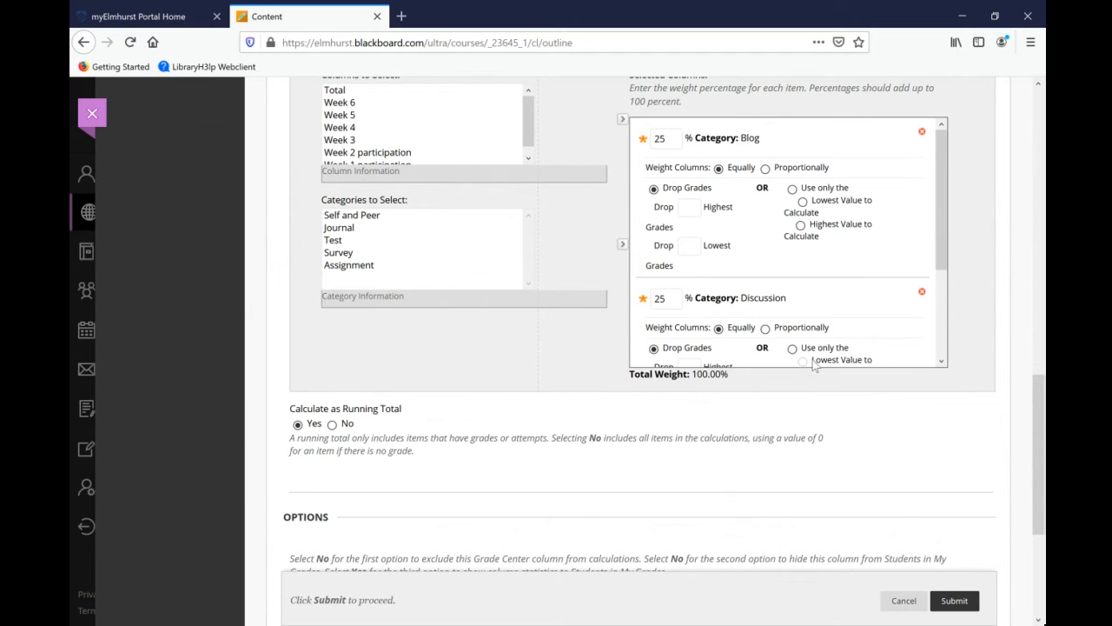
scroll(814, 365, down, 2)
scroll(814, 365, up, 2)
scroll(814, 365, down, 3)
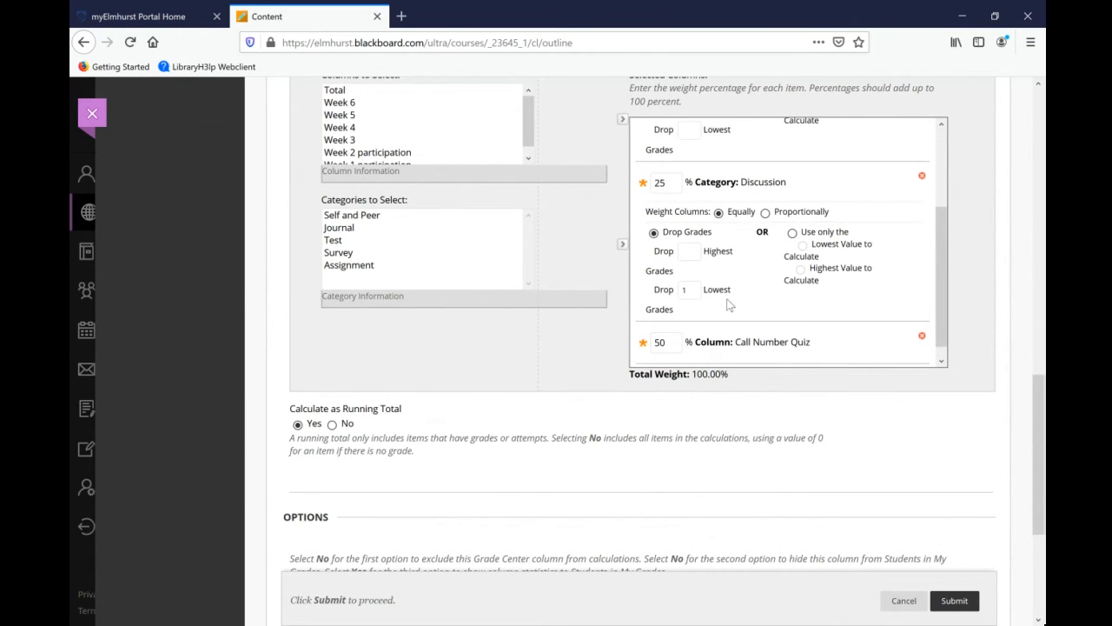
scroll(728, 304, up, 3)
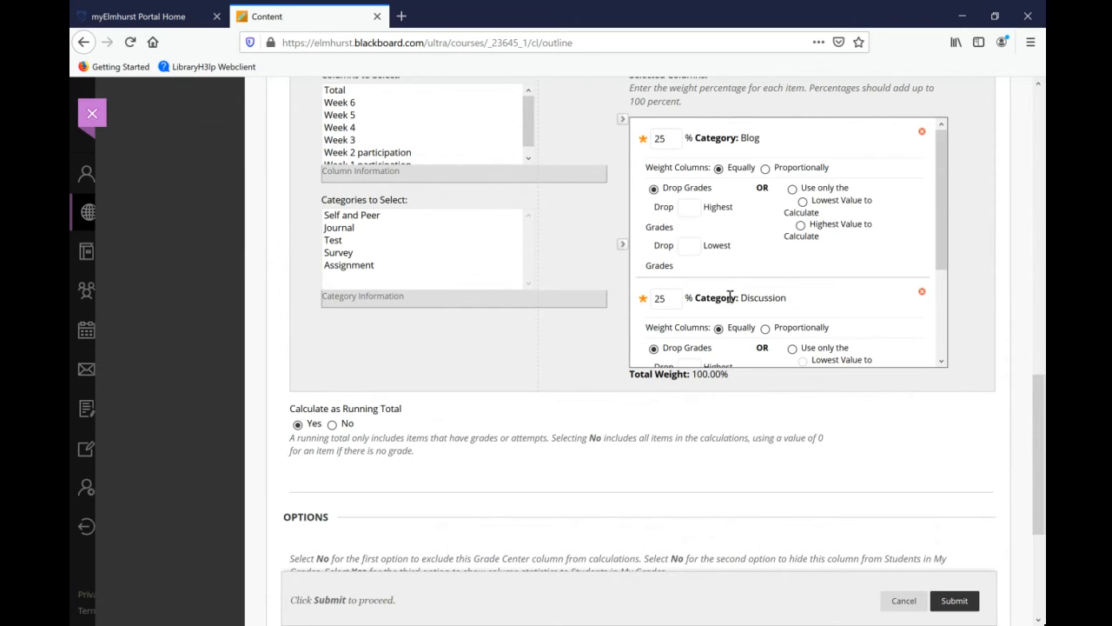
scroll(737, 304, down, 3)
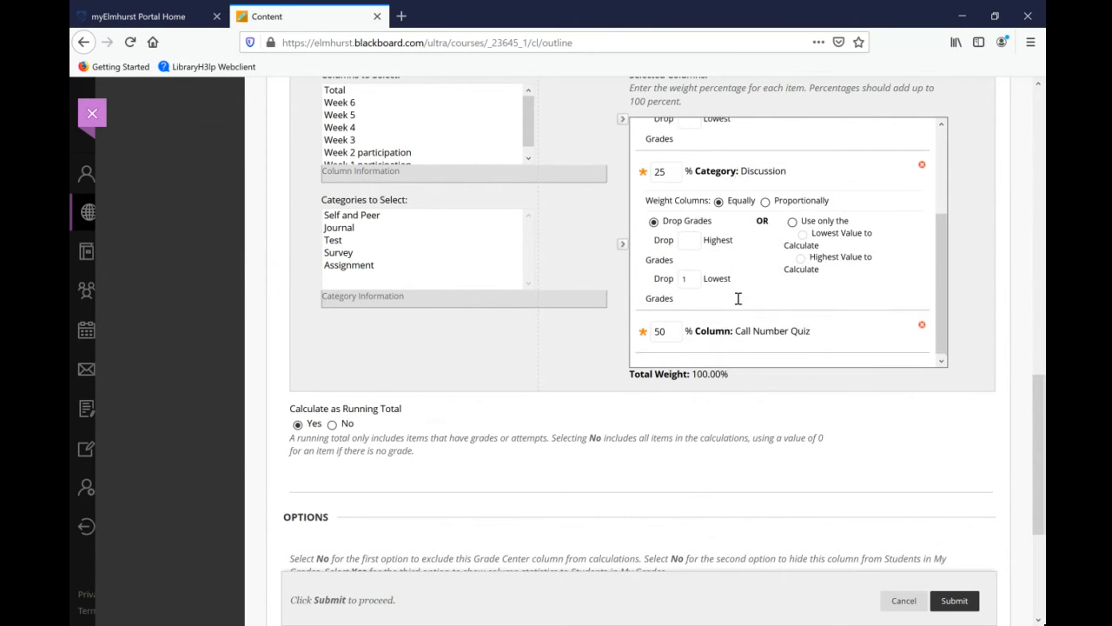
scroll(728, 330, up, 3)
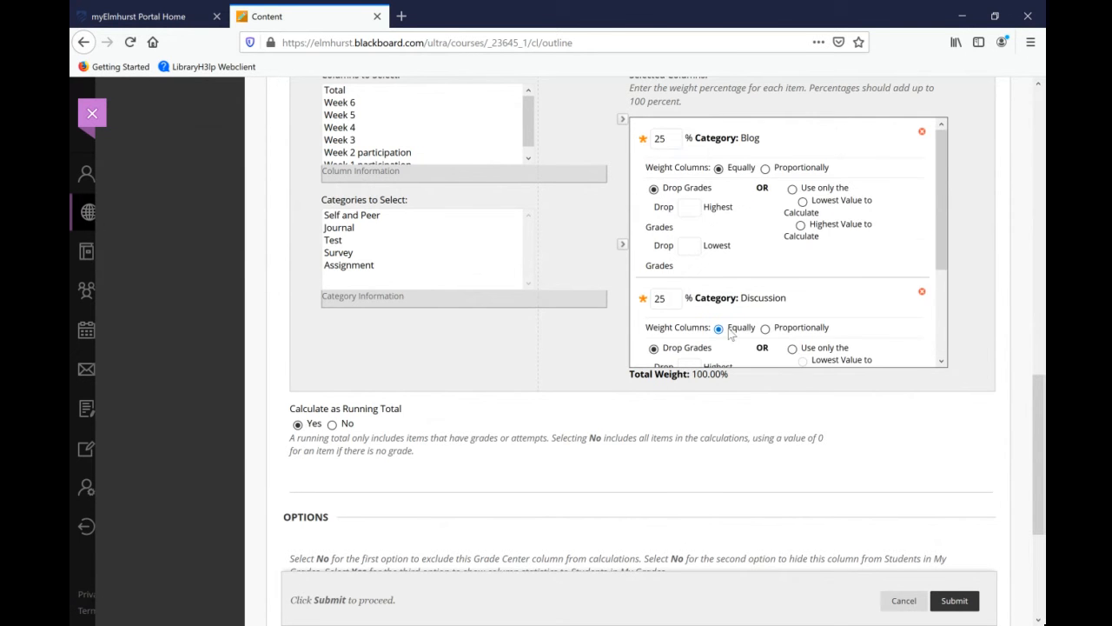
scroll(730, 335, down, 3)
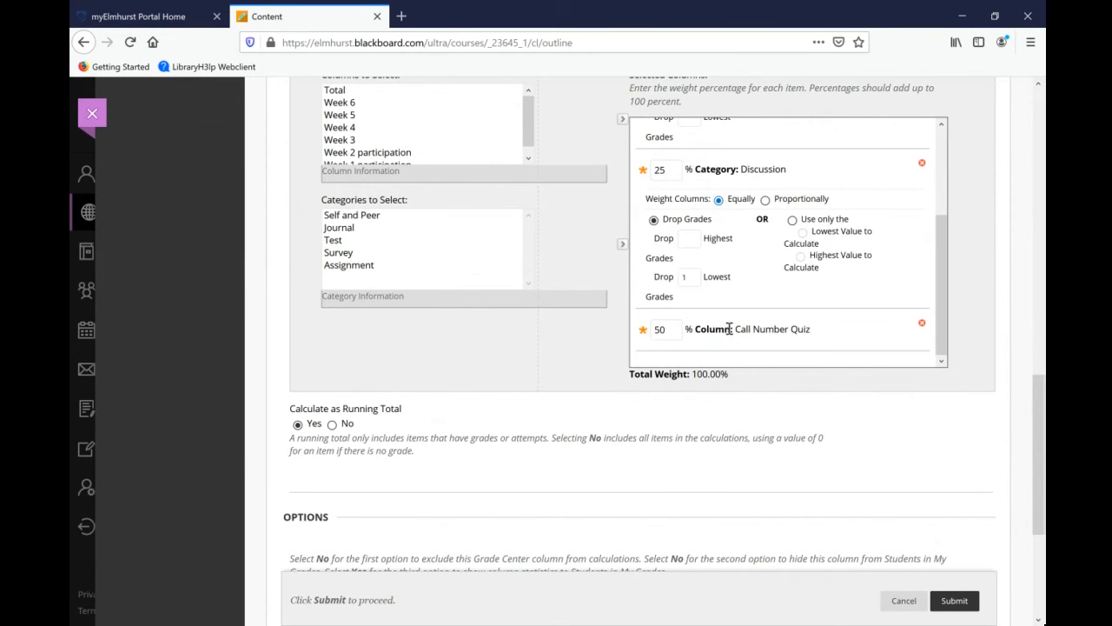
click(904, 601)
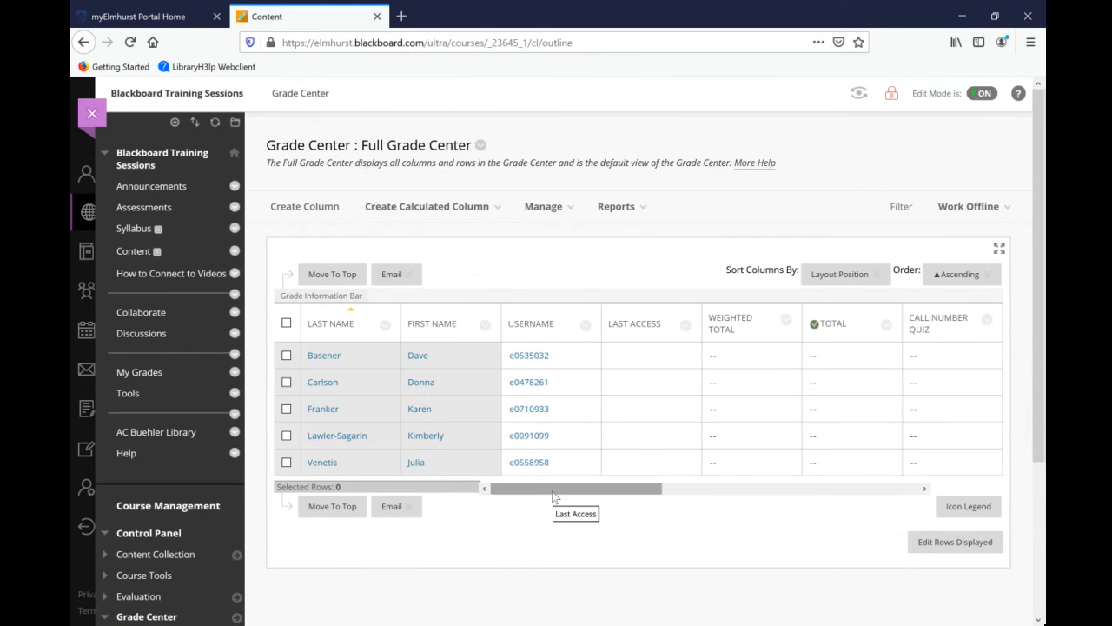
Open the Grade Center categories list to check which columns are assigned to each category.
drag(513, 489, 554, 497)
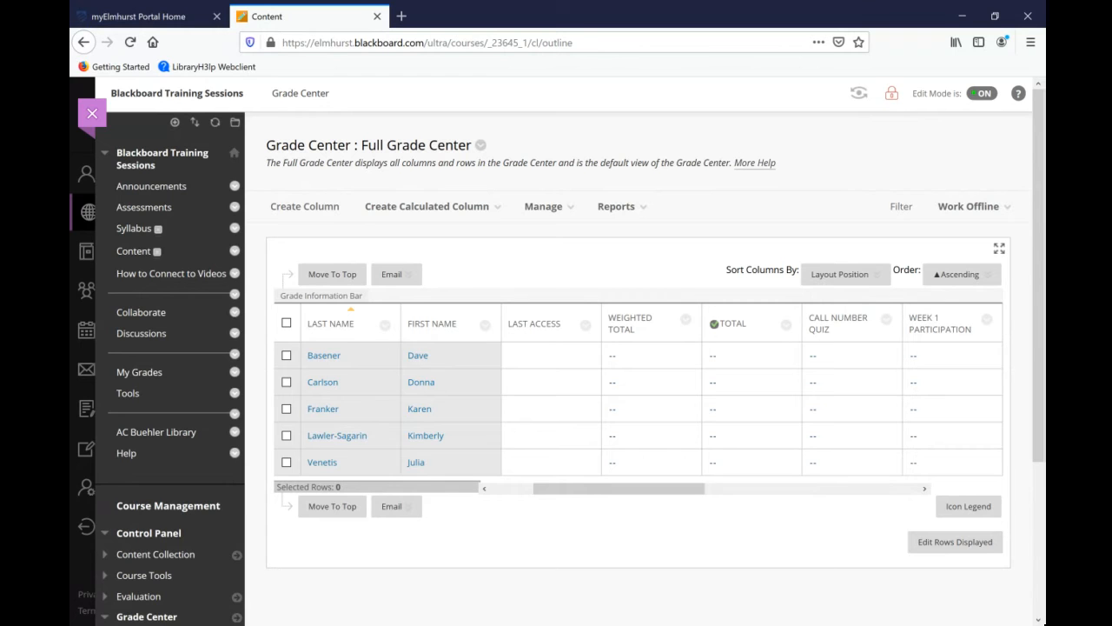
click(556, 213)
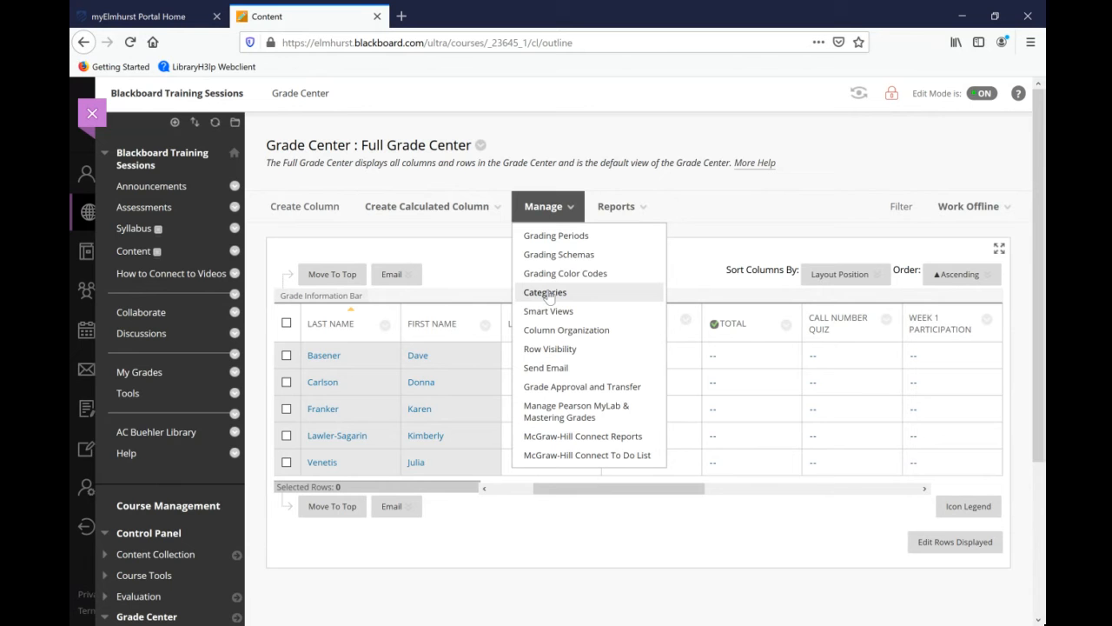
click(547, 296)
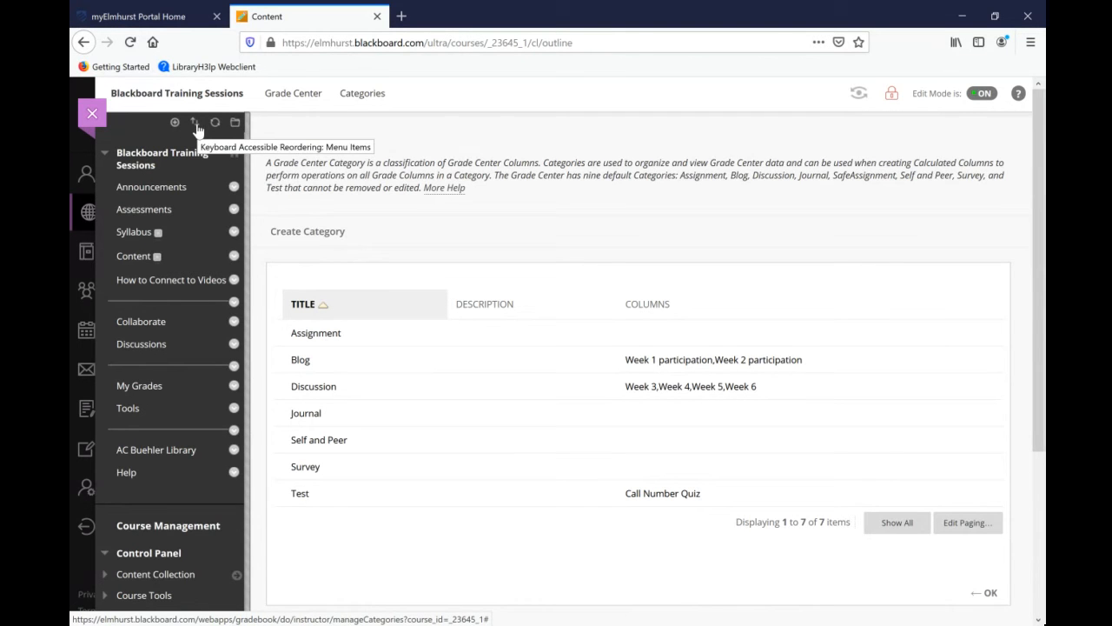
Open the Blogs page from the course tools.
scroll(178, 439, down, 3)
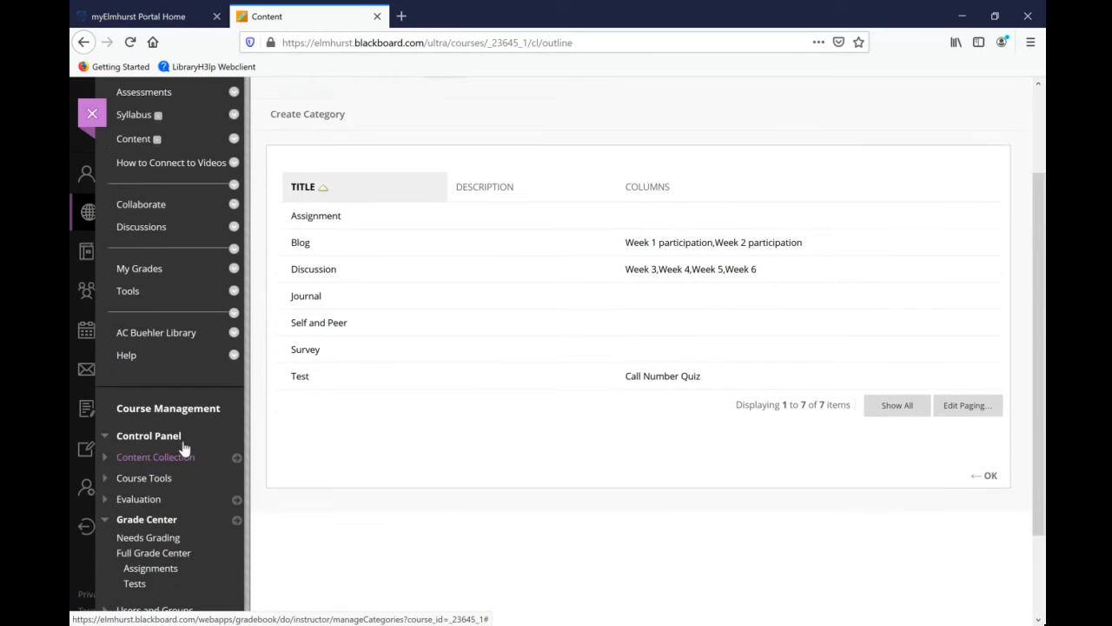
click(113, 442)
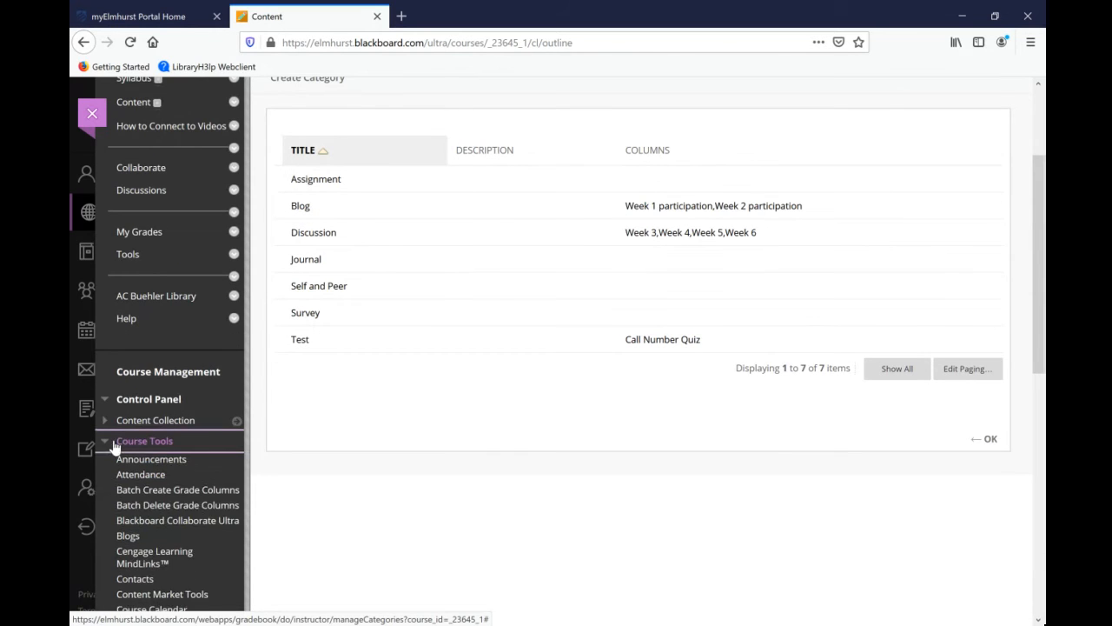
scroll(159, 499, down, 2)
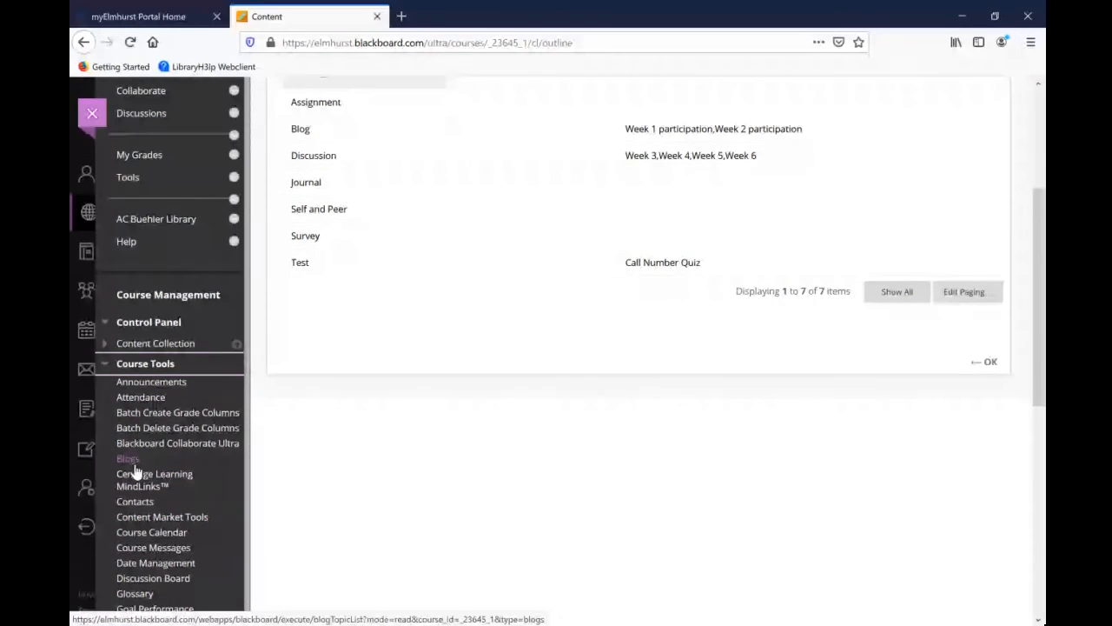
click(131, 460)
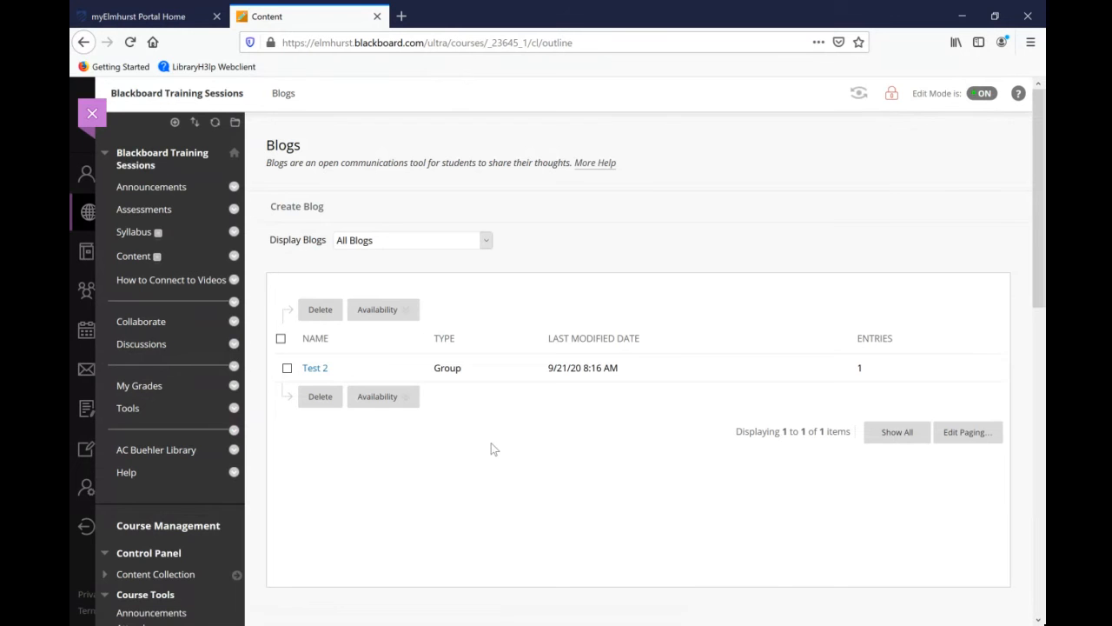
Start a new blog and enable grading for it with 5 points possible.
click(301, 206)
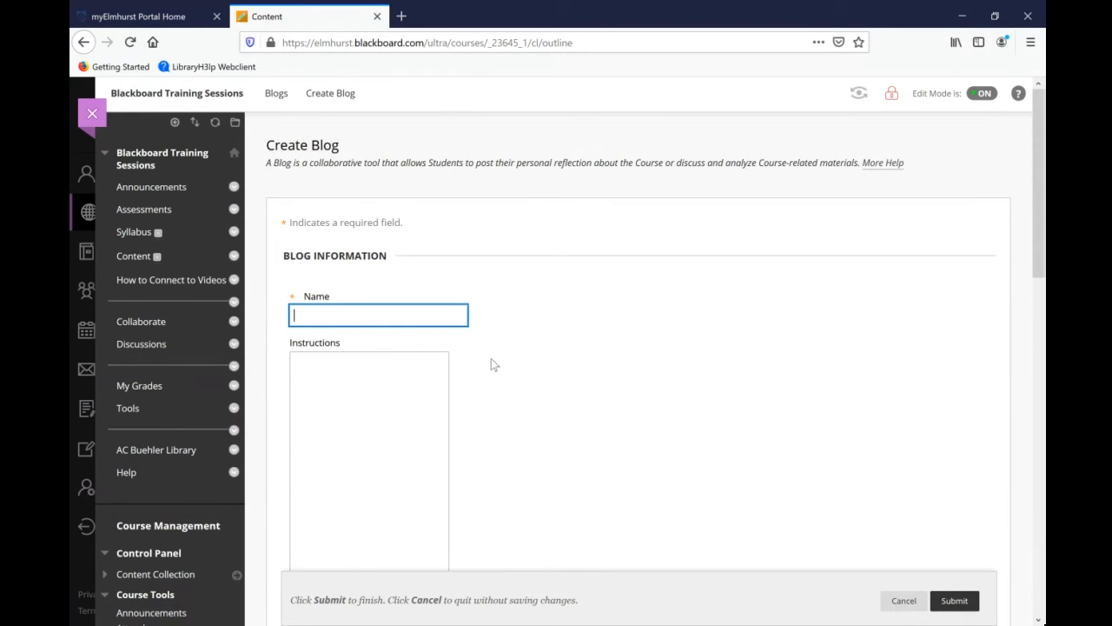
scroll(490, 361, down, 8)
scroll(491, 361, down, 1)
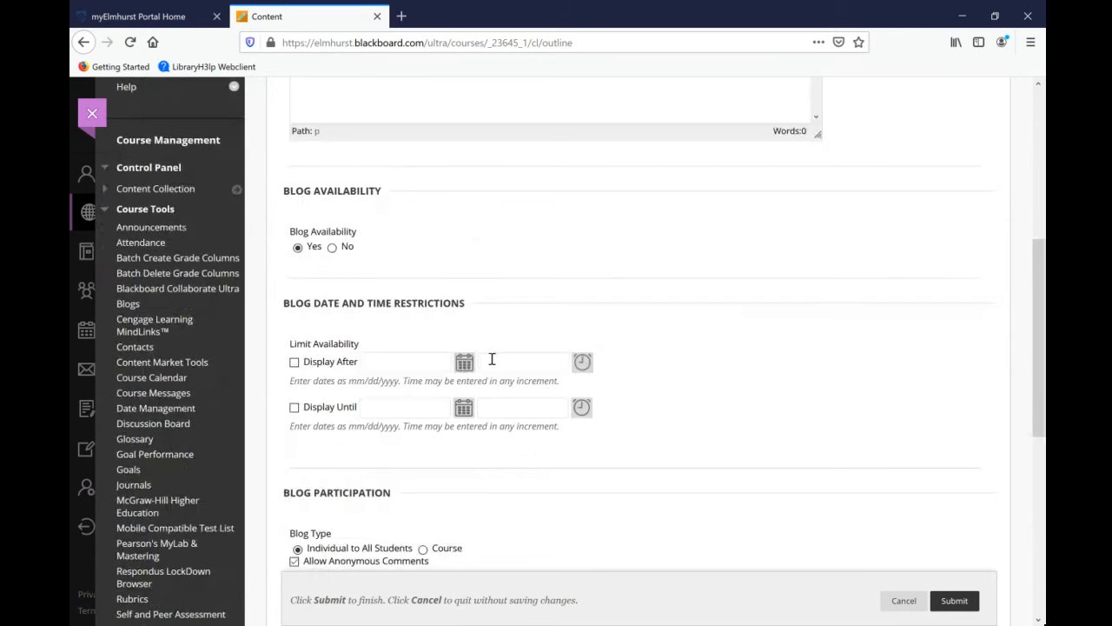
scroll(491, 358, down, 9)
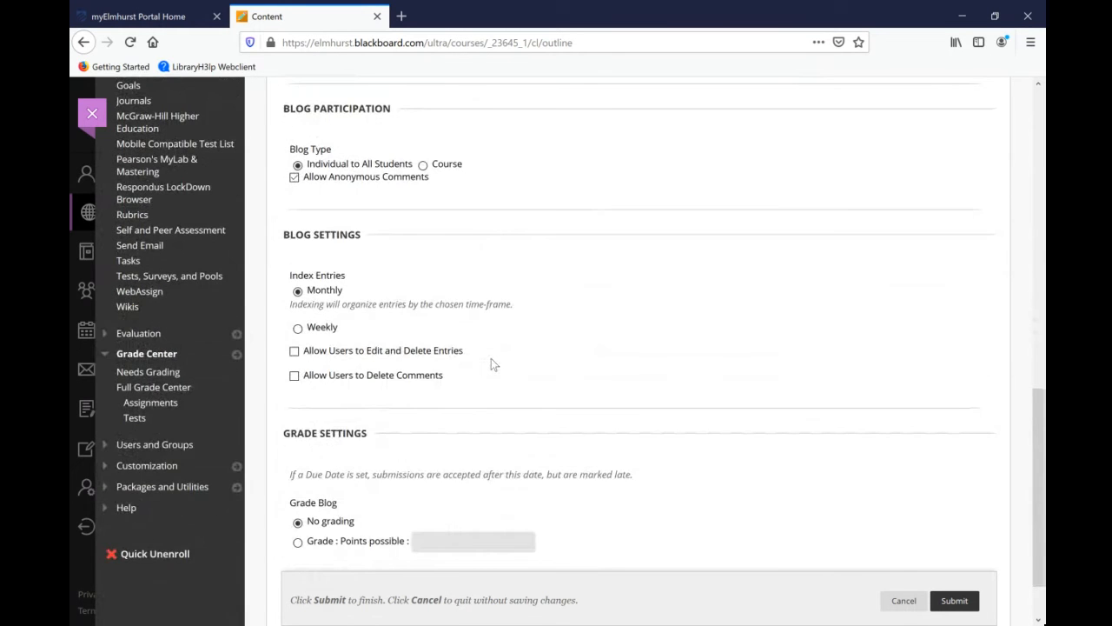
scroll(491, 358, down, 2)
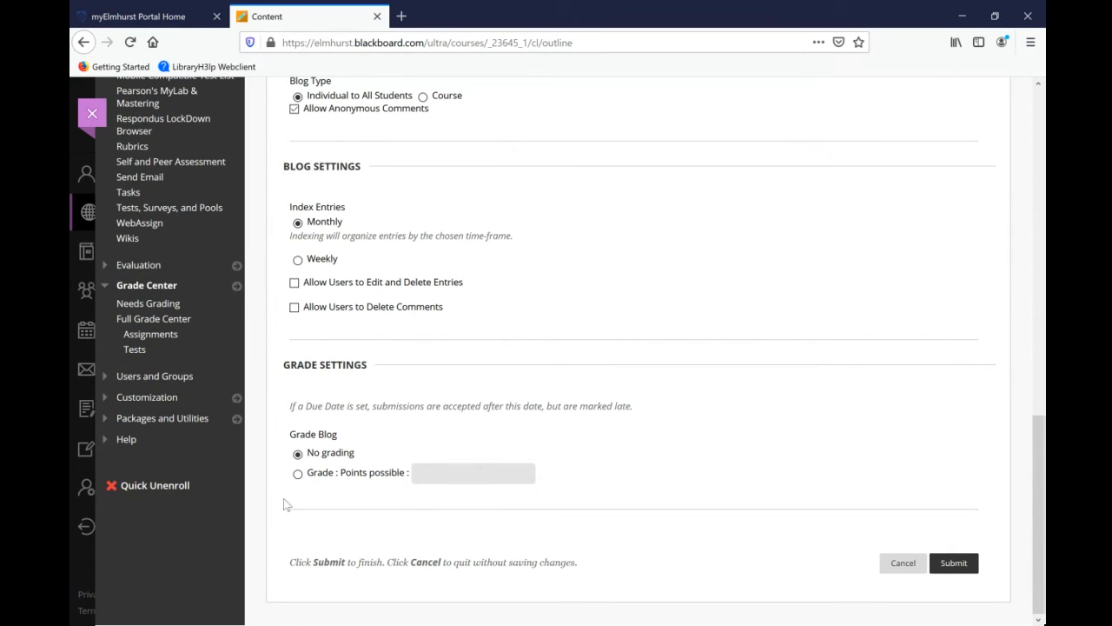
click(298, 474)
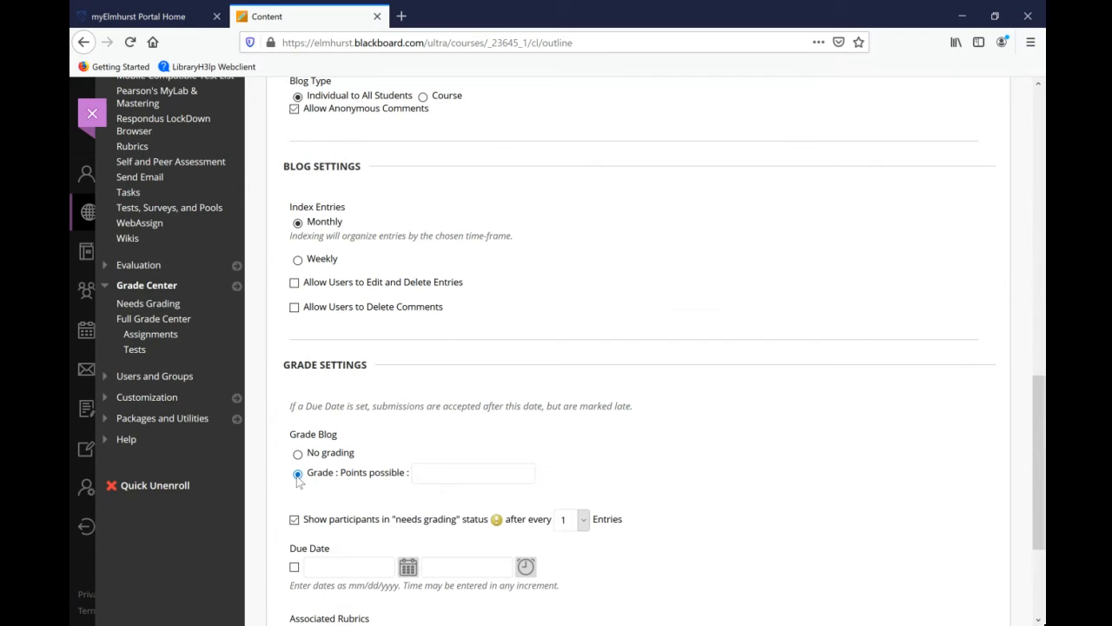
click(445, 478)
text(5)
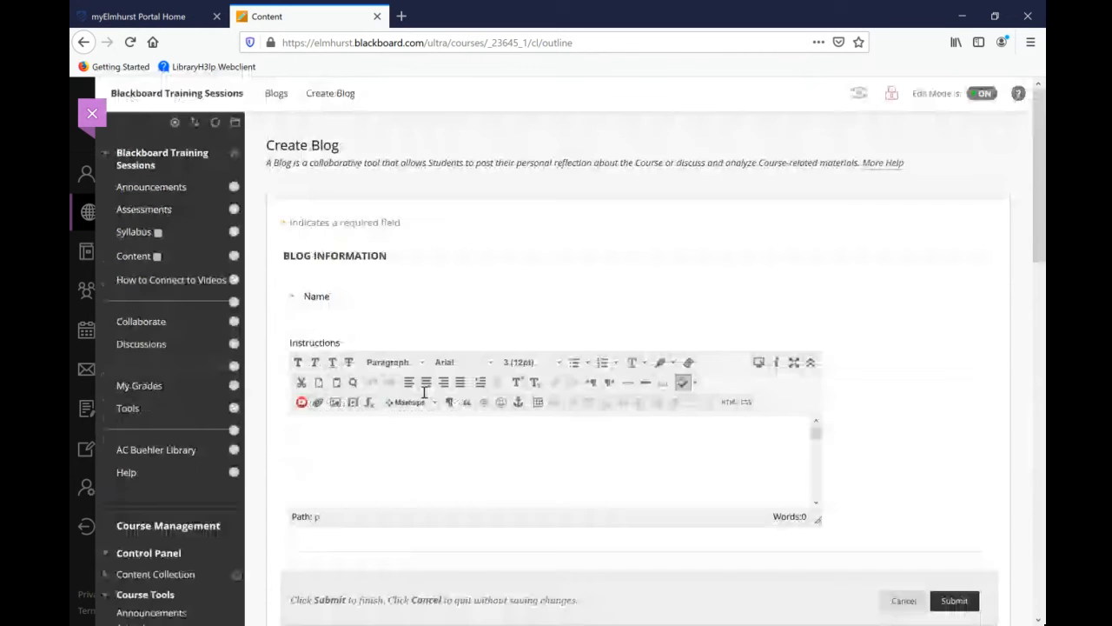
Name the new blog "Test BLog" and submit it.
click(398, 305)
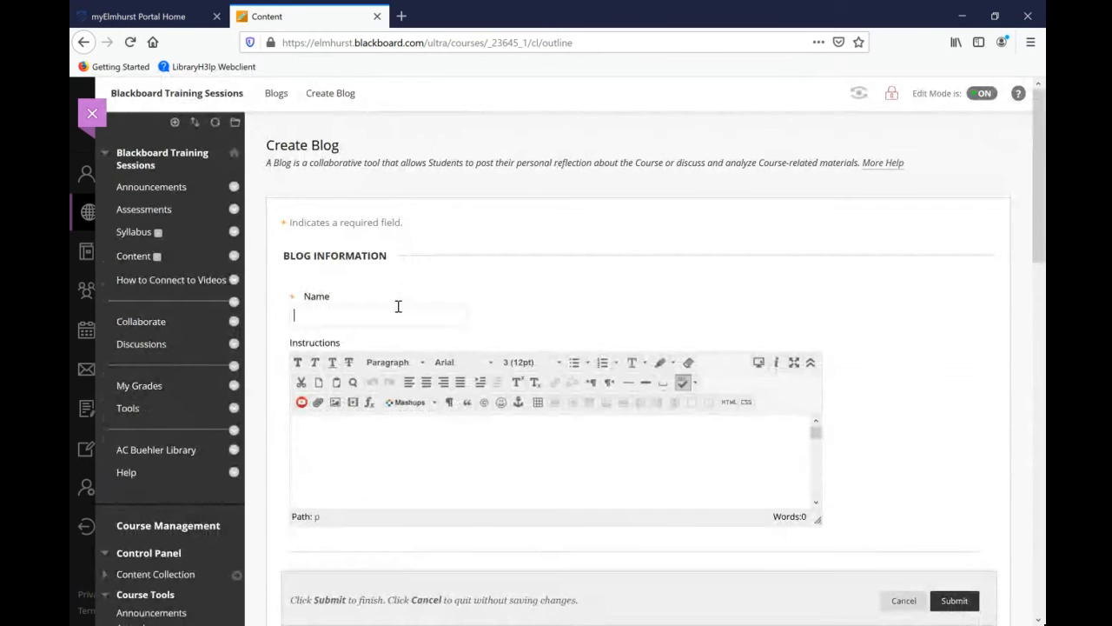
text(Test BLog)
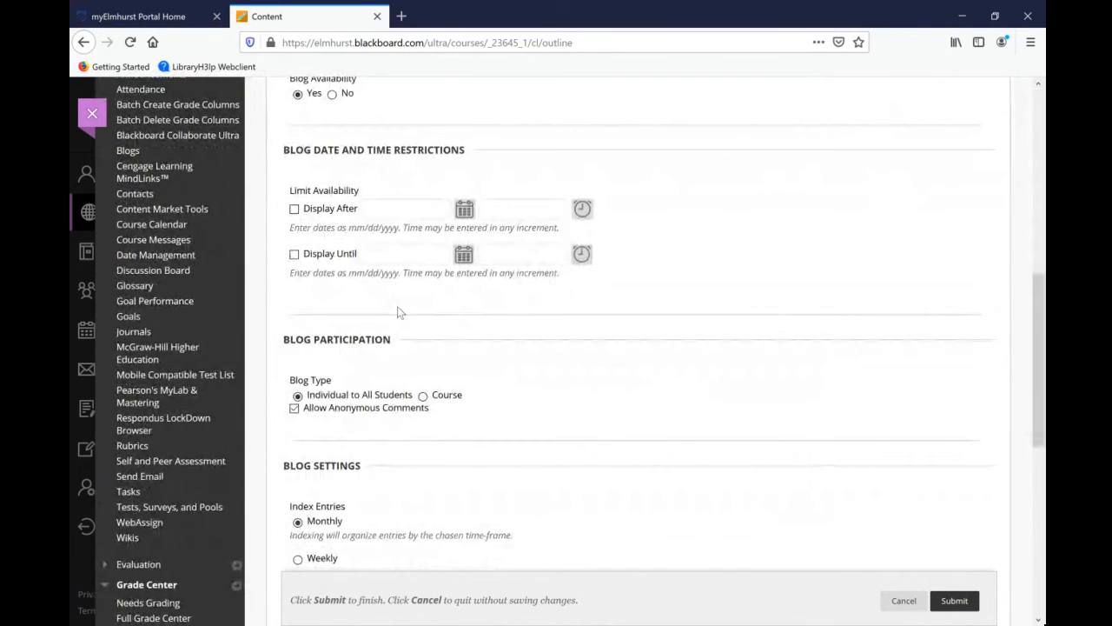
scroll(397, 306, down, 3)
scroll(400, 312, down, 3)
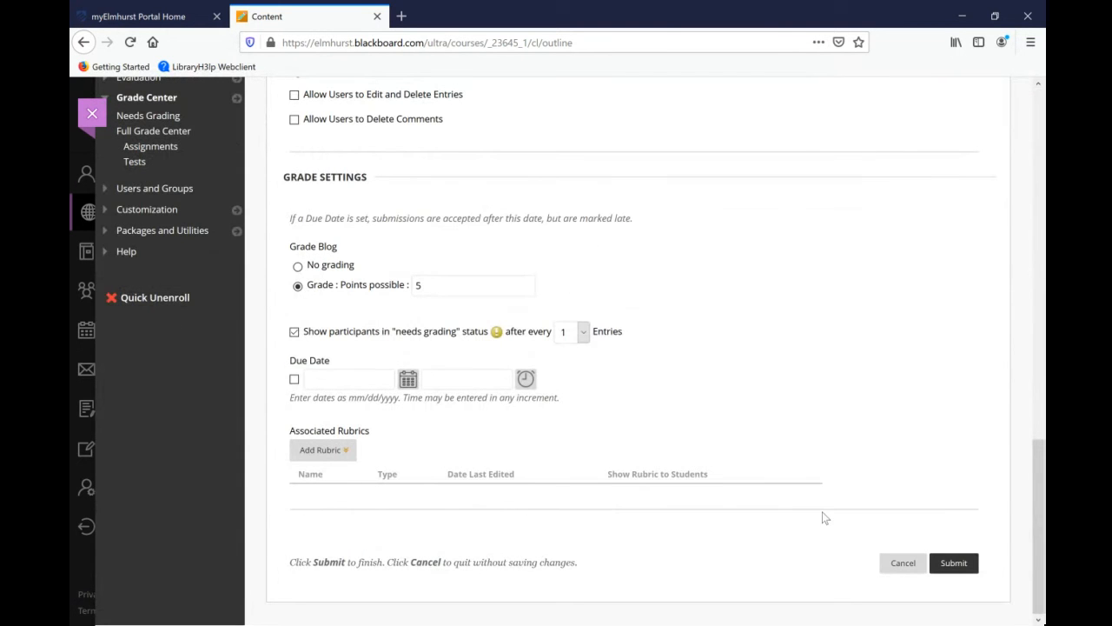
click(956, 563)
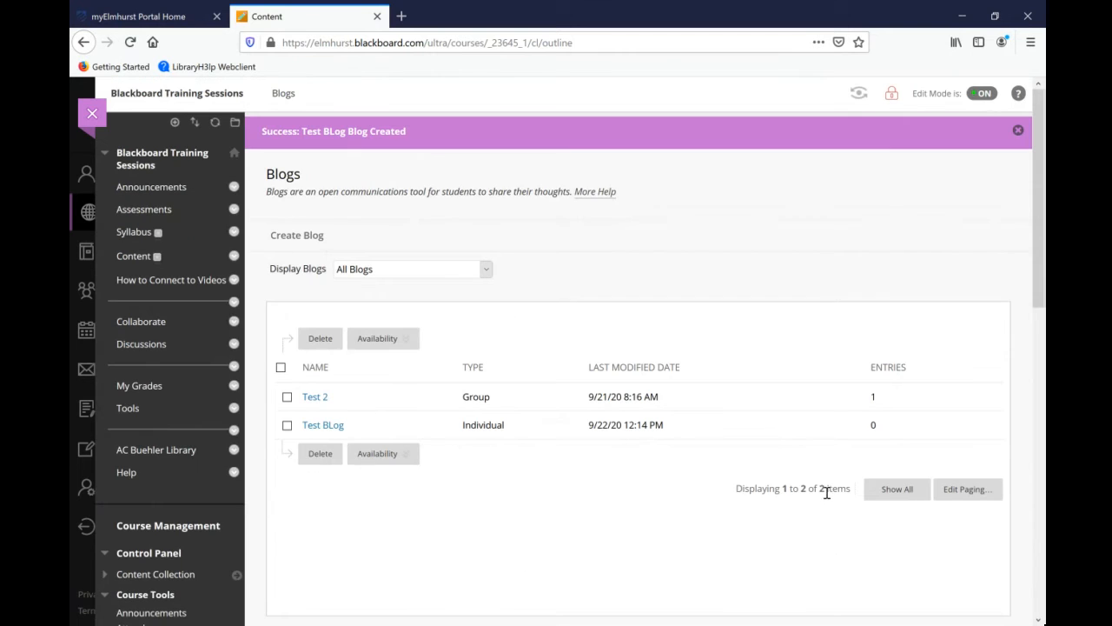
Return to the Full Grade Center and check the last columns for the new blog's grade column.
scroll(137, 458, down, 5)
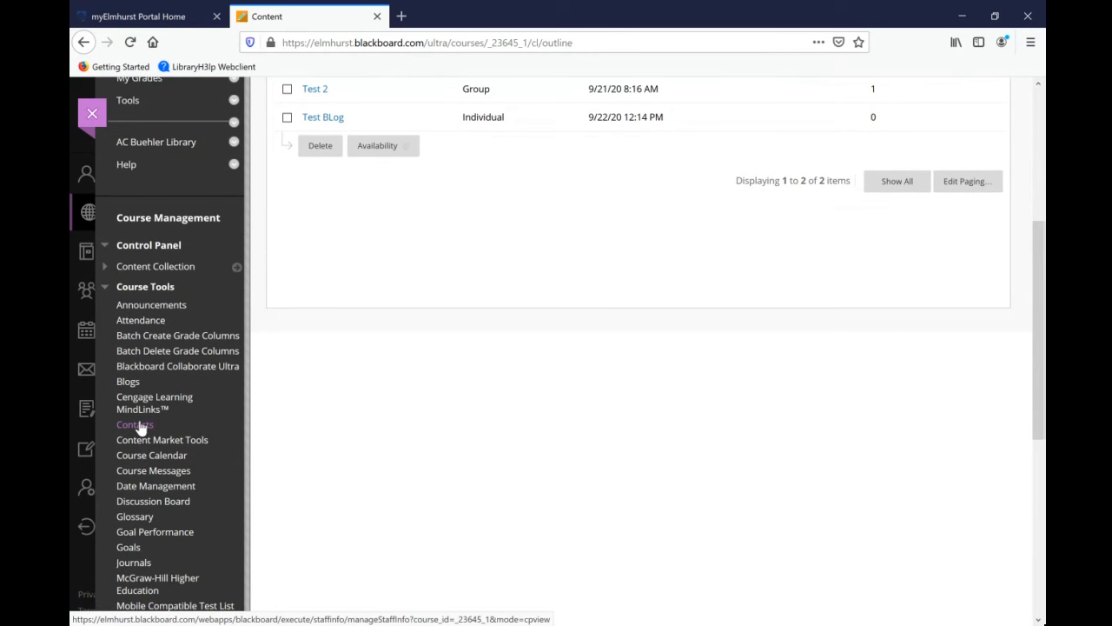
click(98, 290)
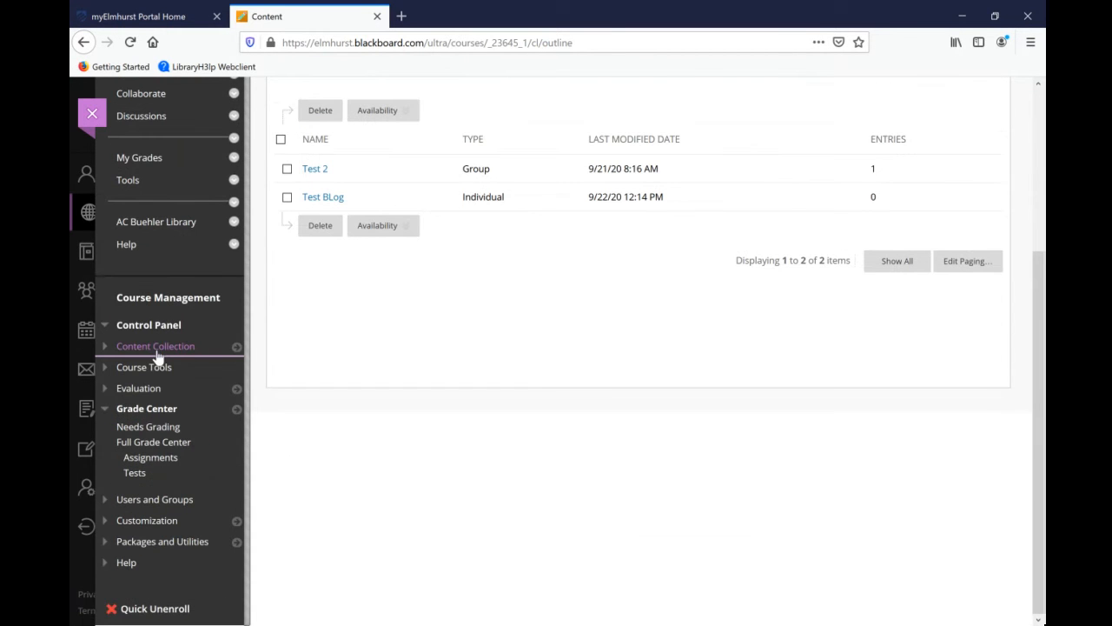
click(154, 443)
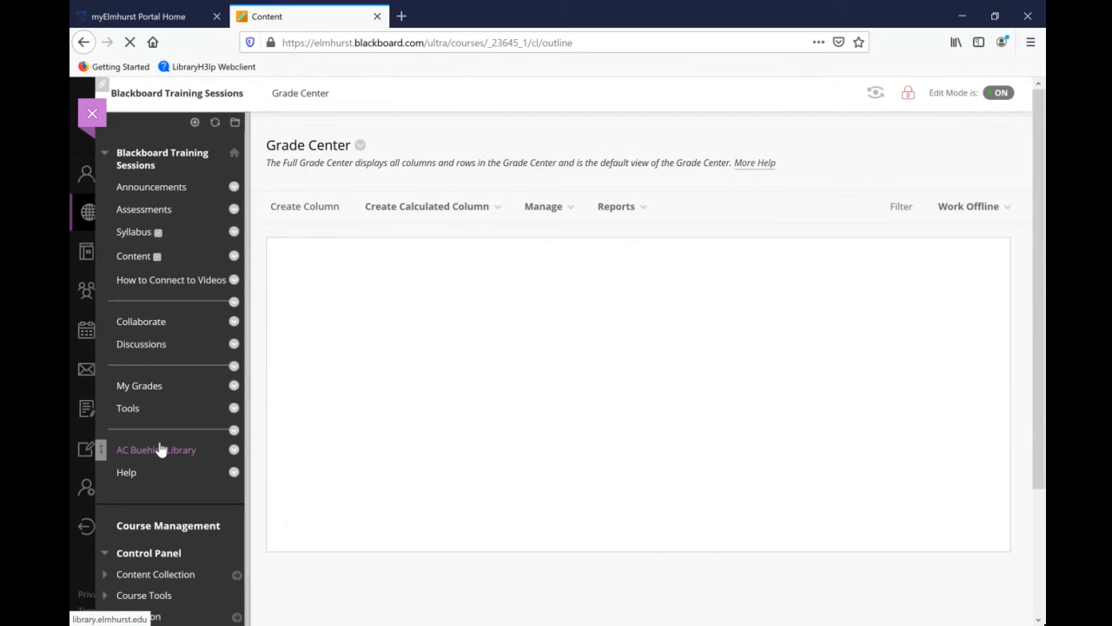
drag(627, 489, 930, 486)
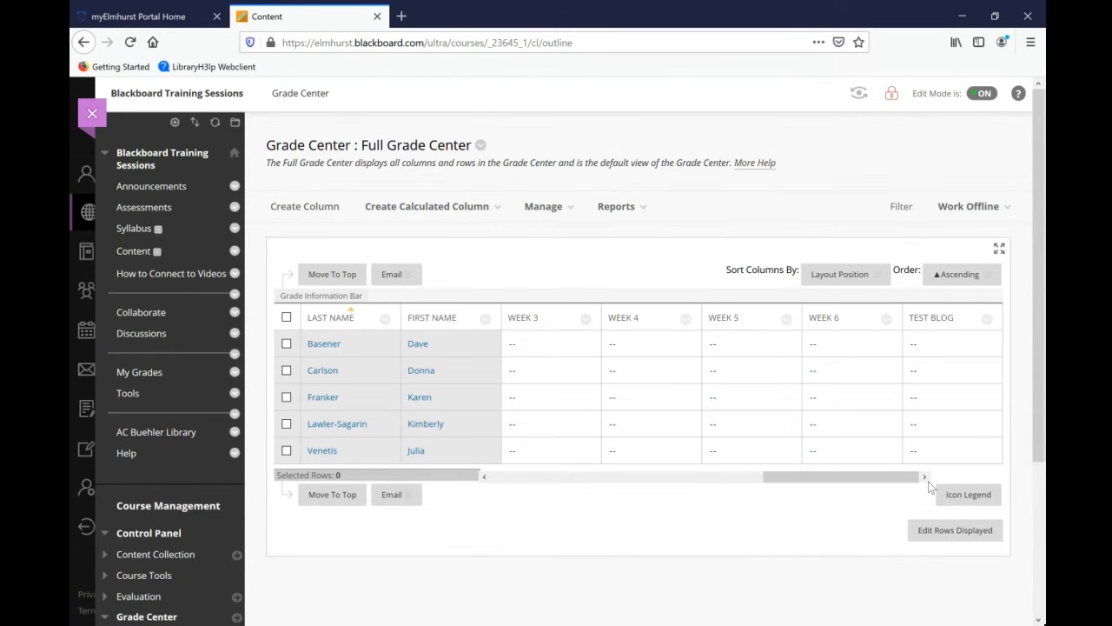
View the quick column information for the Test BLog grade column.
click(987, 319)
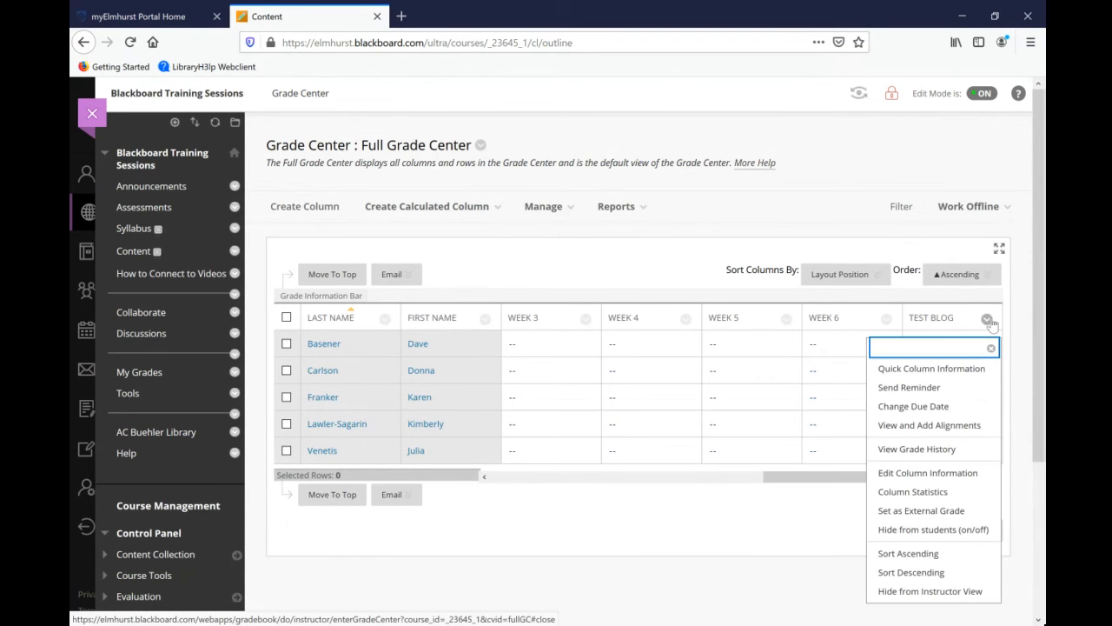
click(951, 369)
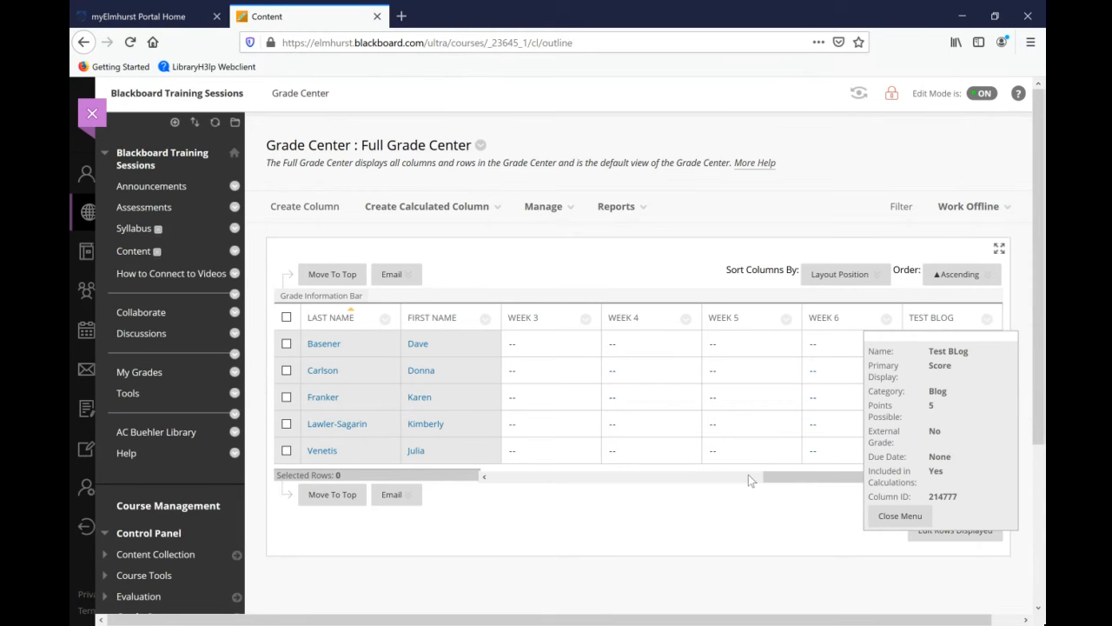
drag(799, 484, 514, 466)
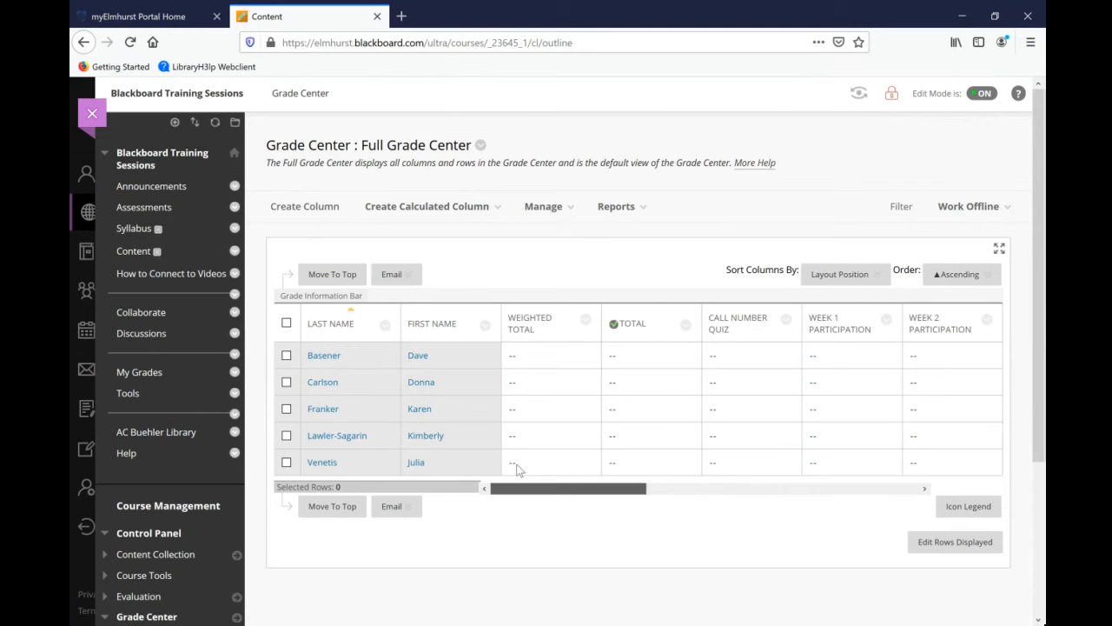
Open the Weighted Total column for editing, and remove and re-add the Blog category in its selected columns.
click(785, 320)
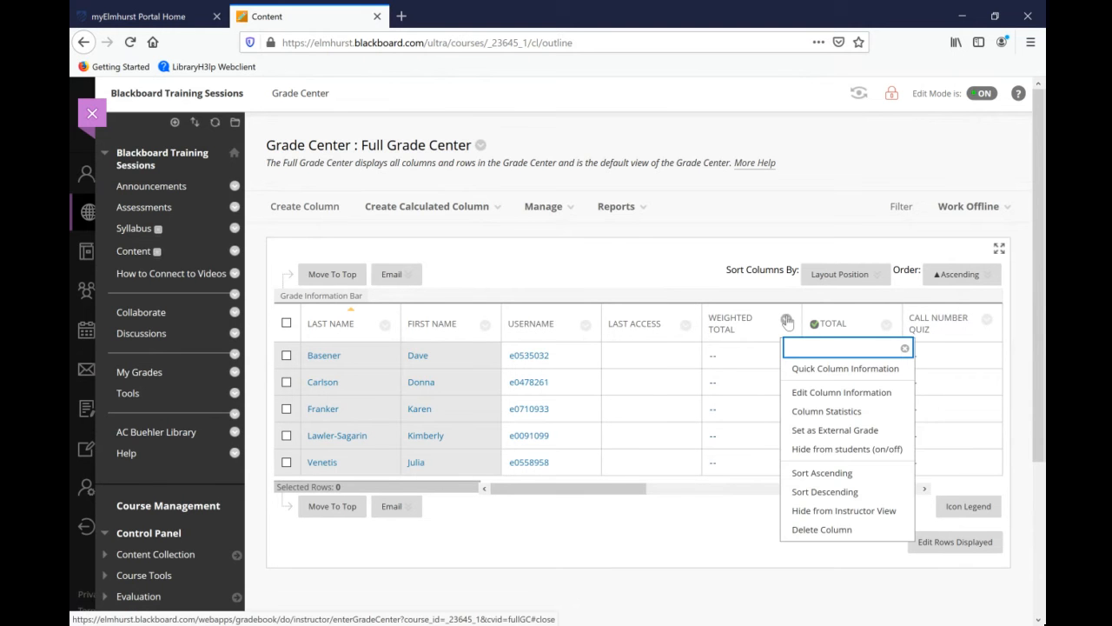
click(815, 398)
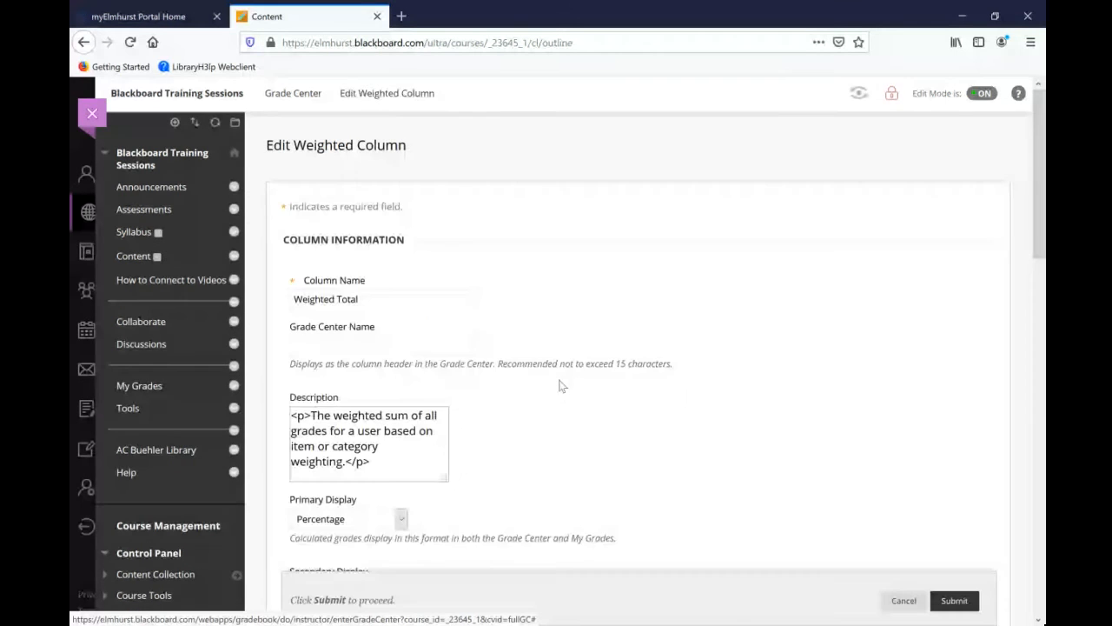
scroll(560, 385, down, 10)
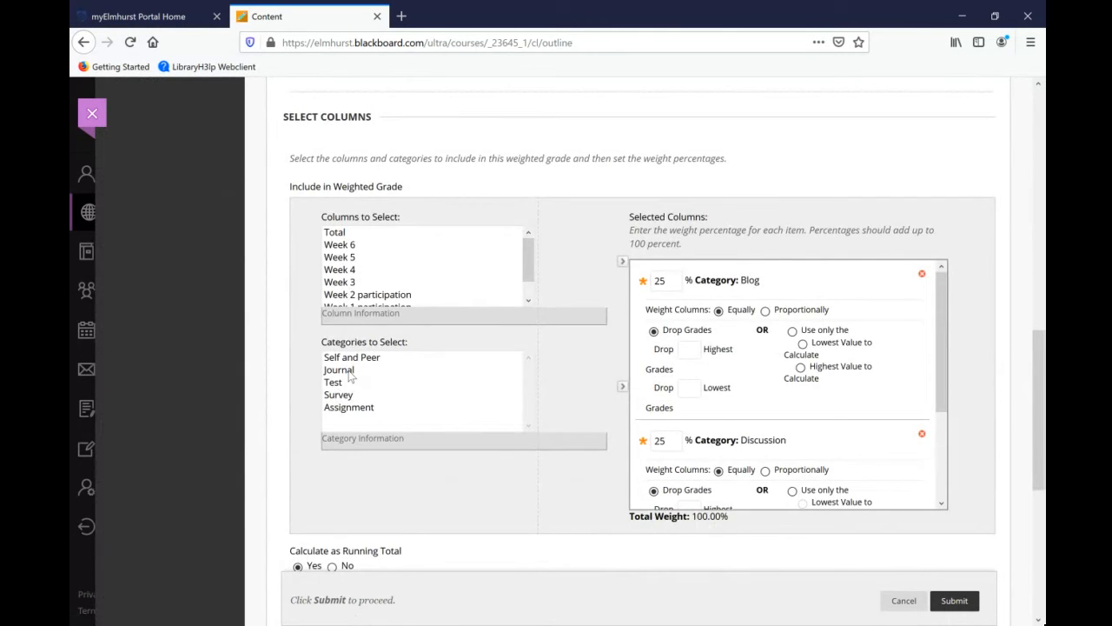
scroll(350, 376, up, 2)
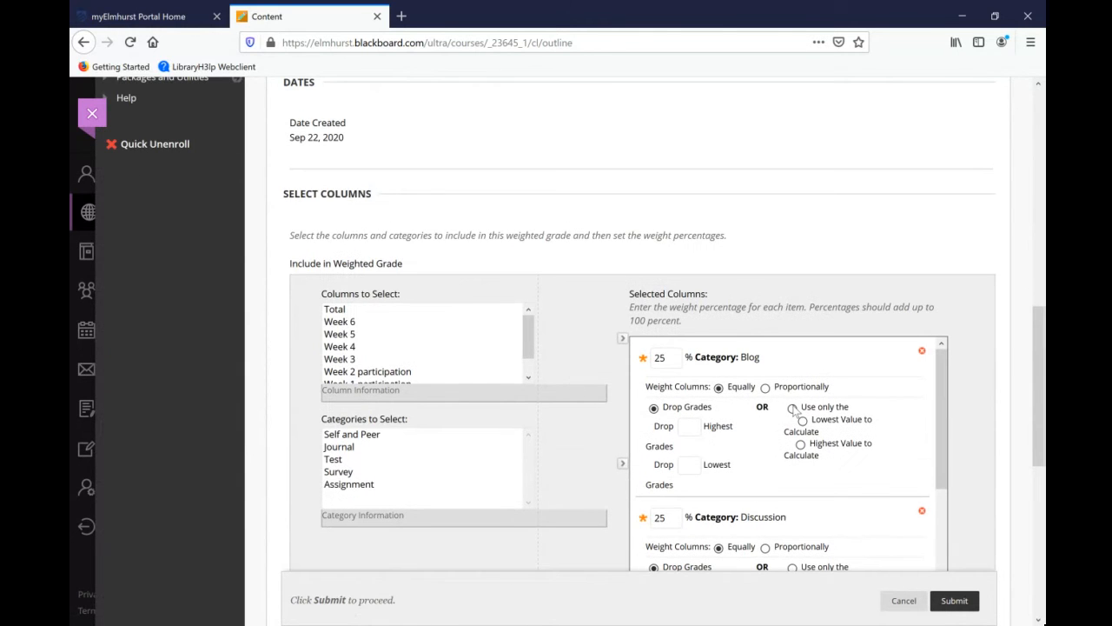
click(921, 354)
click(396, 496)
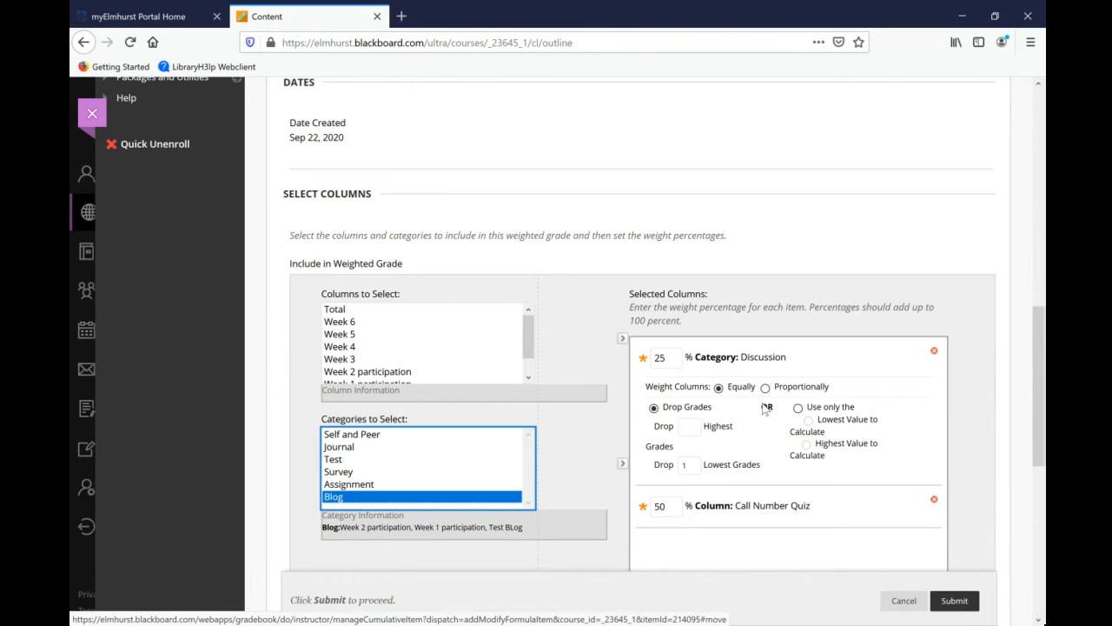
scroll(618, 414, down, 2)
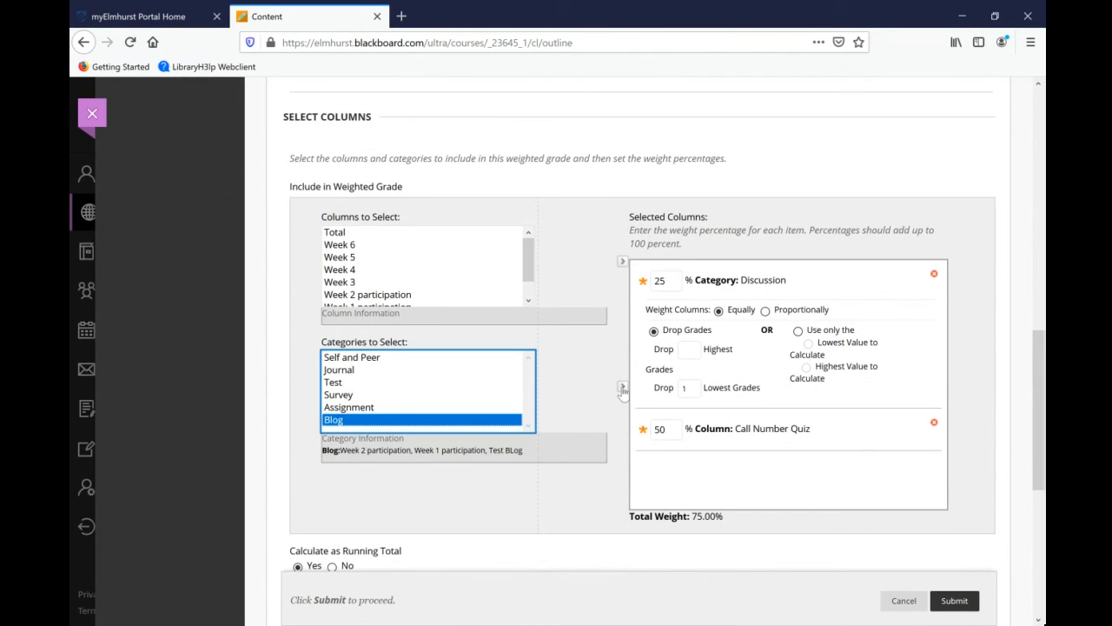
click(622, 386)
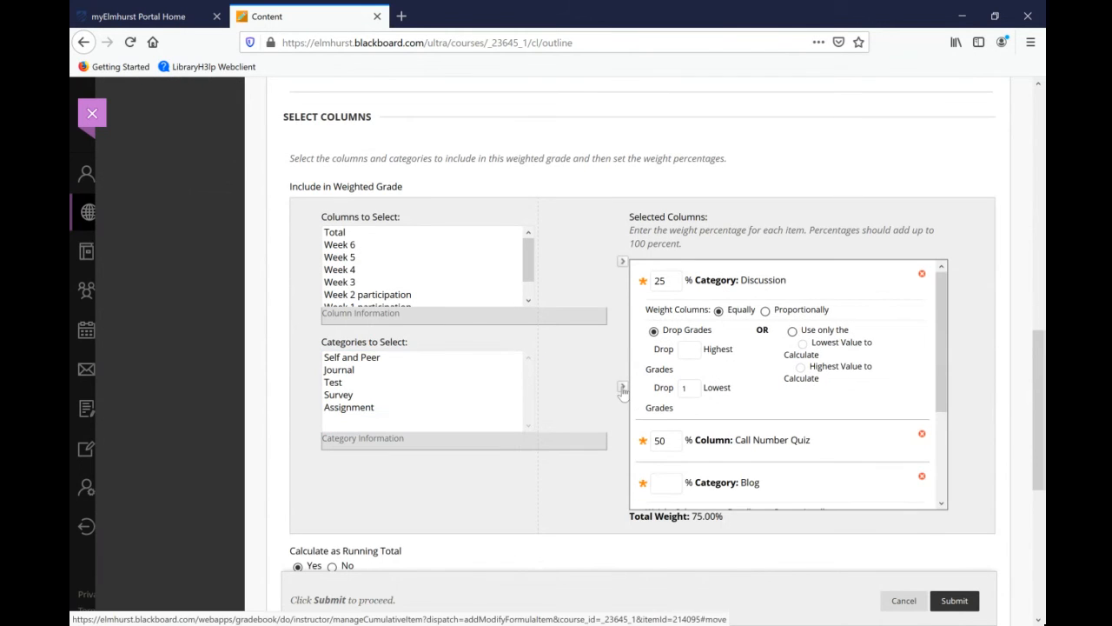
Set the Blog category's weight to 25 percent and submit the weighted column.
click(667, 481)
text(25)
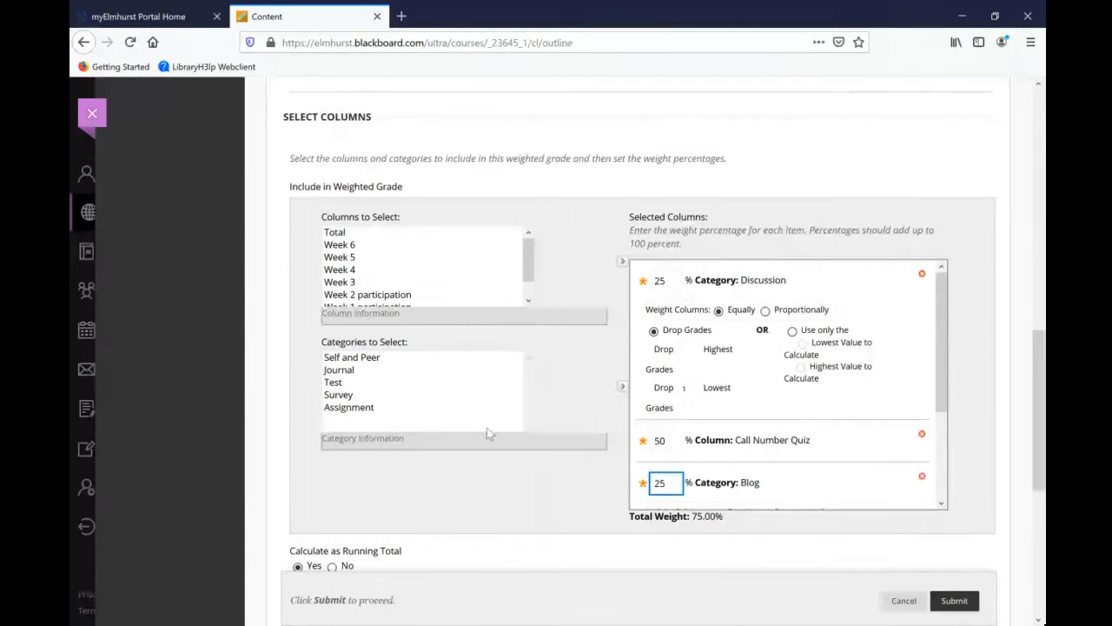
click(833, 499)
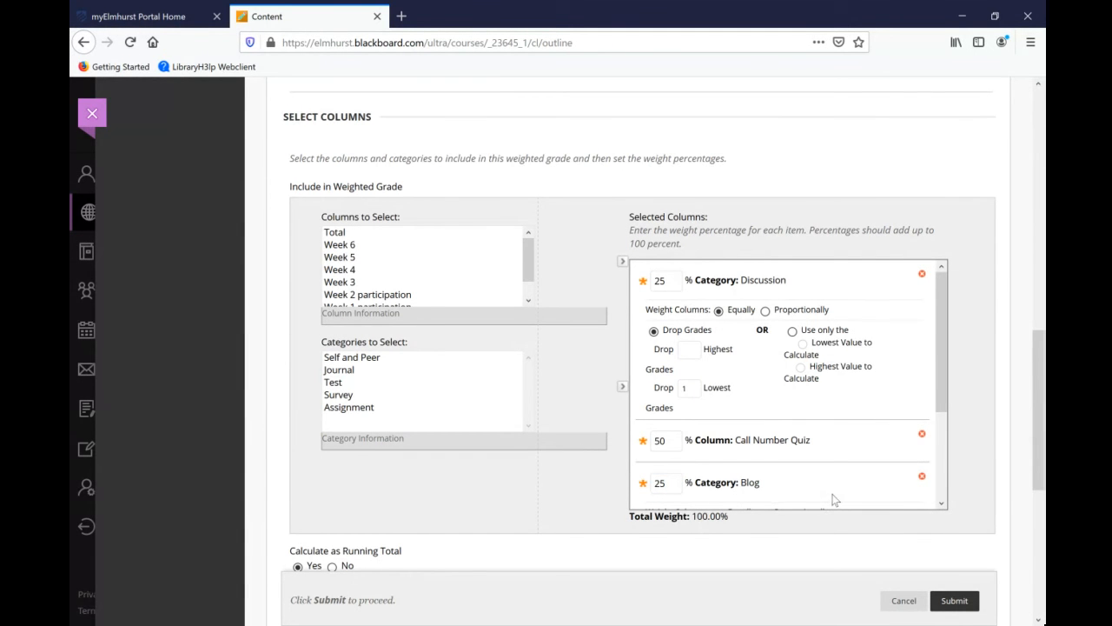
click(954, 600)
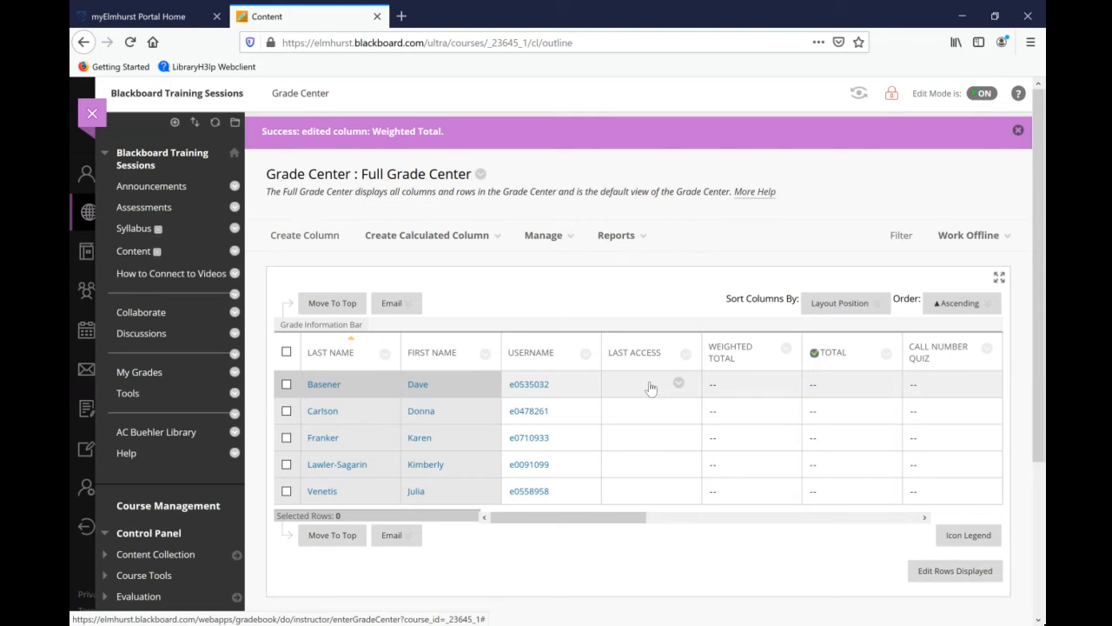
Review the Grade Center categories and their assigned columns, and return to the Full Grade Center.
mouse_move(551, 243)
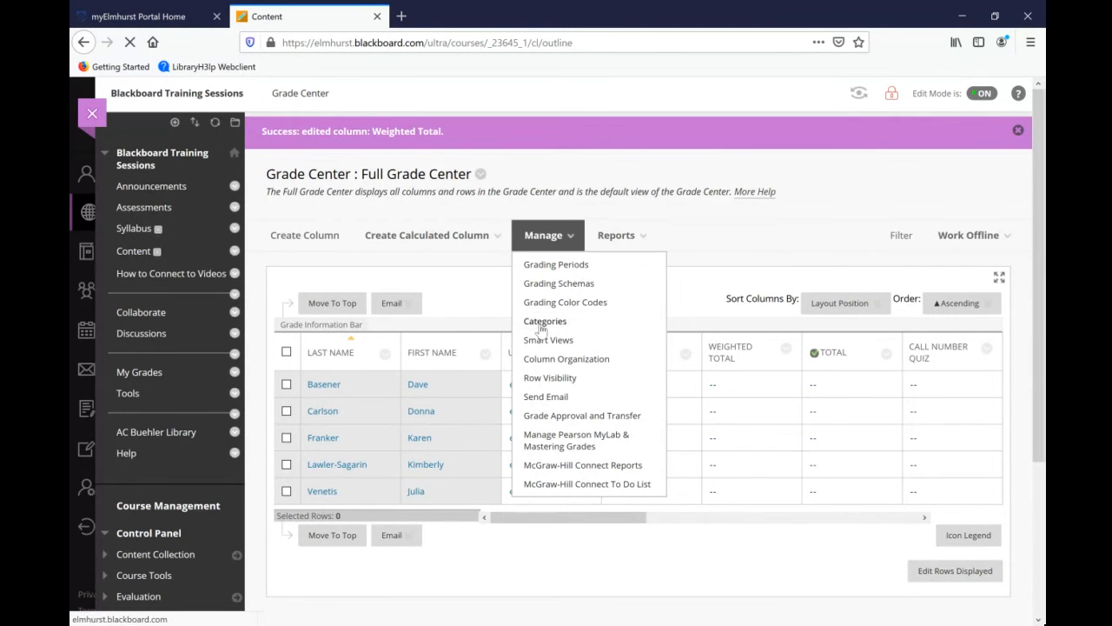
click(541, 324)
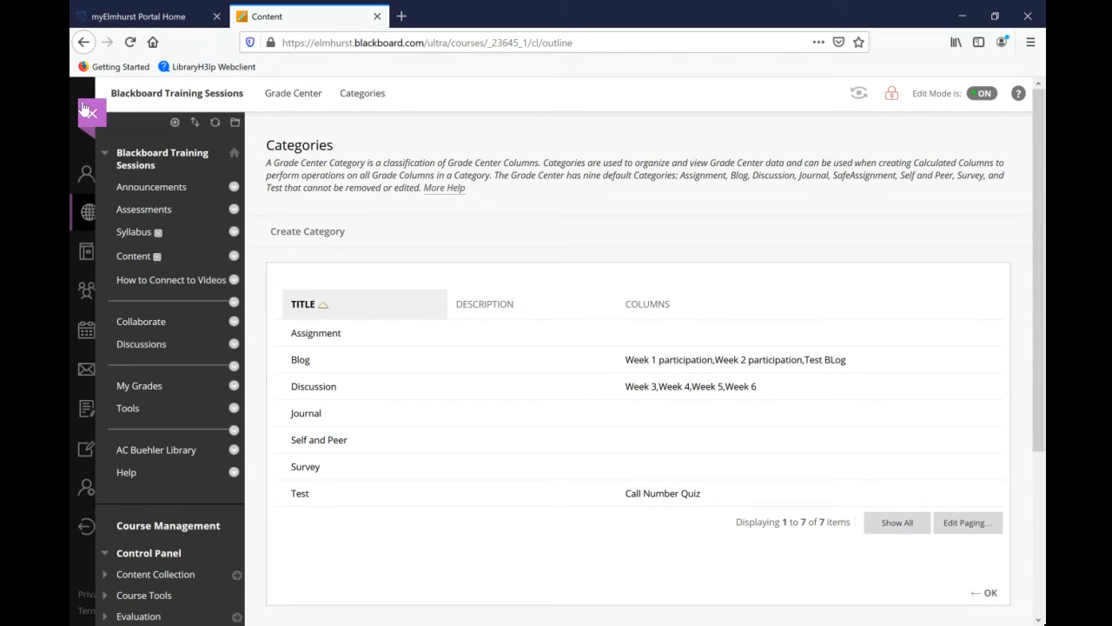
click(986, 594)
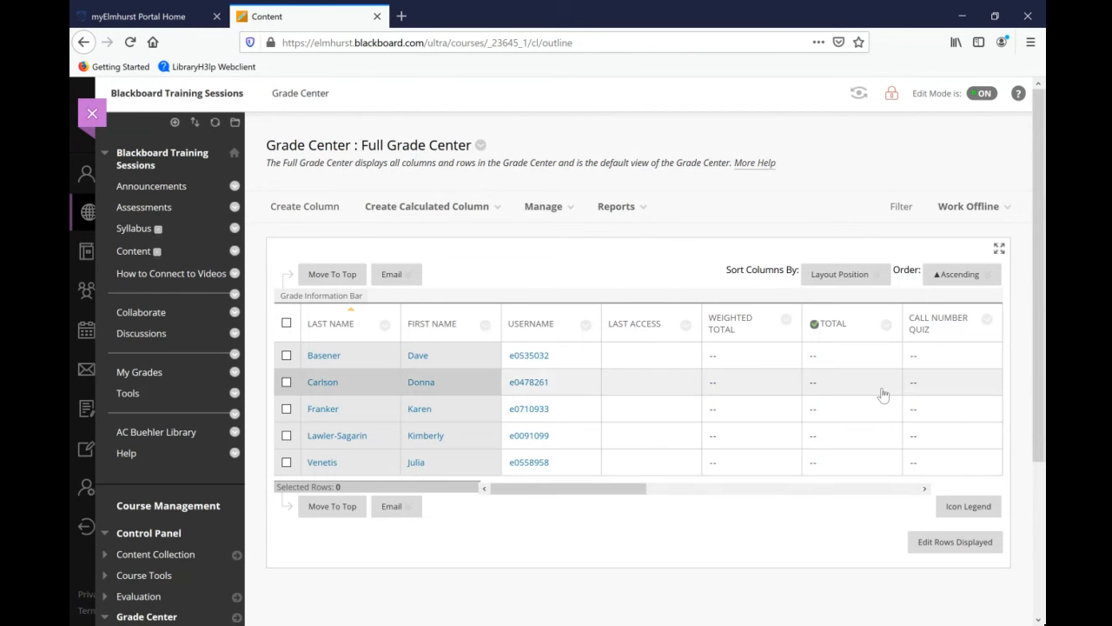
Create a Grade Center category named "Reflection Assignments".
click(533, 209)
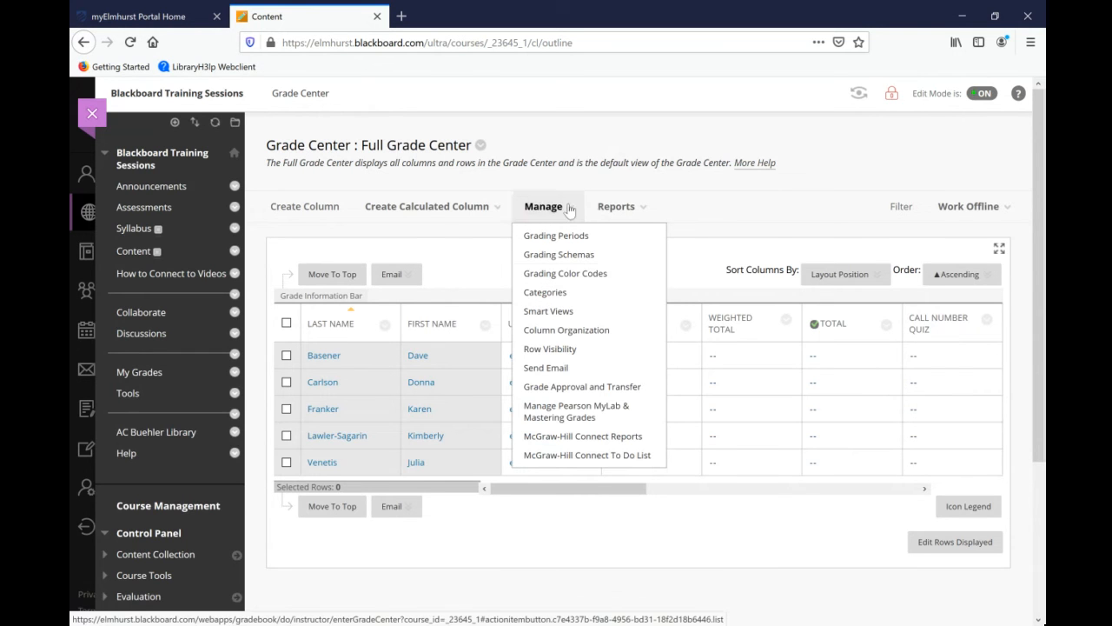
click(540, 296)
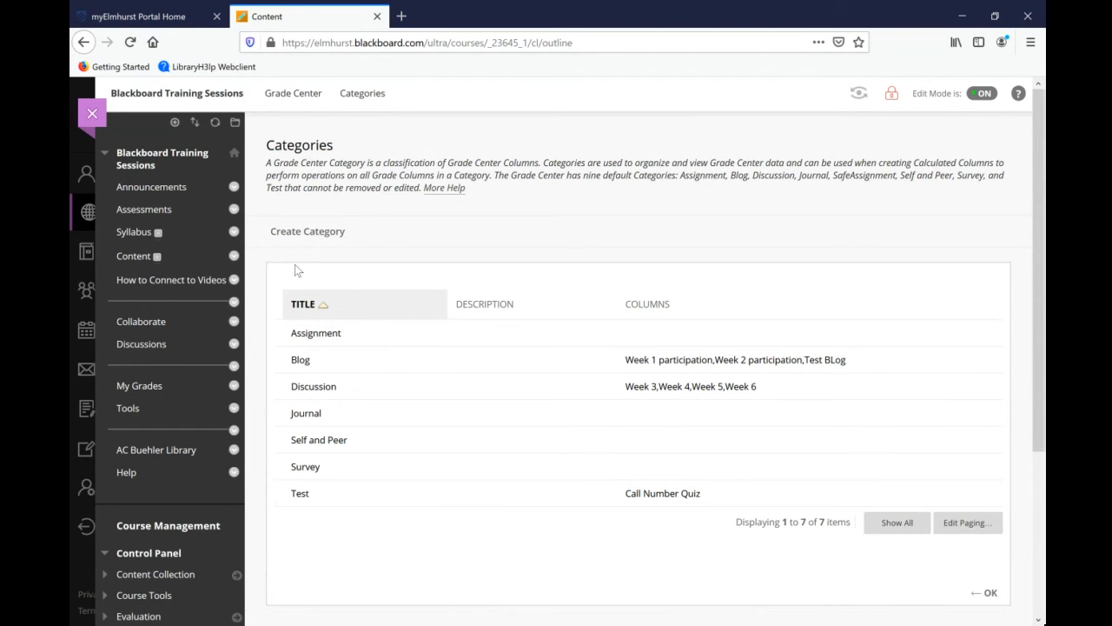
click(308, 231)
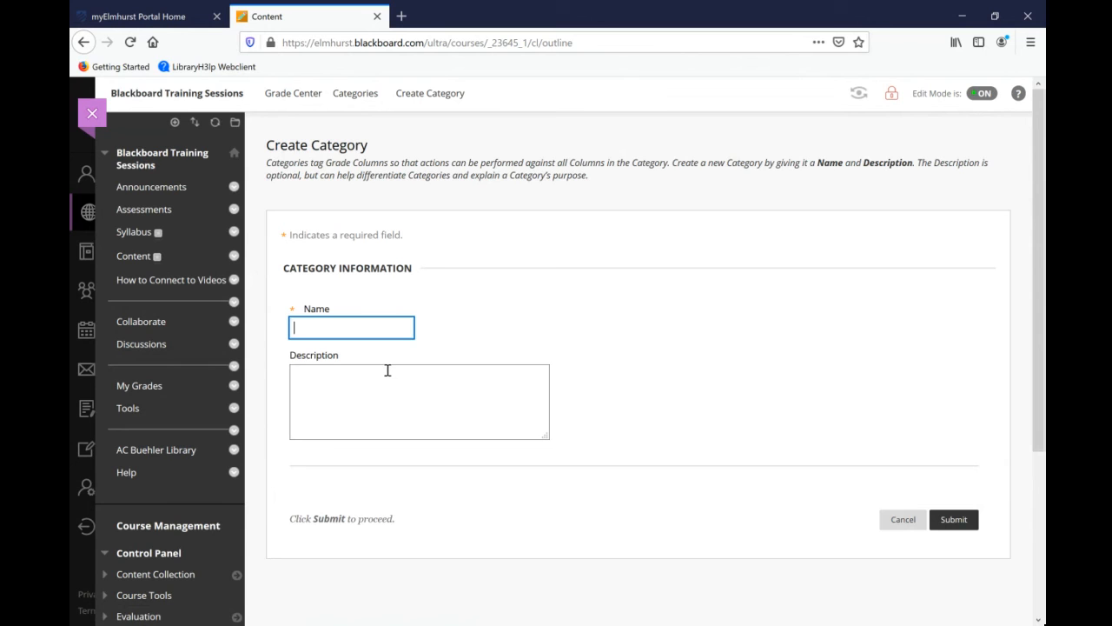
text(Reflection Assignments)
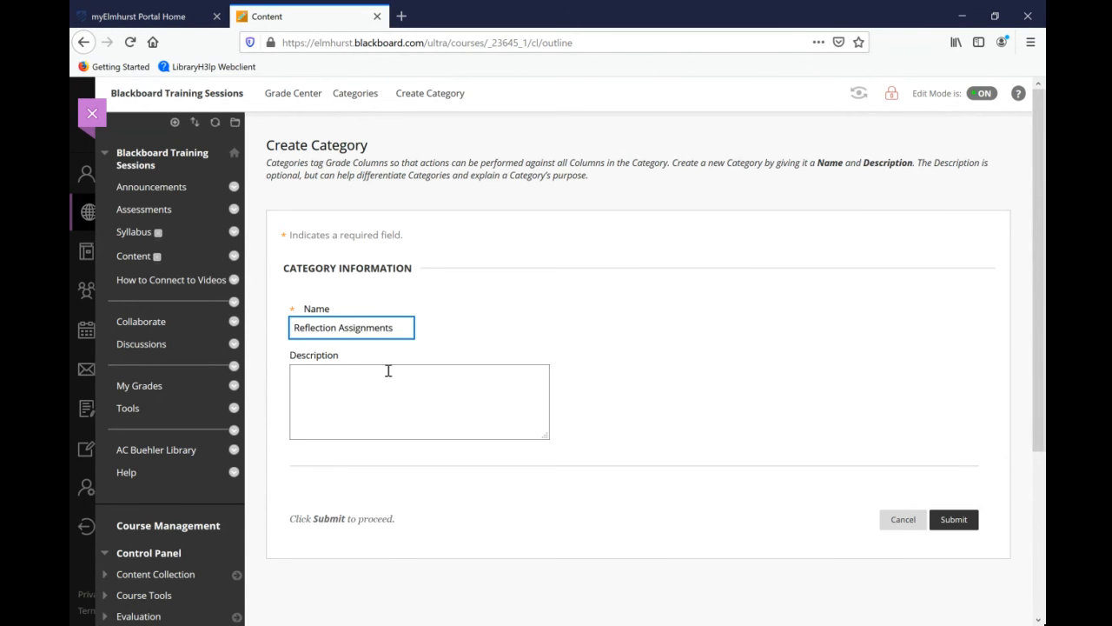
click(954, 522)
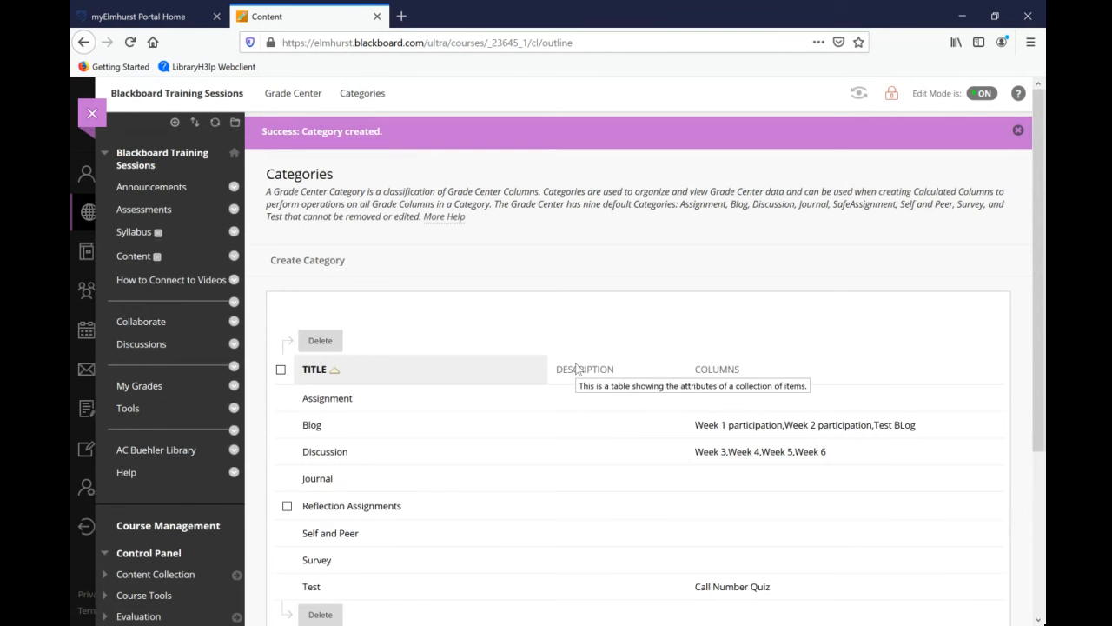
Select the Reflection Assignments category and examine the edit and delete options available for it.
scroll(576, 369, down, 2)
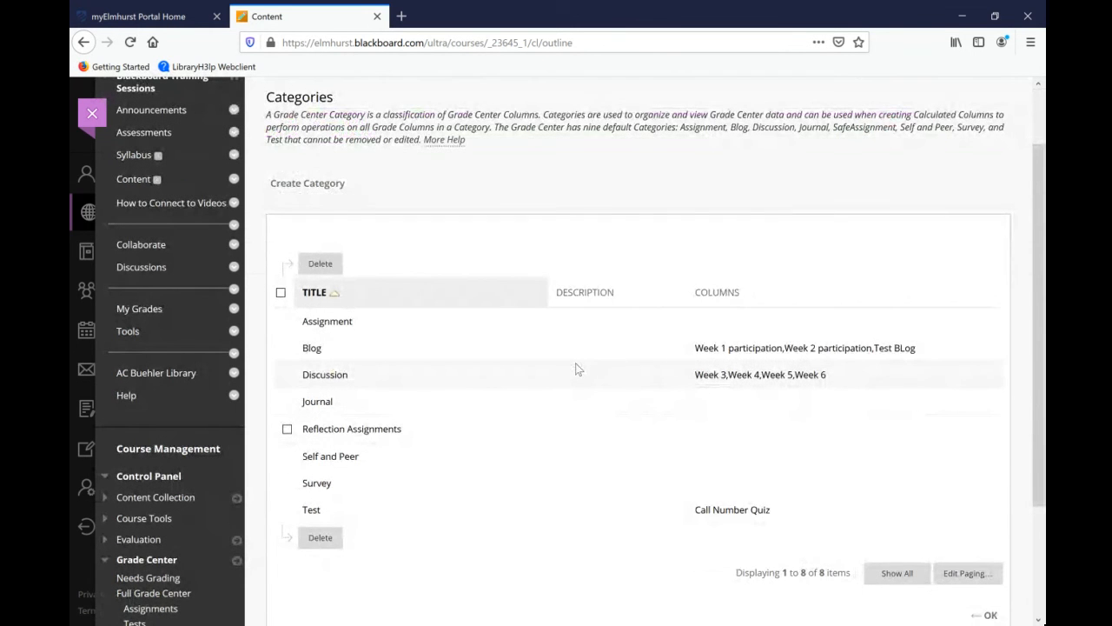
click(287, 430)
click(409, 430)
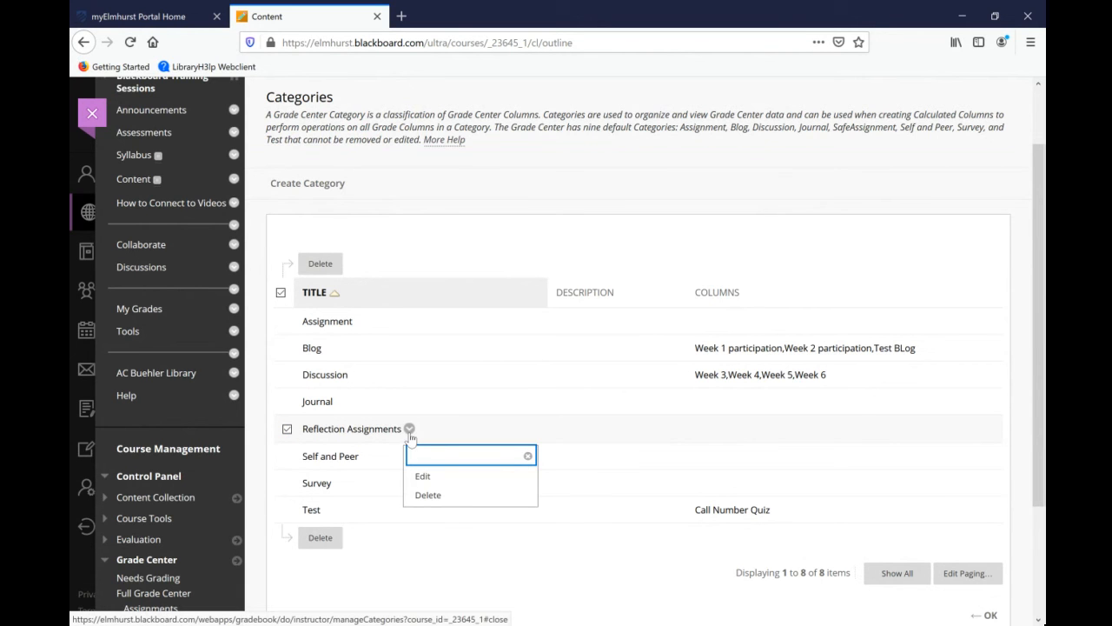
click(397, 453)
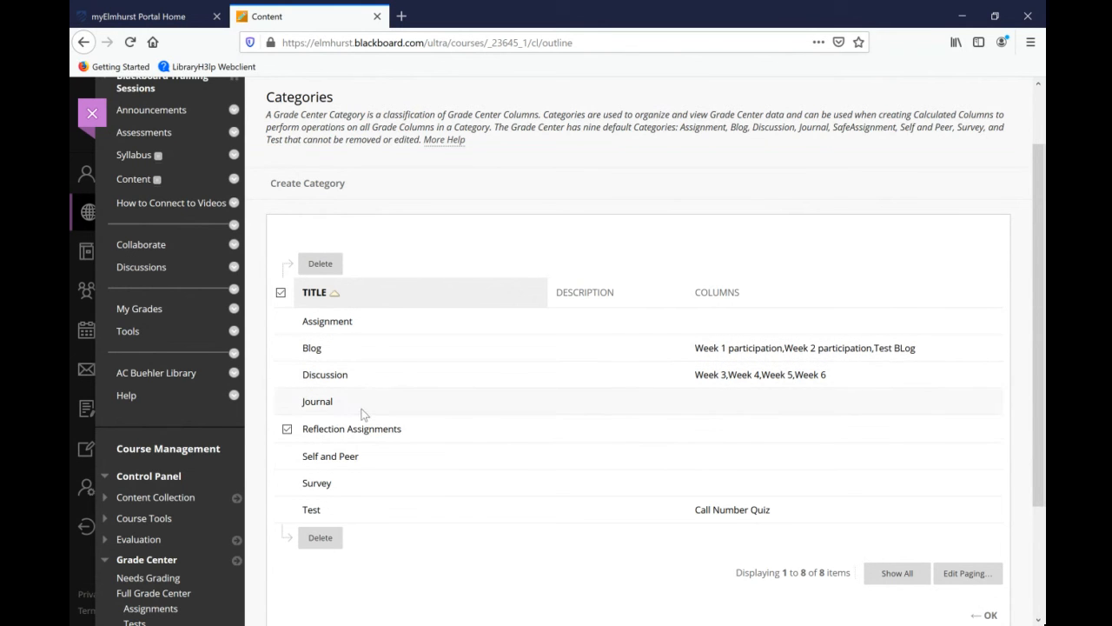
mouse_move(332, 425)
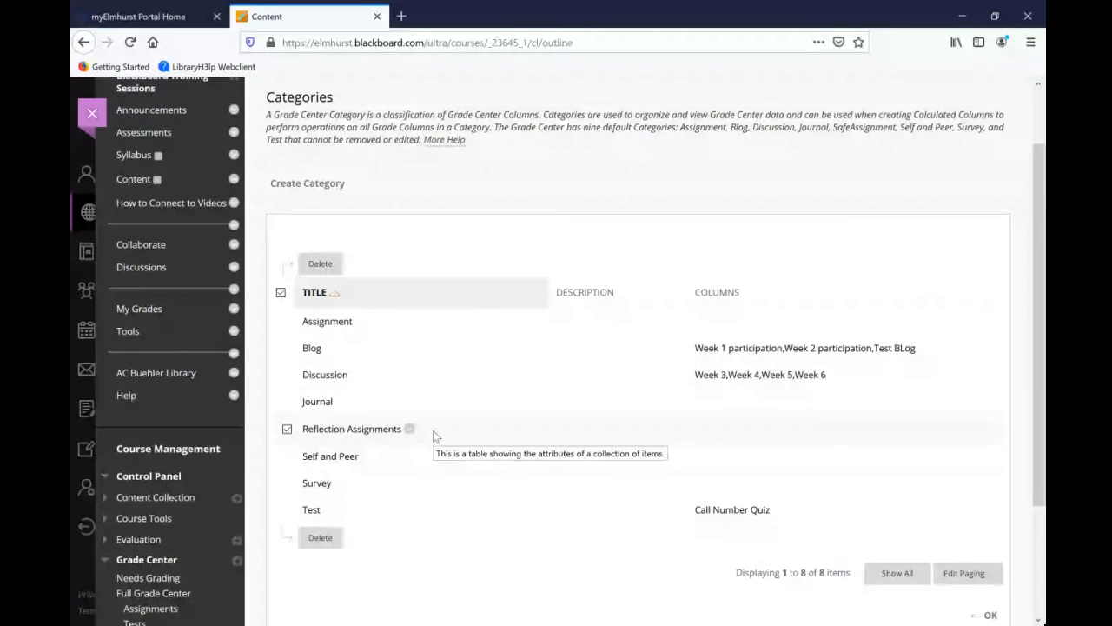
scroll(432, 436, down, 2)
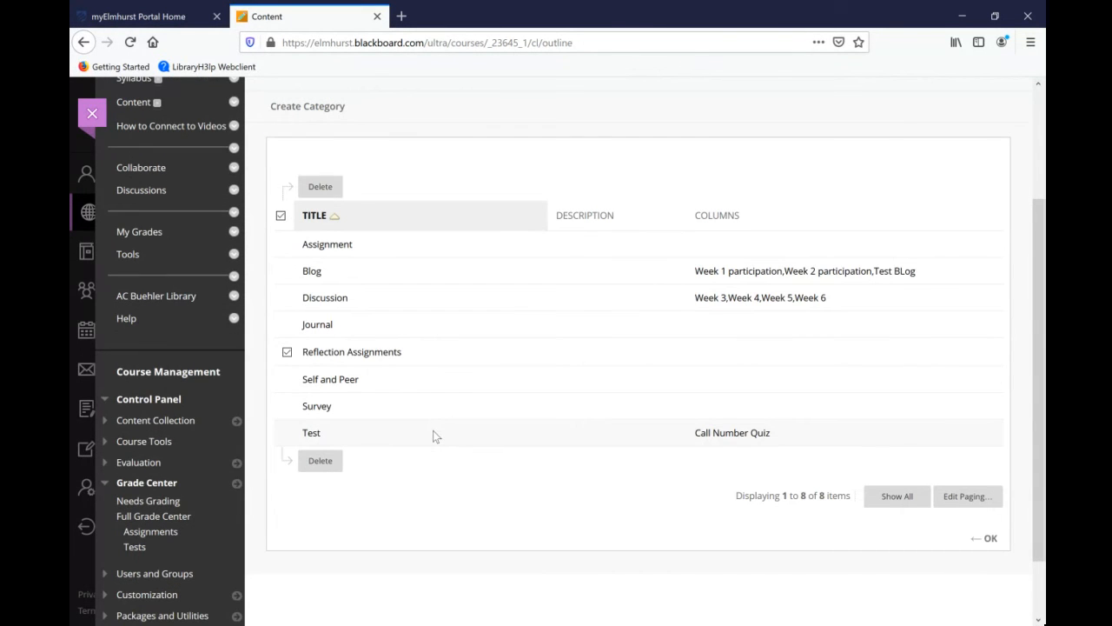
scroll(433, 436, up, 2)
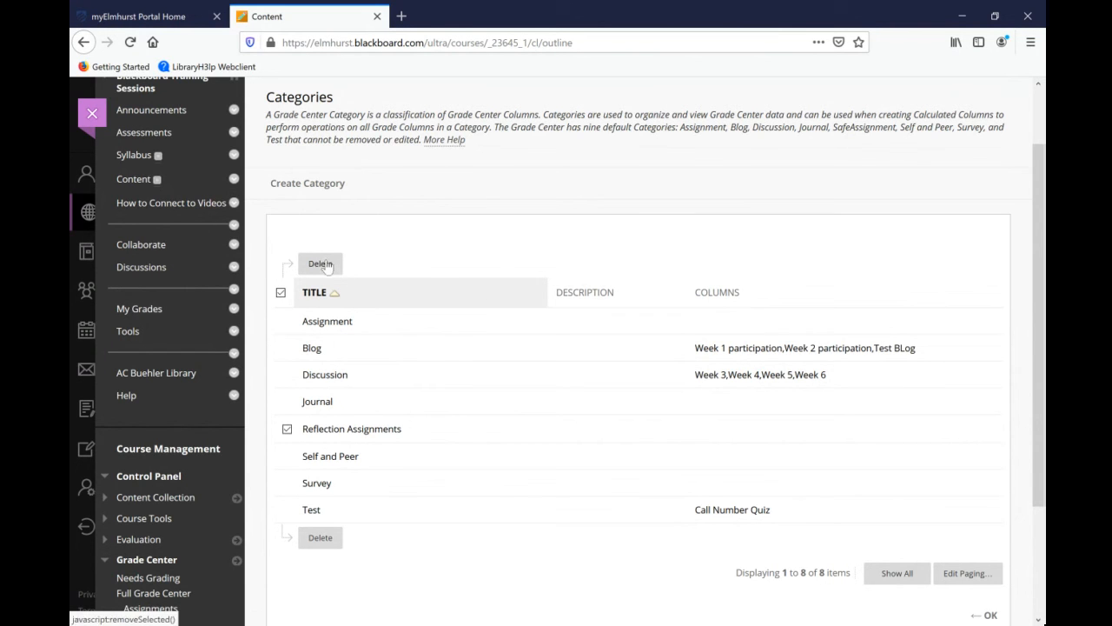
Create another category named "Participation" and return to the Full Grade Center.
click(301, 180)
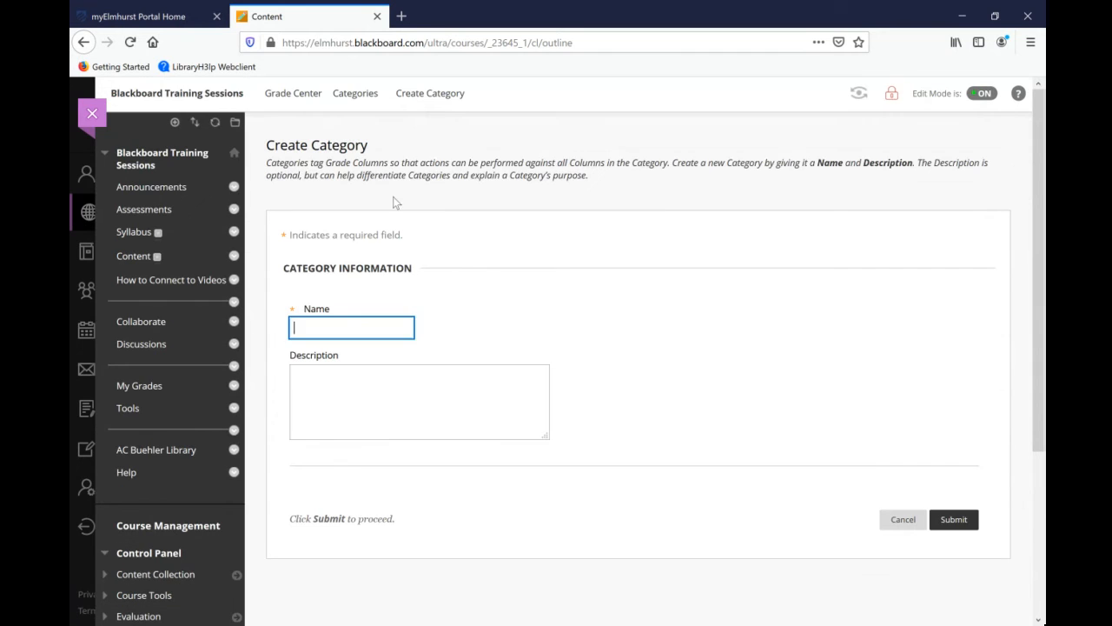
click(387, 329)
text(Particip)
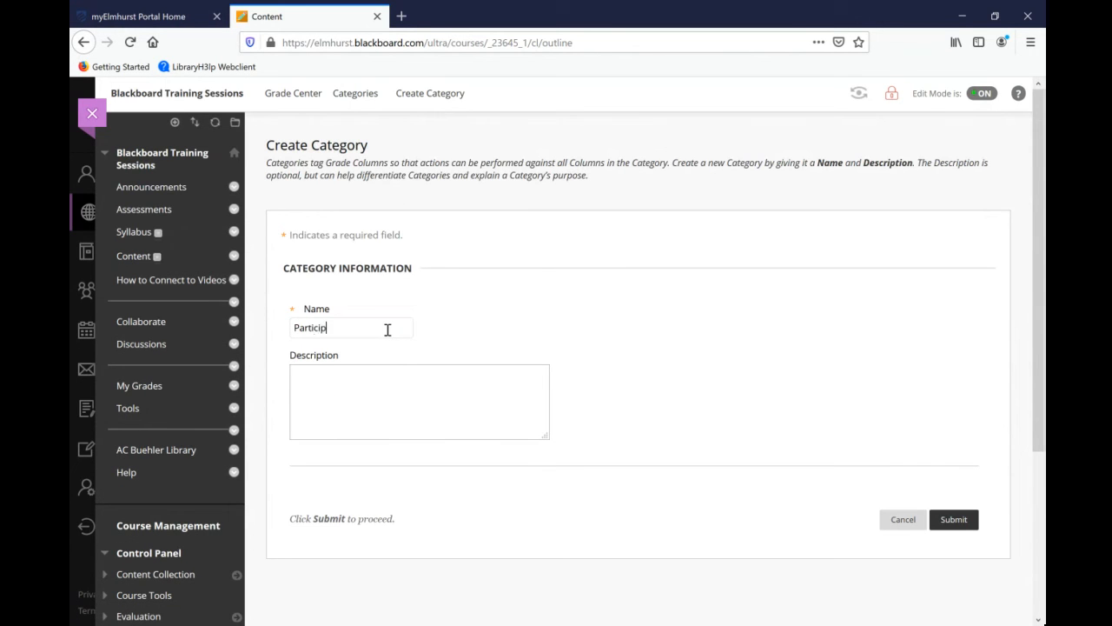
text(ation)
click(953, 518)
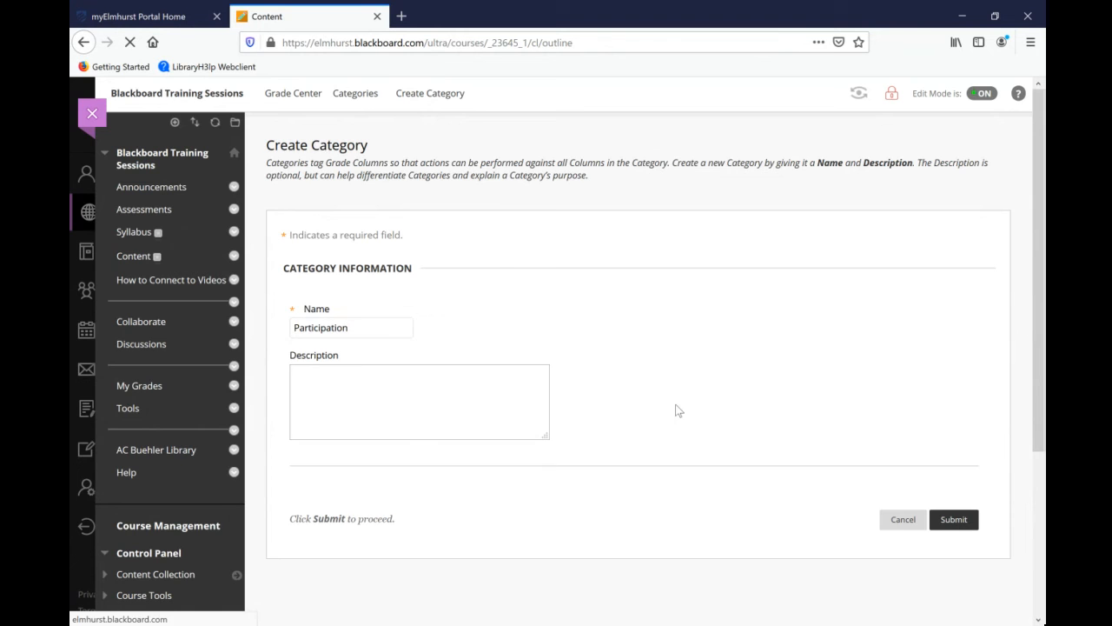
scroll(667, 379, down, 3)
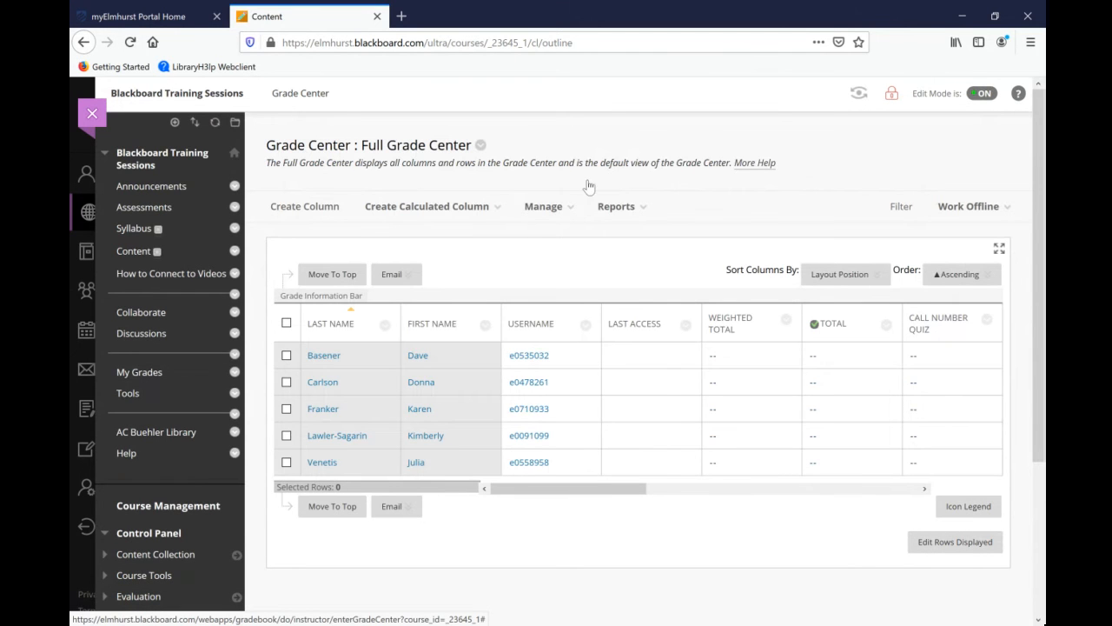
In the Grade Center's column organization, assign the Week 1 participation and Week 2 participation columns to the Participation category.
click(538, 214)
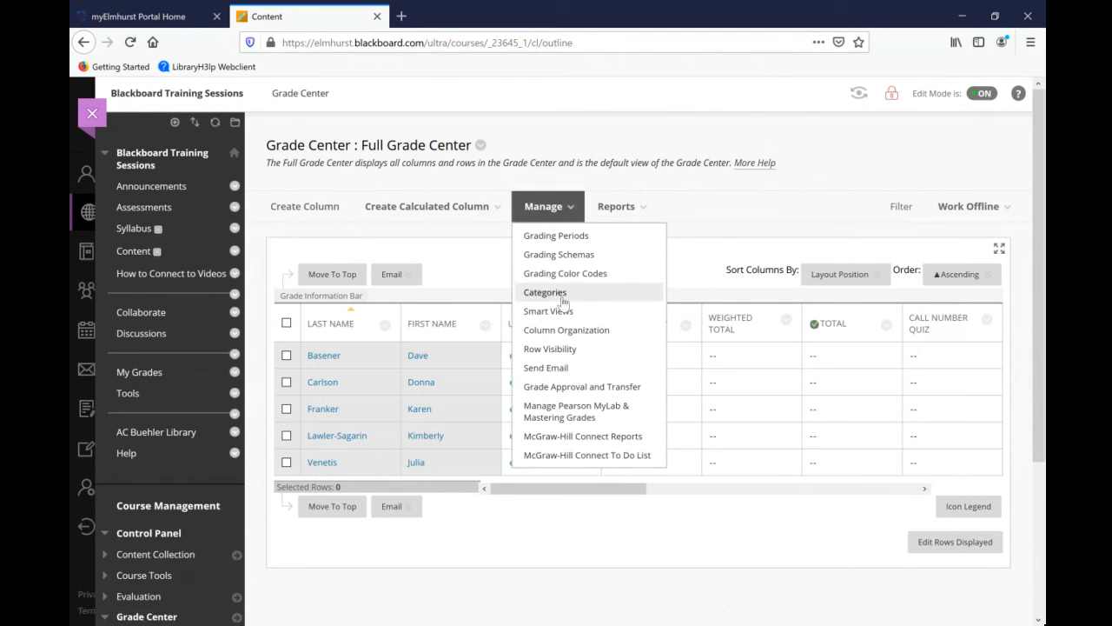
click(570, 331)
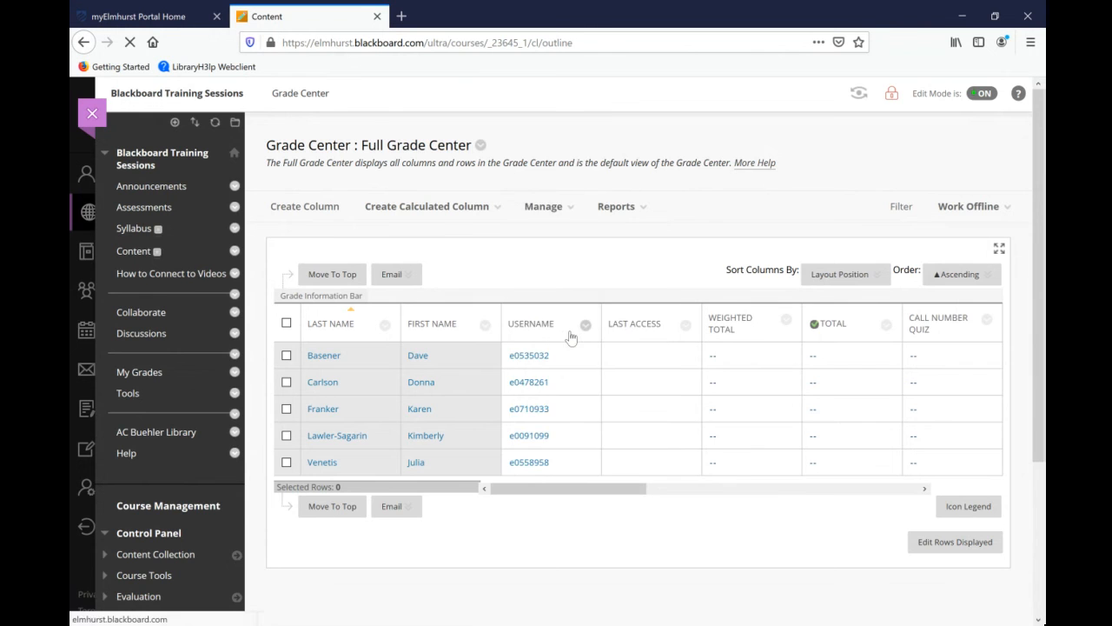
scroll(565, 336, down, 5)
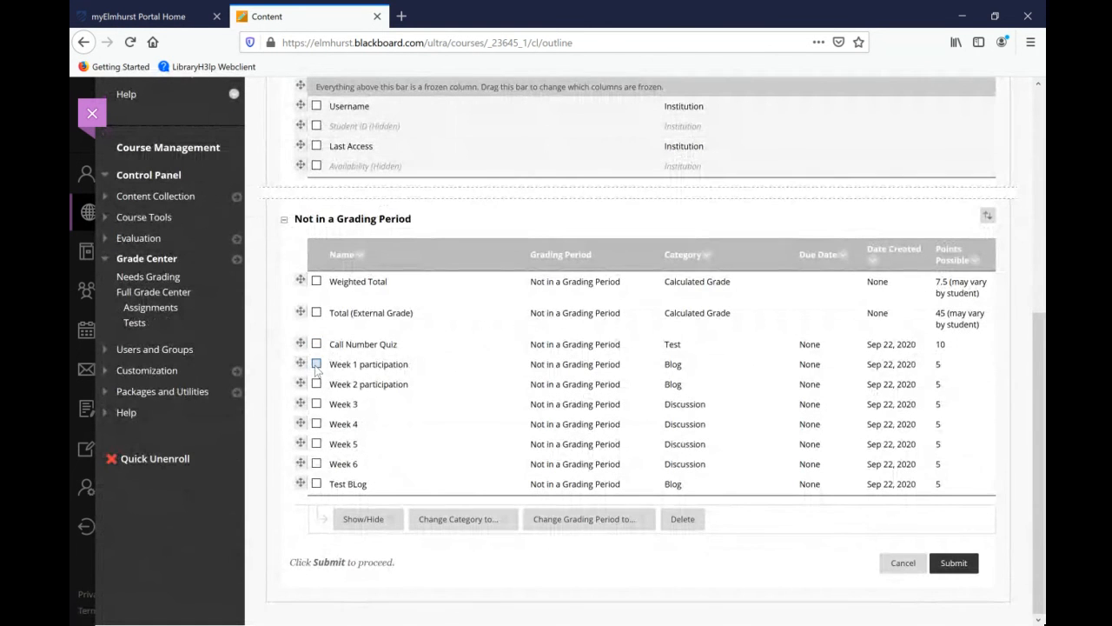
click(316, 363)
click(316, 383)
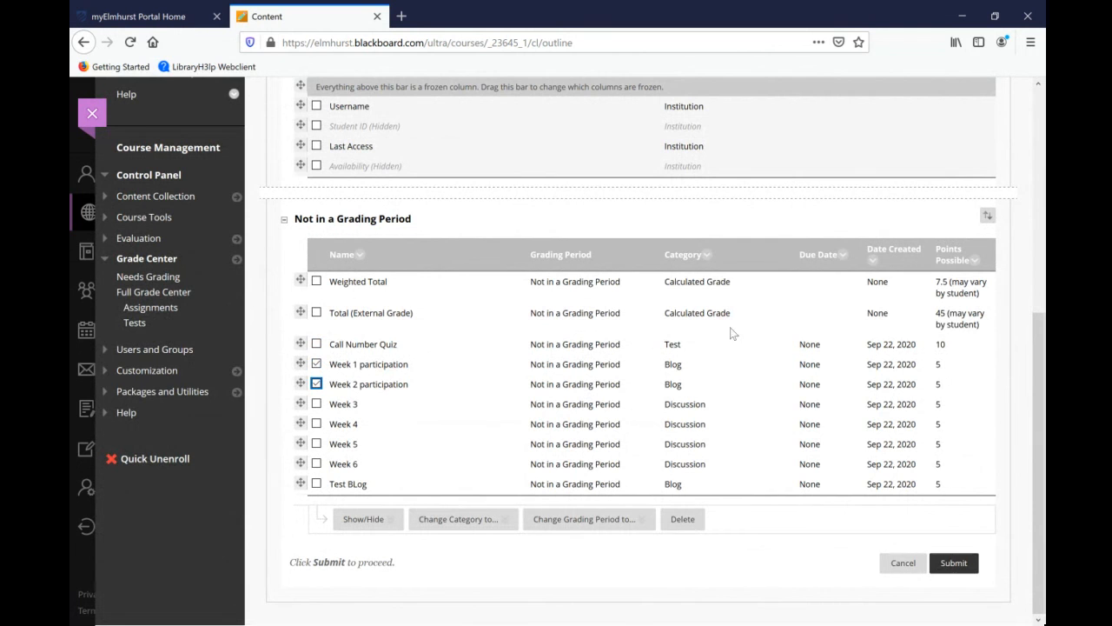
click(485, 519)
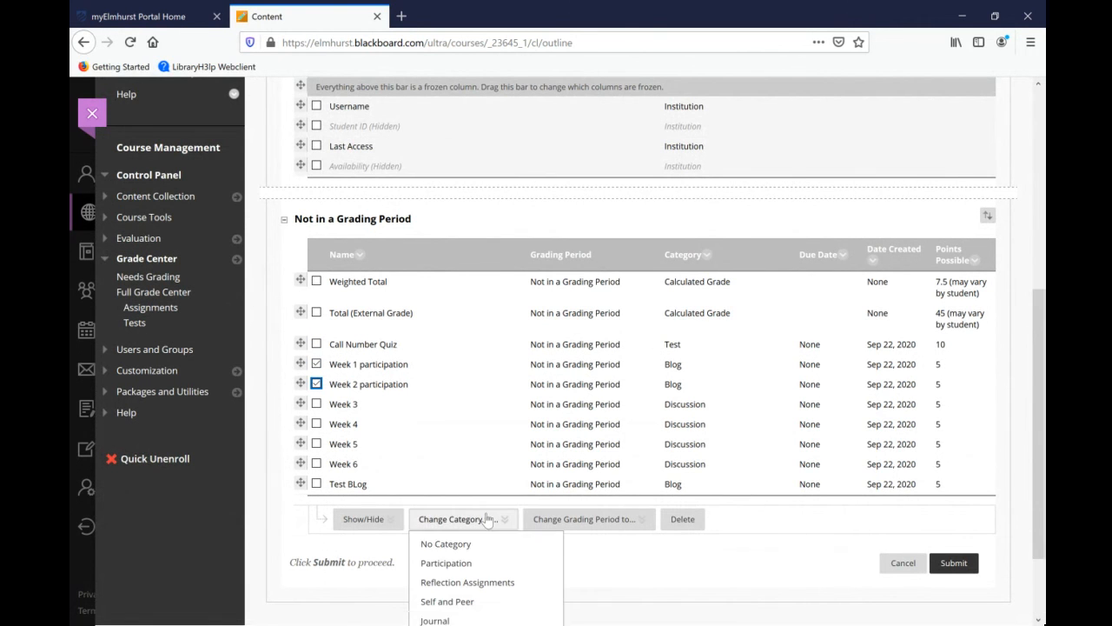
click(459, 562)
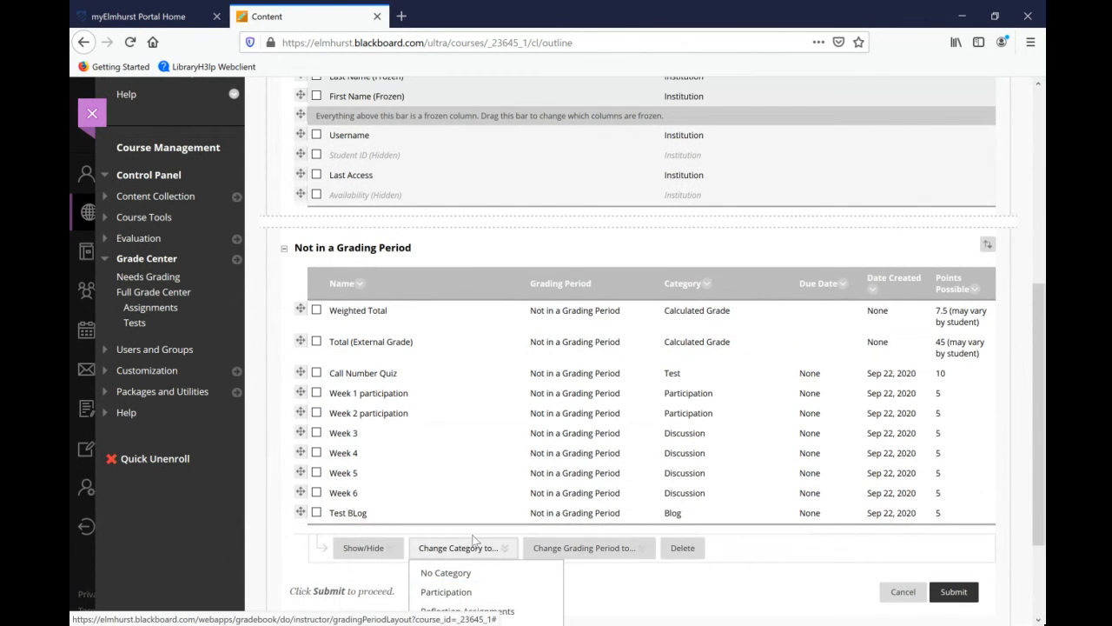
Assign the Week 3, Week 4, Week 5 and Week 6 columns to the Reflection Assignments category and submit the column organization.
click(317, 432)
click(317, 452)
click(316, 472)
click(317, 493)
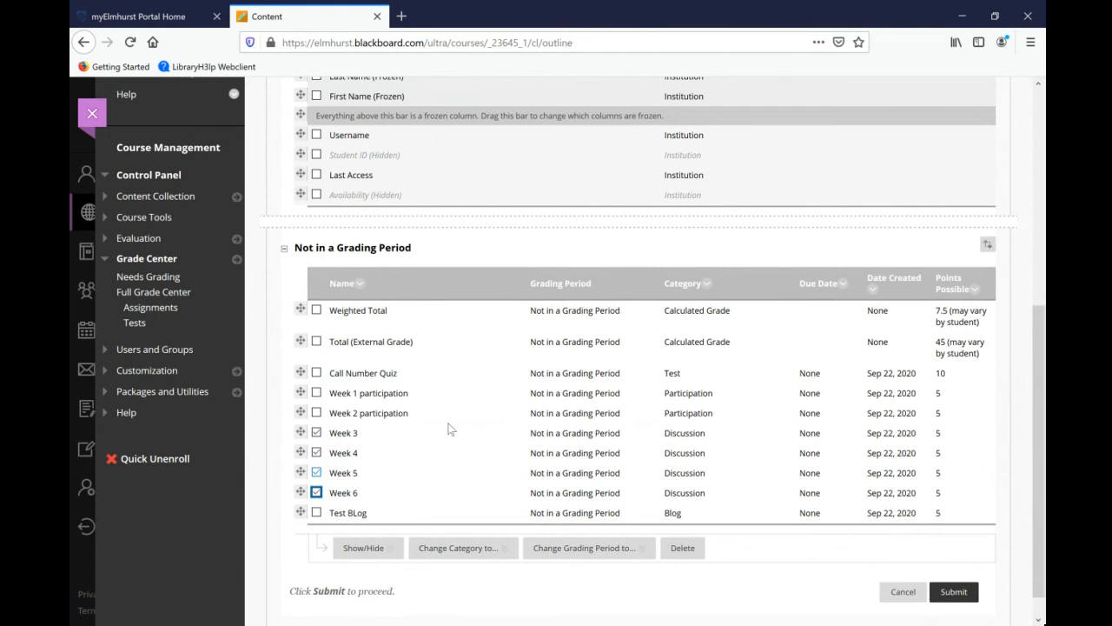
click(499, 547)
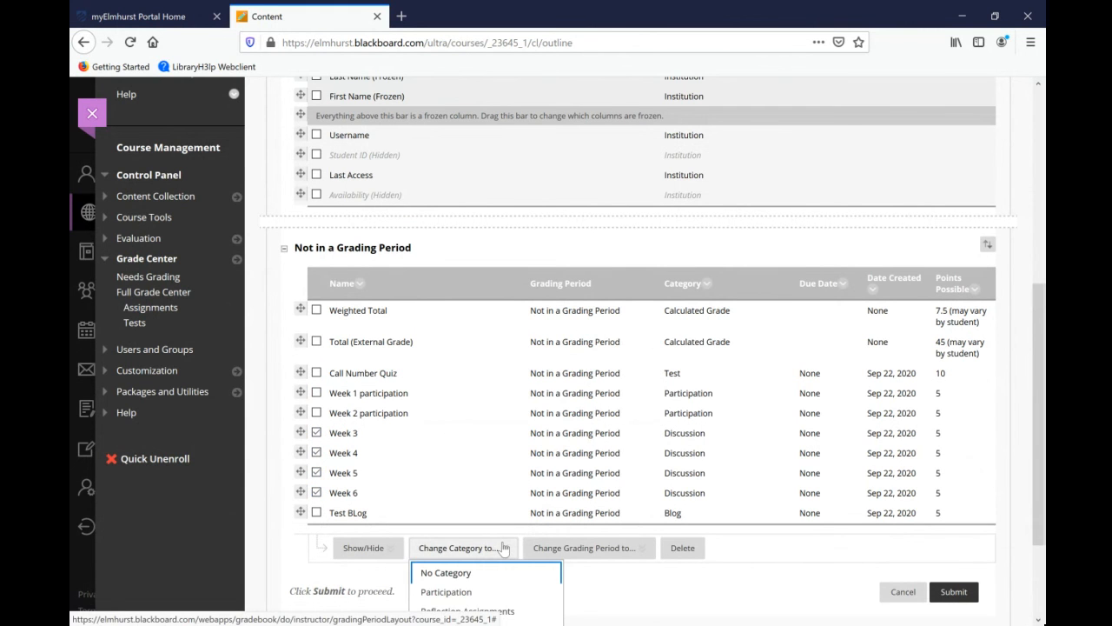
scroll(504, 544, down, 1)
click(499, 535)
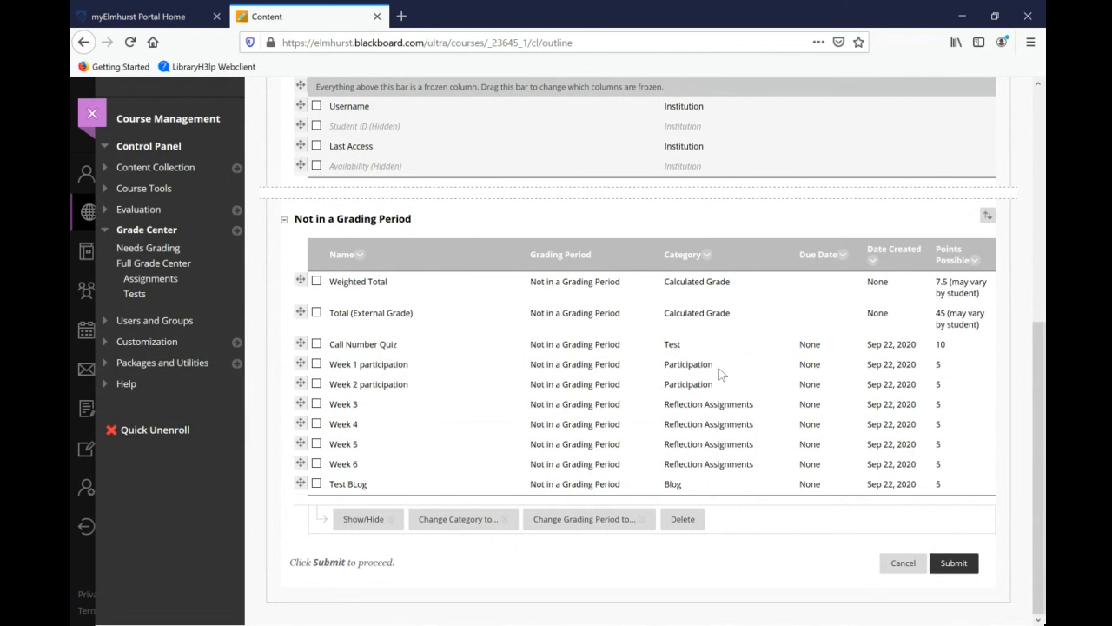
click(963, 563)
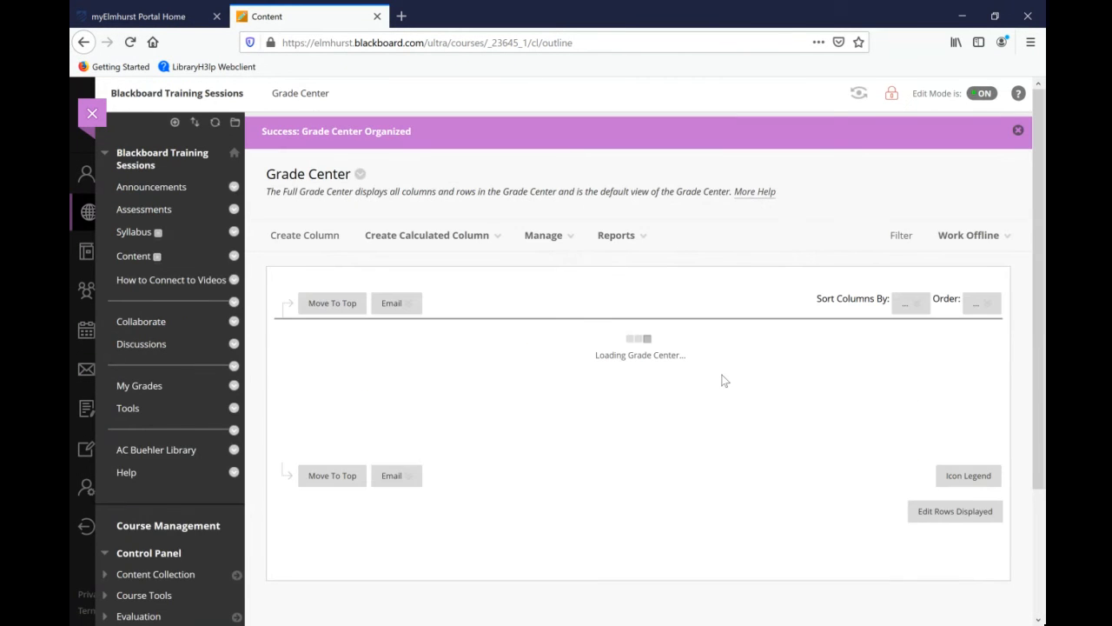
Edit the Weighted Total column and set the weight of the Call Number Quiz column to 10%.
click(784, 349)
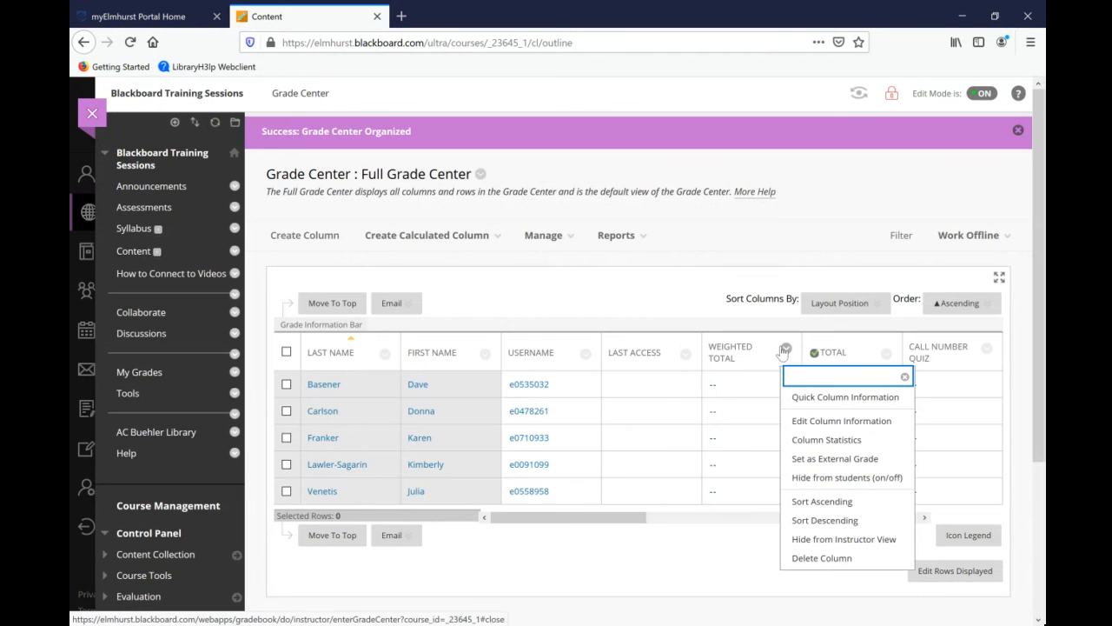
click(835, 420)
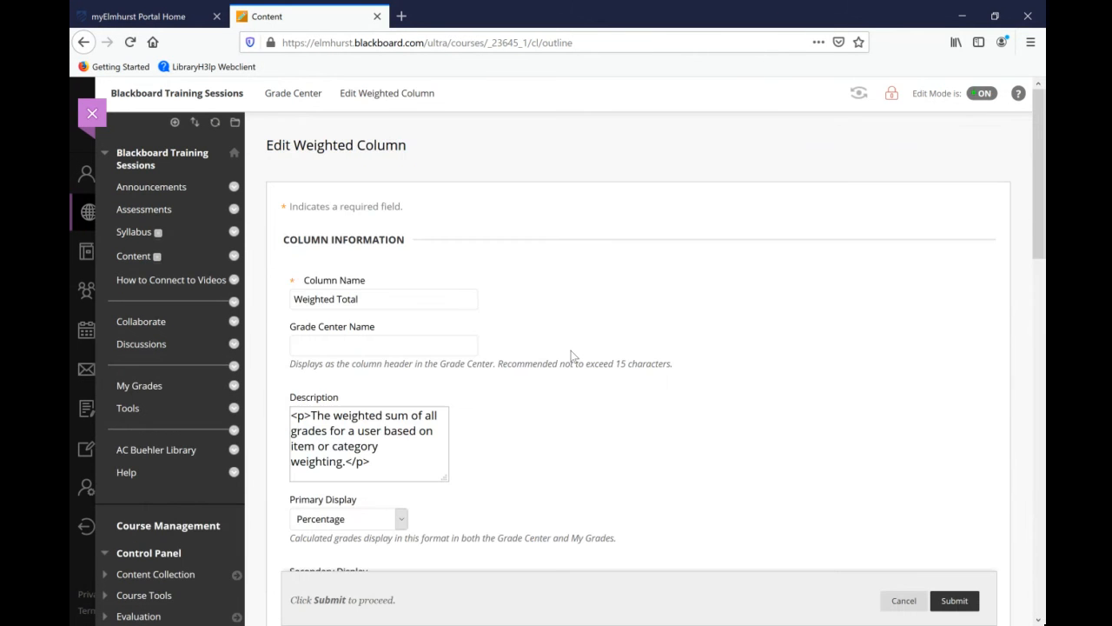
scroll(570, 356, down, 5)
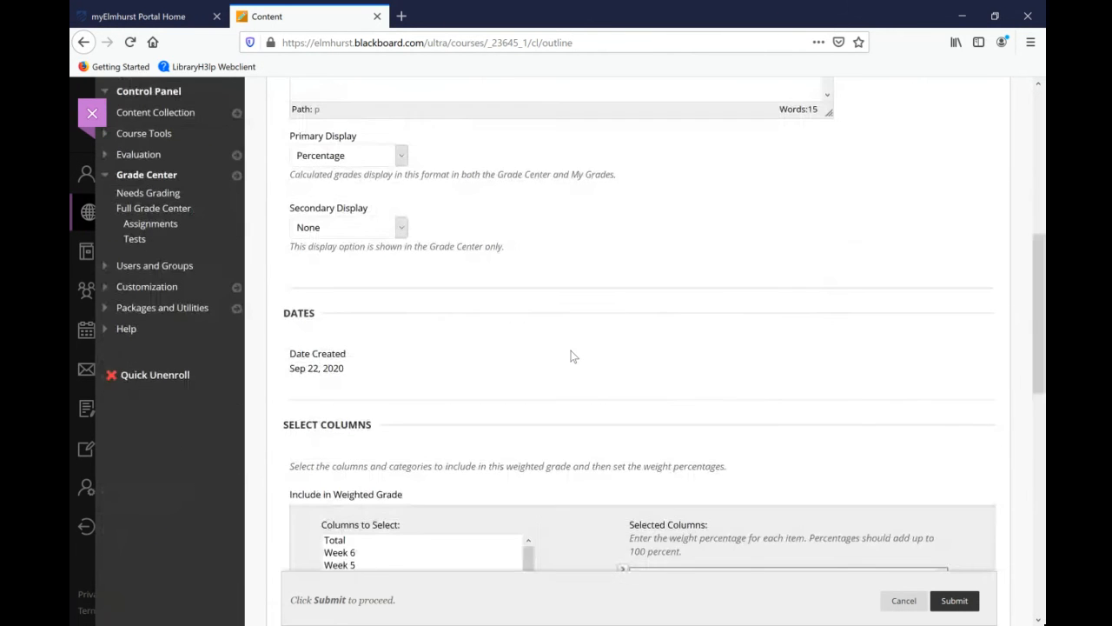
scroll(571, 356, down, 4)
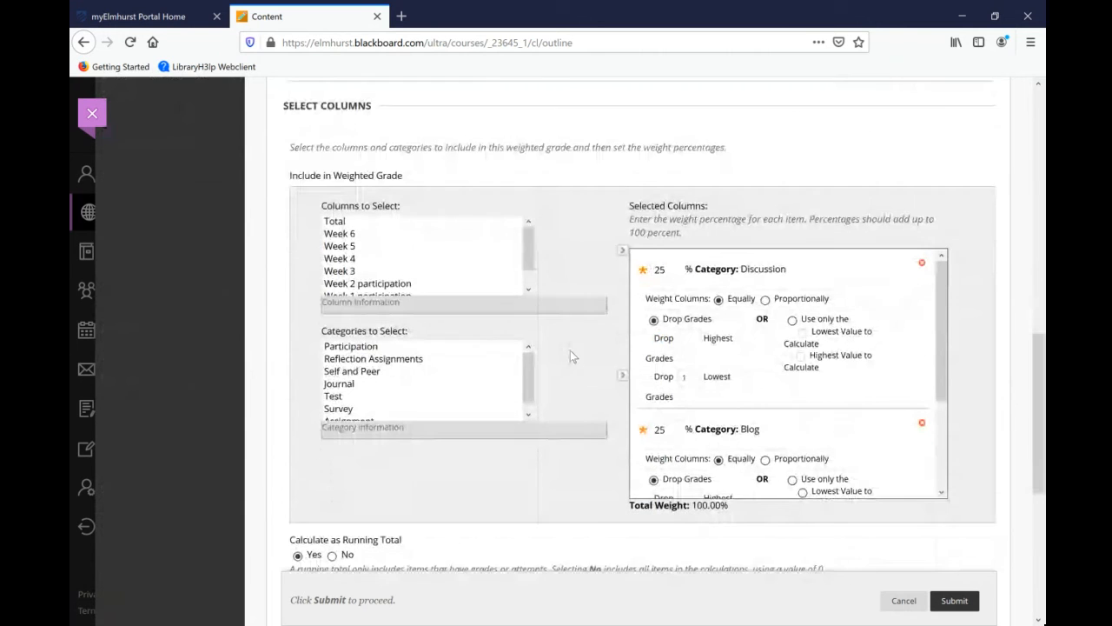
scroll(570, 350, down, 1)
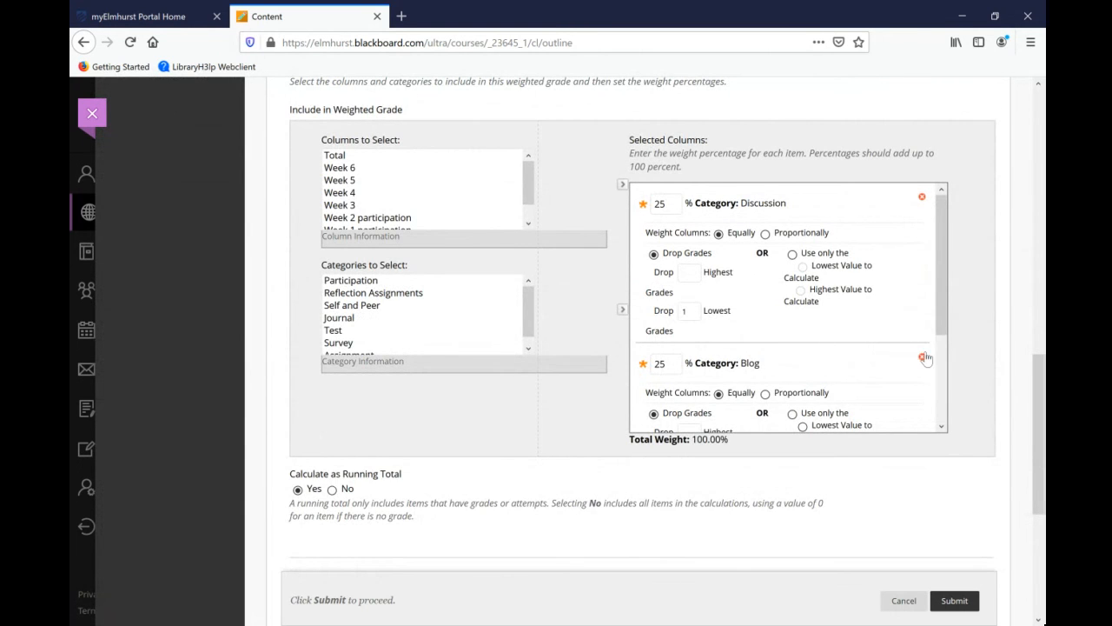
drag(940, 334, 940, 431)
drag(668, 394, 632, 388)
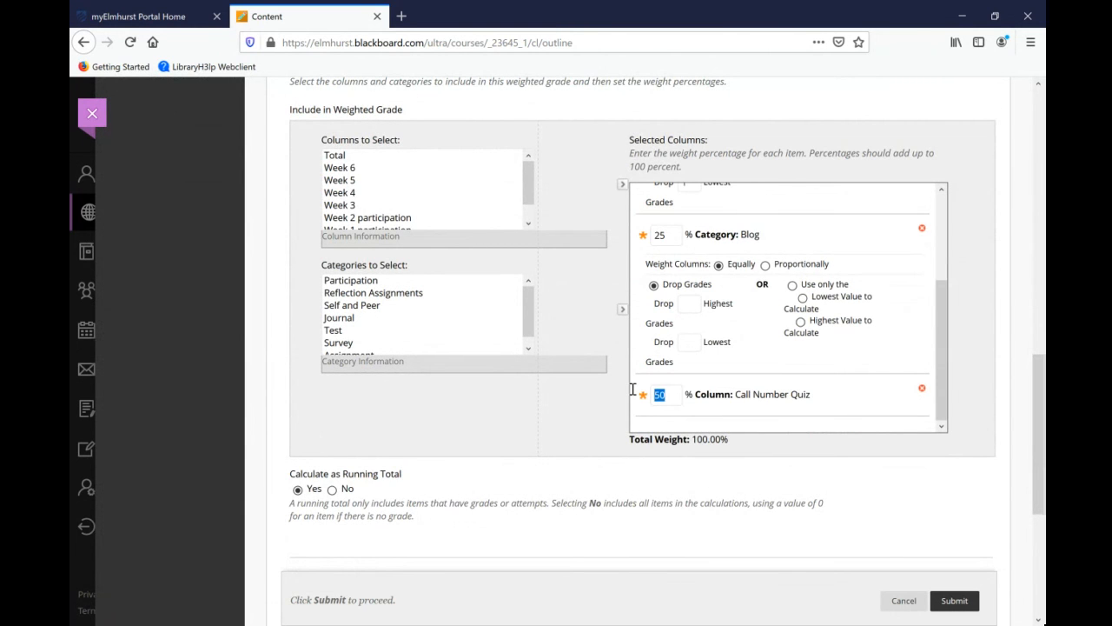
text(10)
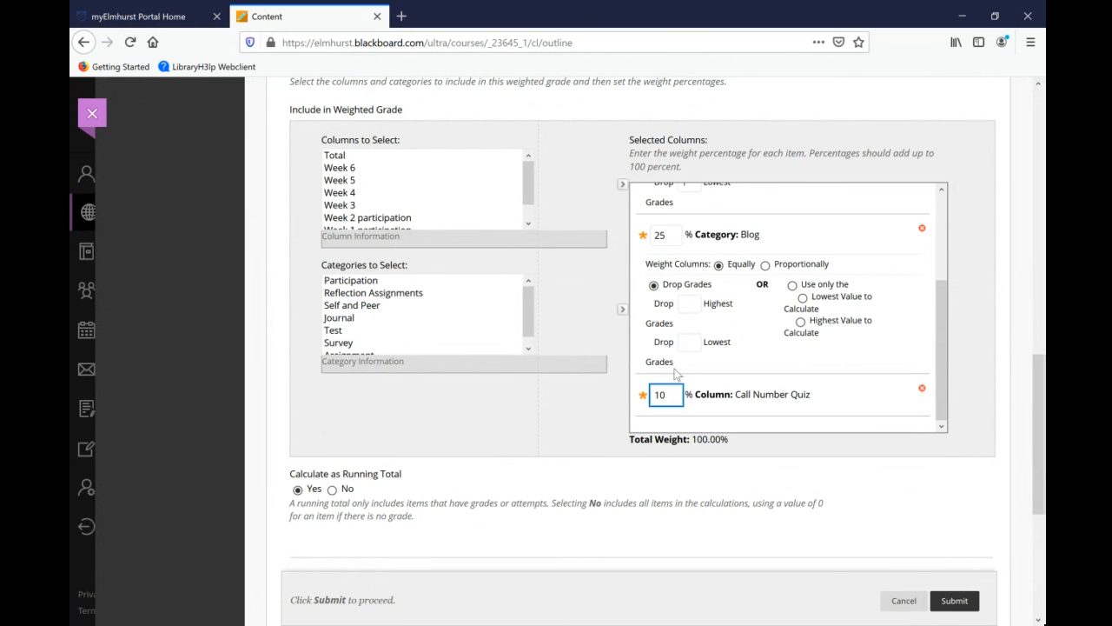
Add the Reflection Assignments category to the weighted grade with a 20% weight, dropping the 1 lowest grade.
click(372, 293)
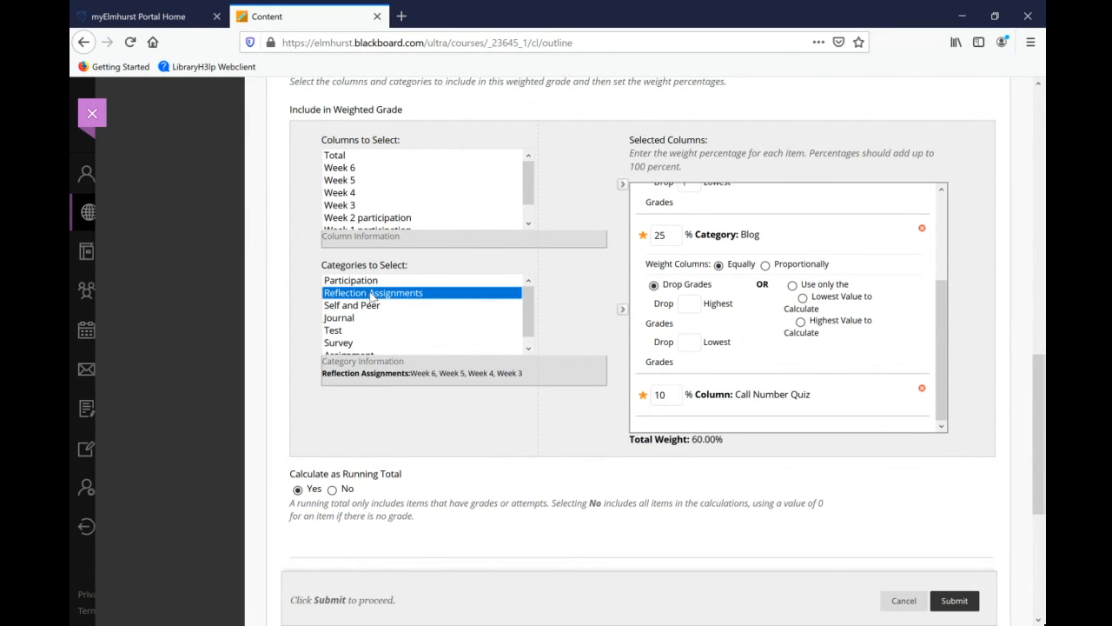
click(622, 309)
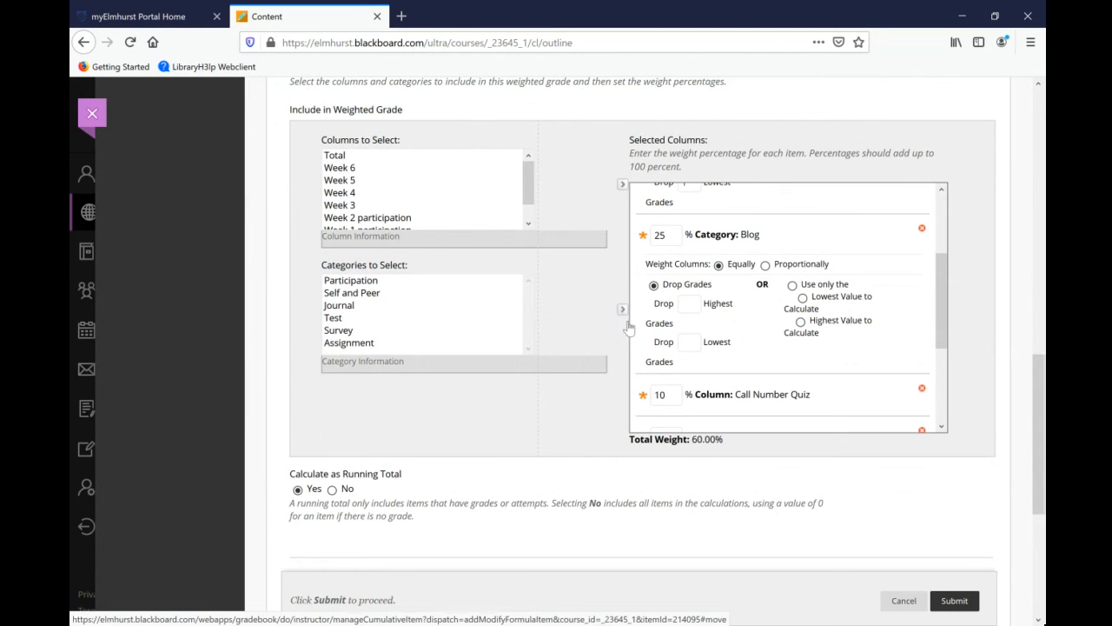
click(668, 279)
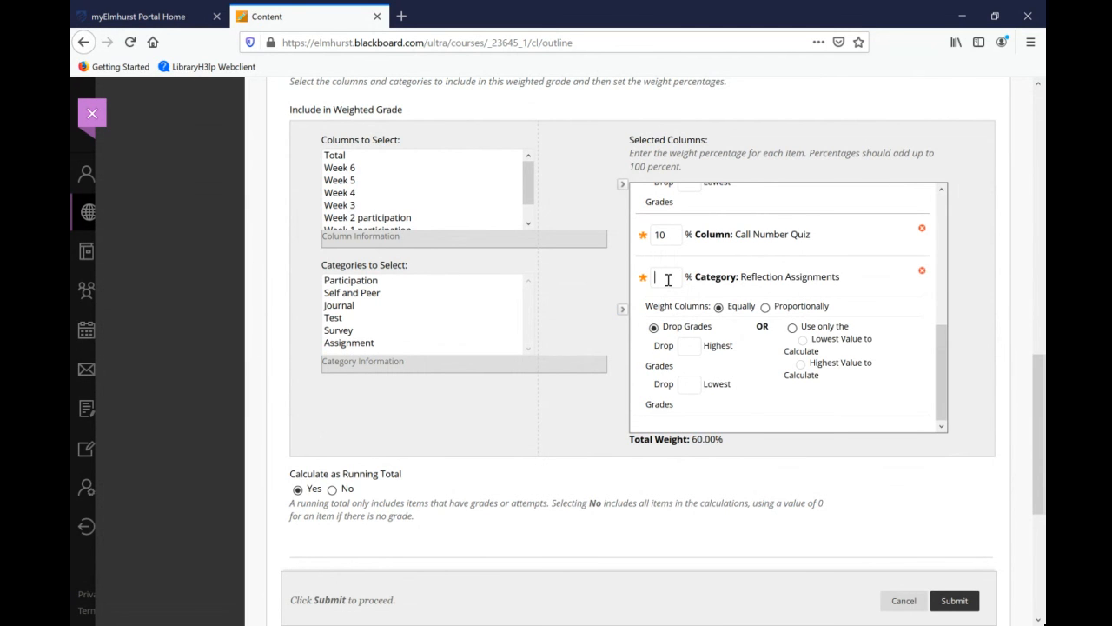
text(20)
click(686, 384)
text(1)
Add the Participation category to the weighted grade with a 20% weight and submit the Weighted Total column.
click(378, 280)
click(621, 311)
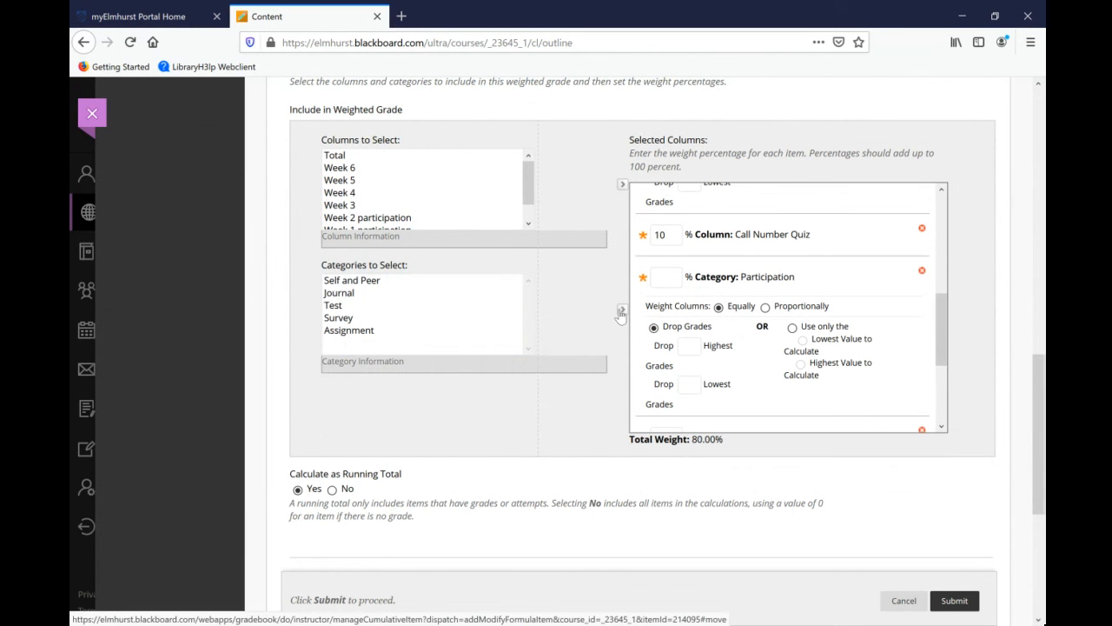
scroll(765, 391, down, 2)
scroll(706, 325, up, 5)
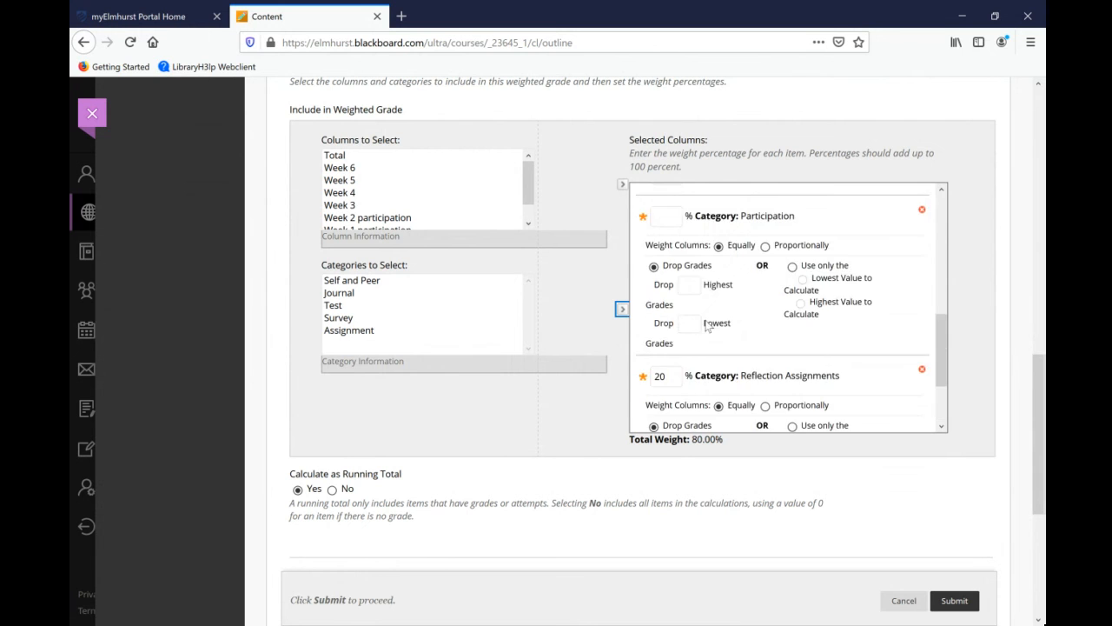
scroll(706, 325, down, 3)
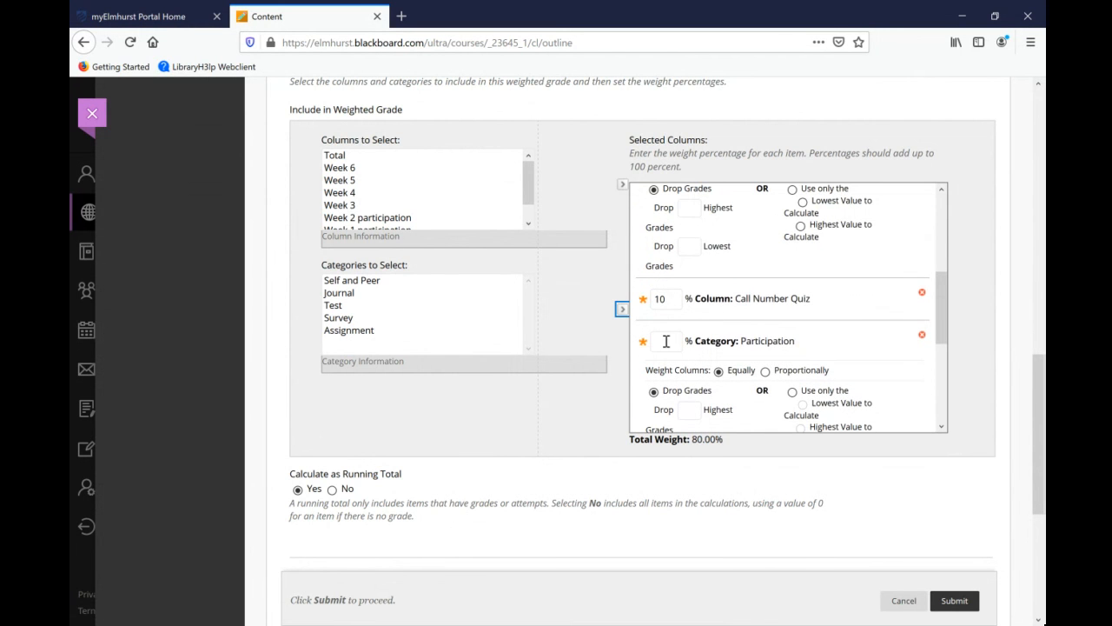
click(659, 345)
text(20)
click(962, 374)
click(964, 600)
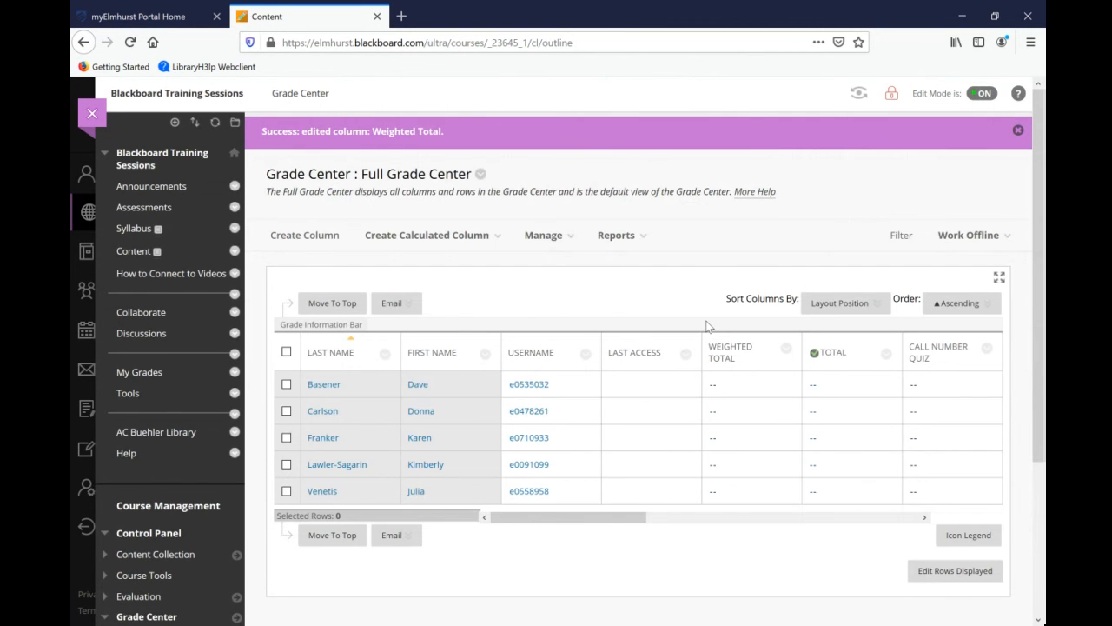
scroll(706, 326, down, 2)
click(491, 167)
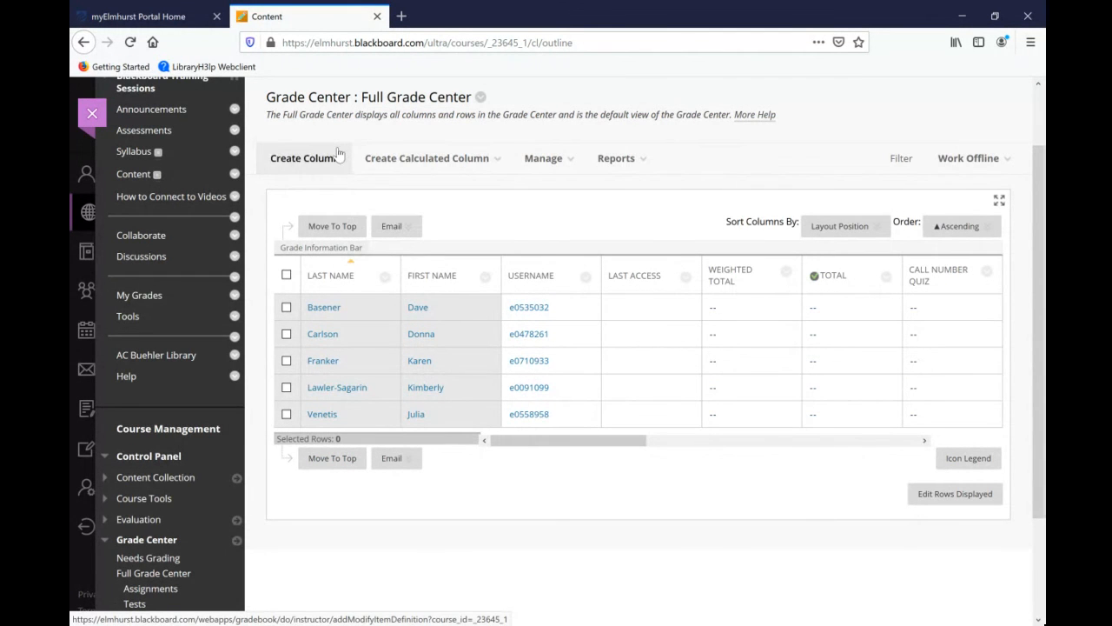
click(565, 162)
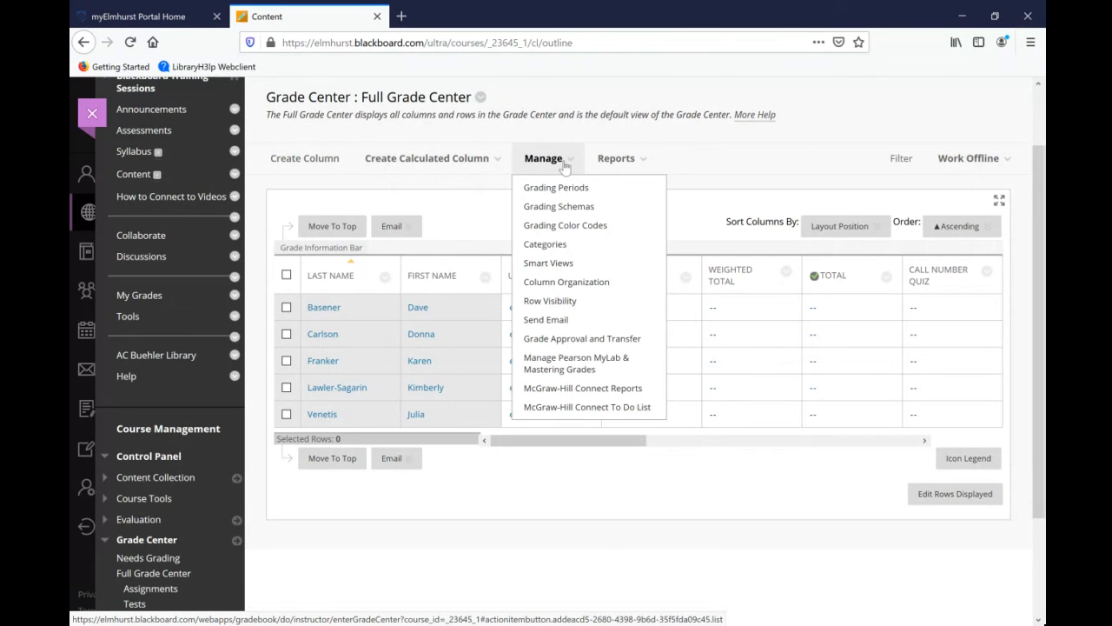
mouse_move(436, 164)
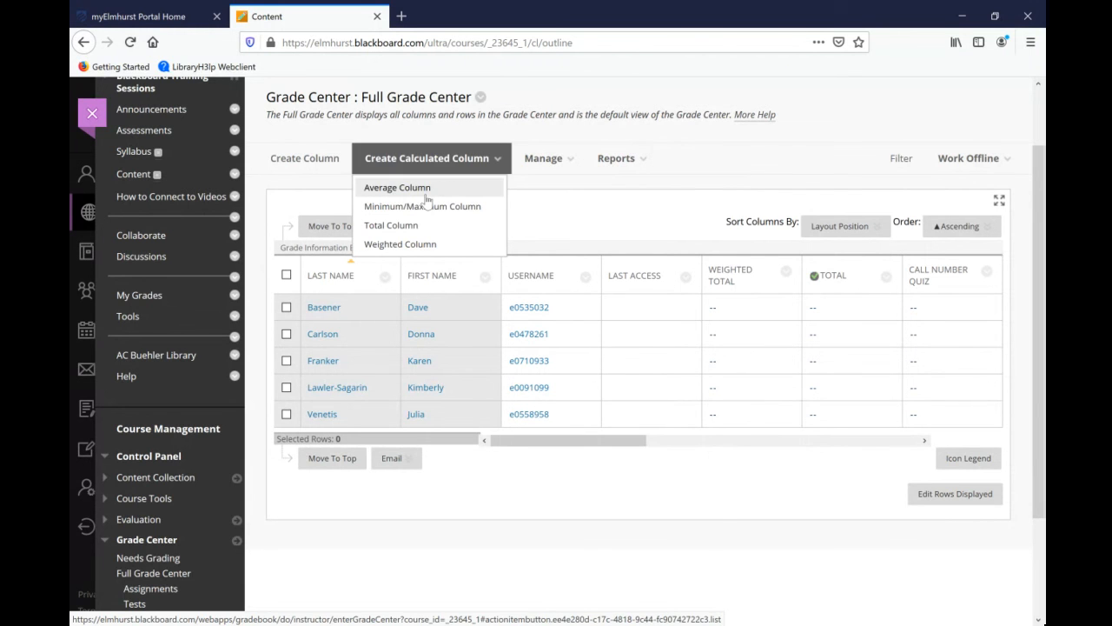
mouse_move(533, 169)
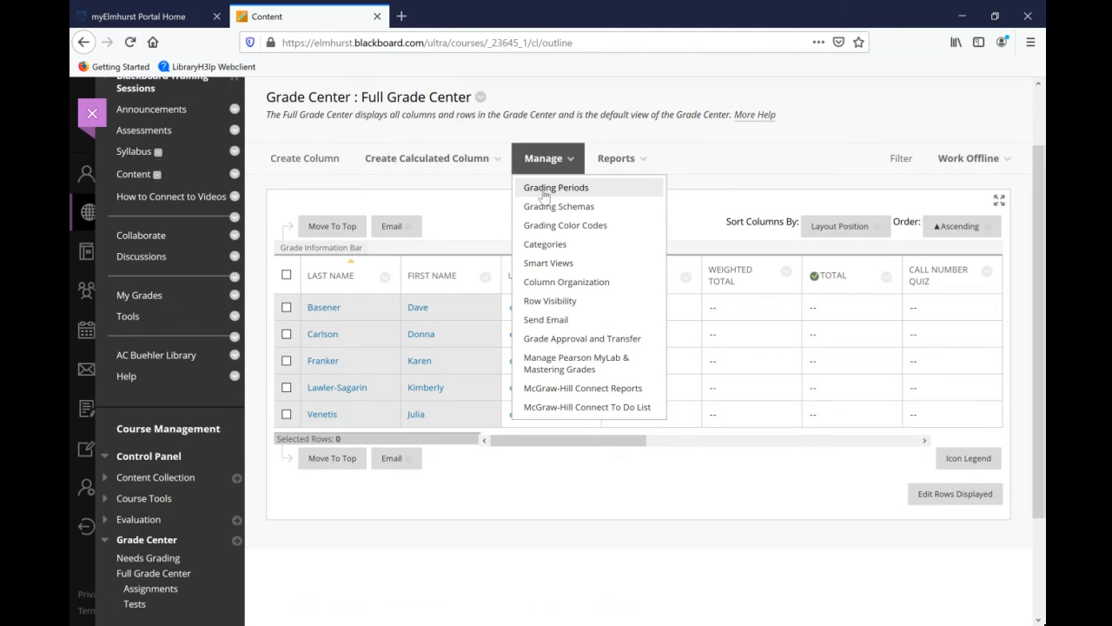
drag(643, 440, 903, 443)
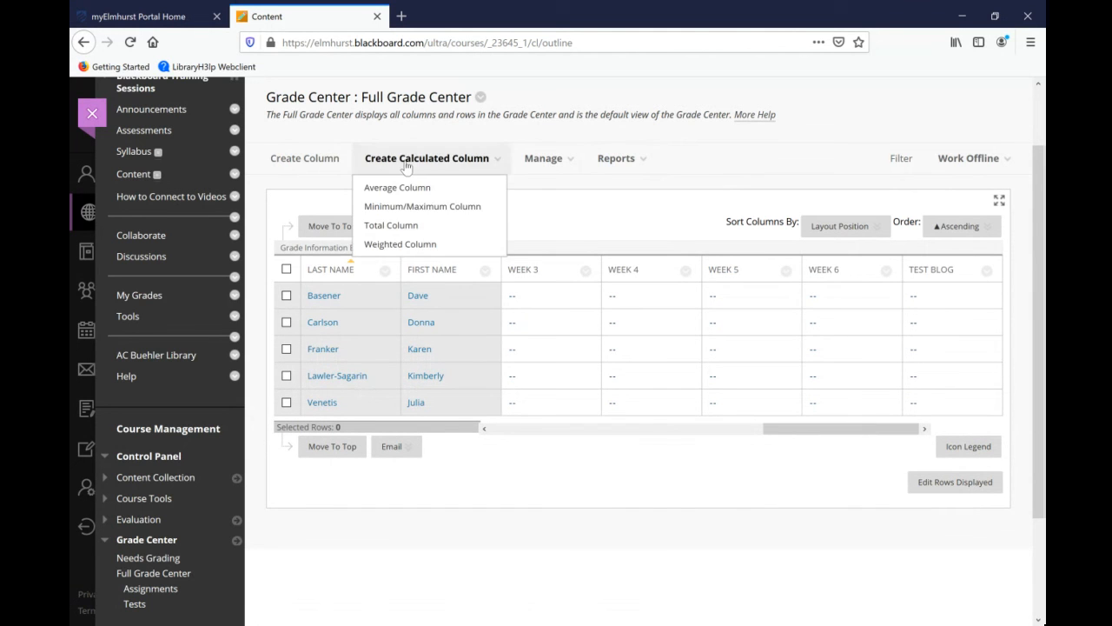
Start a new grade column named Extra Credit and set its points possible to 0.
click(317, 157)
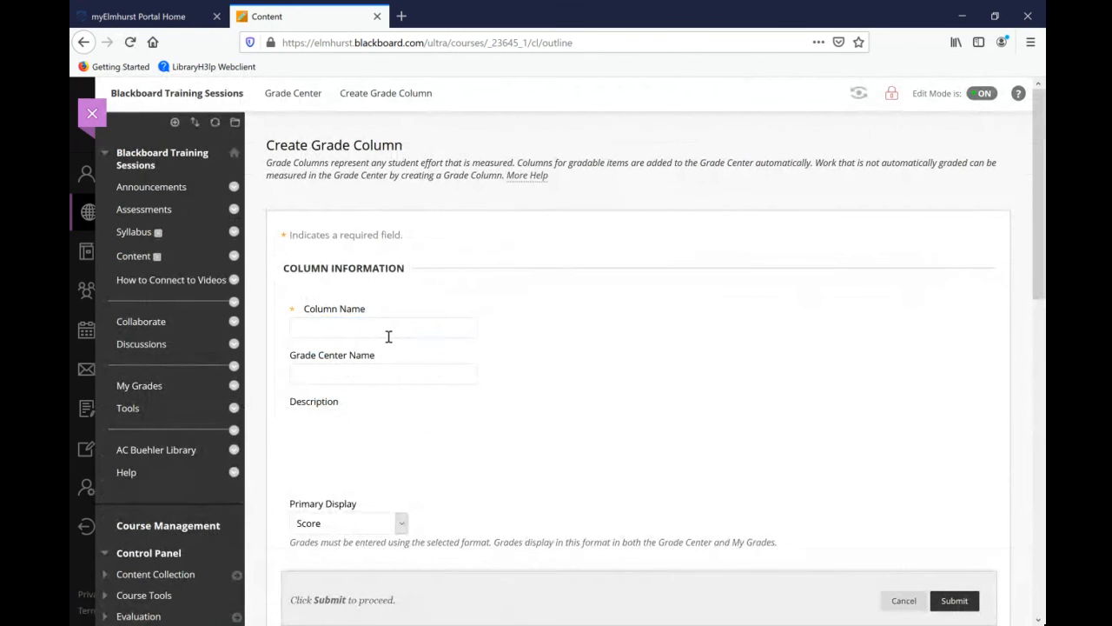
text(Extra Credit)
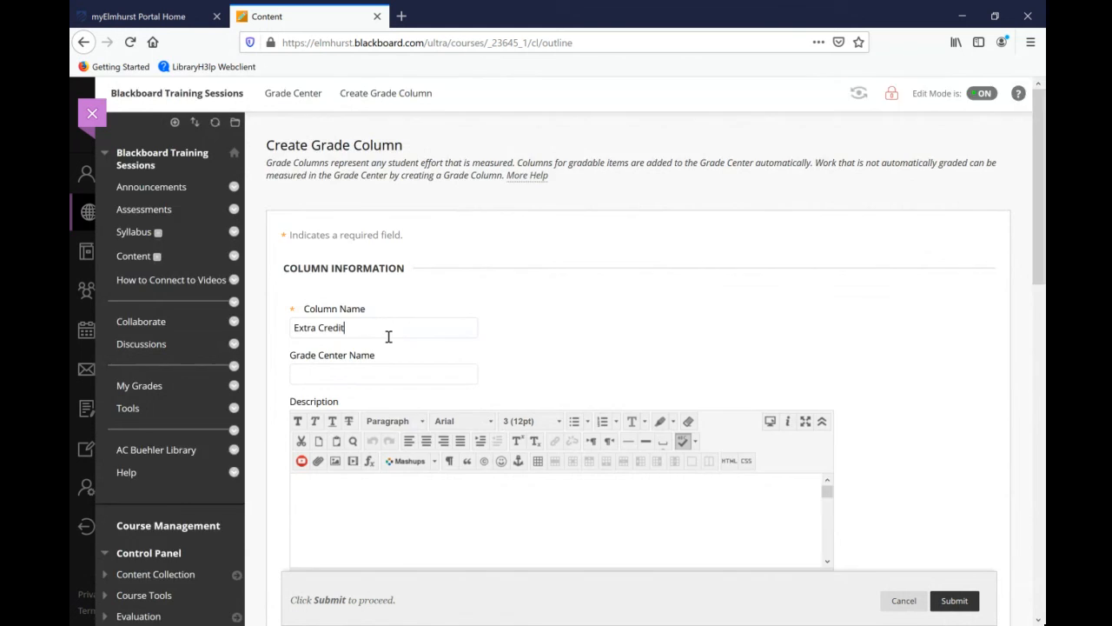
scroll(388, 337, down, 5)
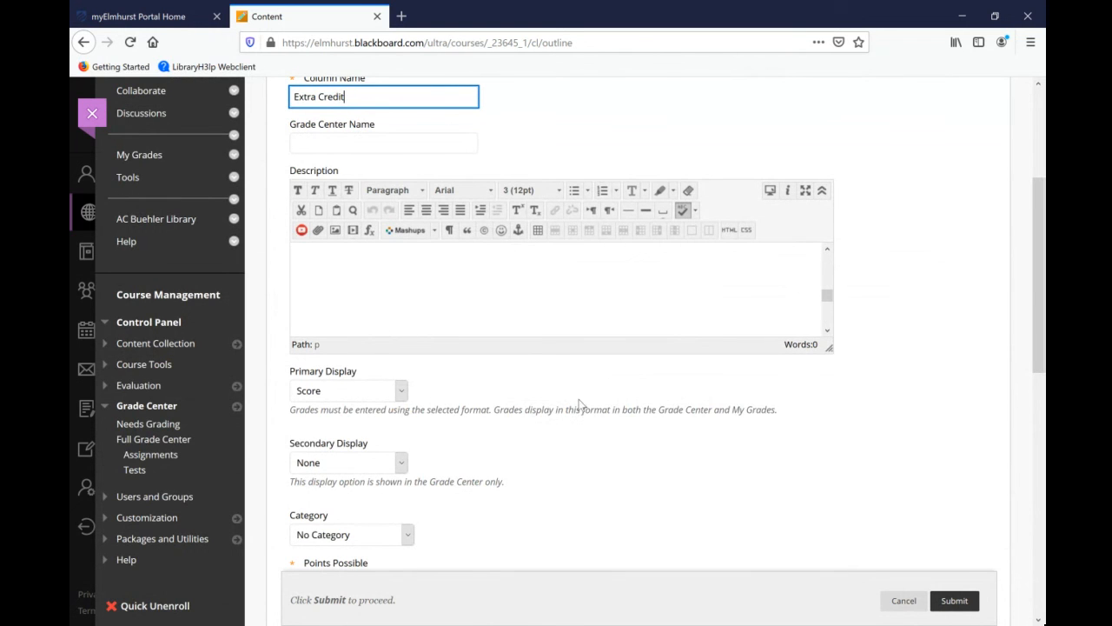
scroll(577, 399, down, 5)
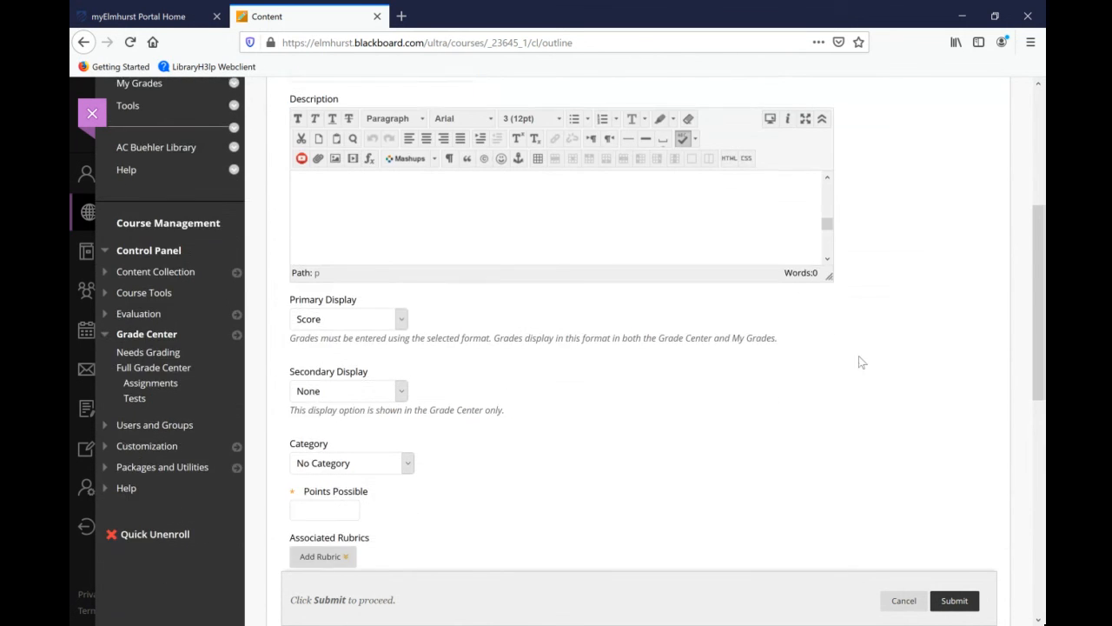
click(340, 348)
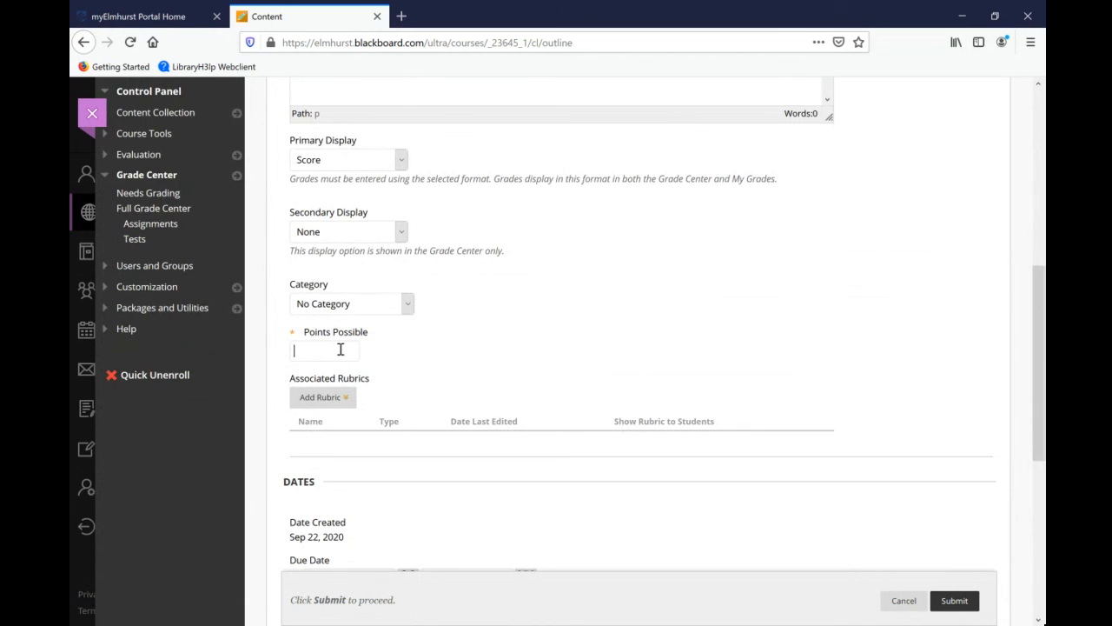
text(10)
key(ctrl+a)
key(BackSpace)
text(0)
Review the remaining settings of the Extra Credit column, including its dates and options, and submit it.
scroll(341, 348, down, 2)
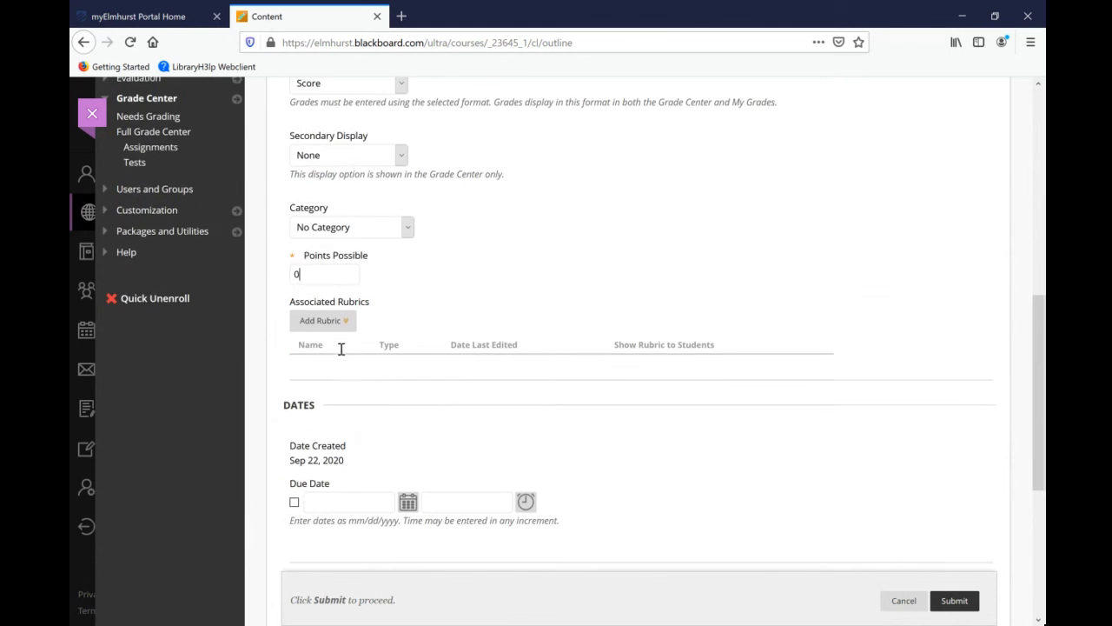
scroll(341, 354, down, 2)
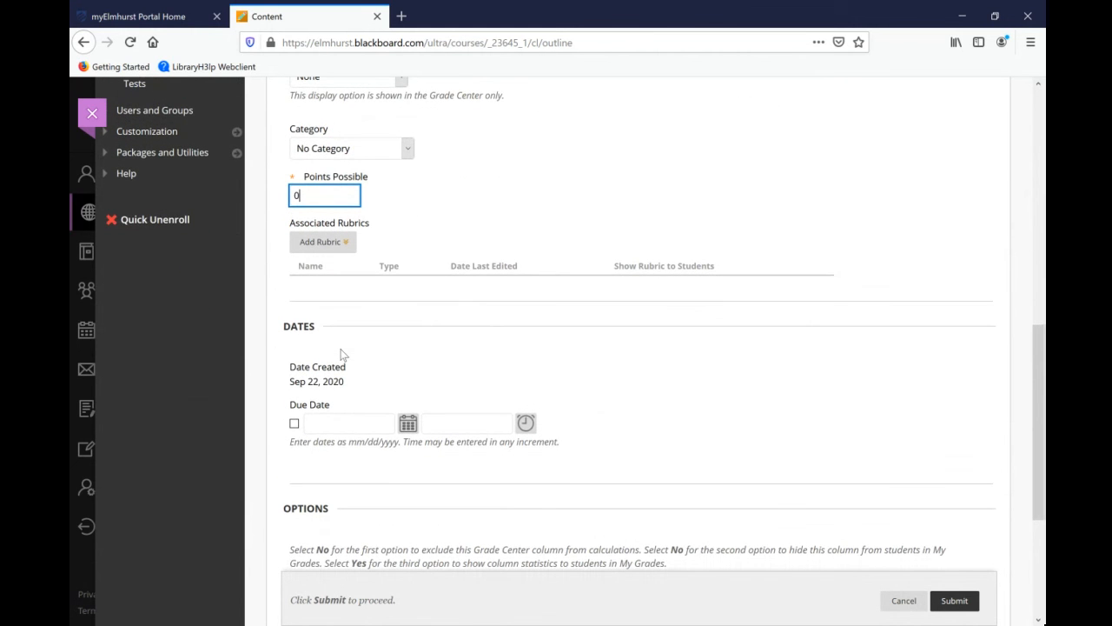
scroll(342, 351, down, 2)
scroll(342, 349, up, 3)
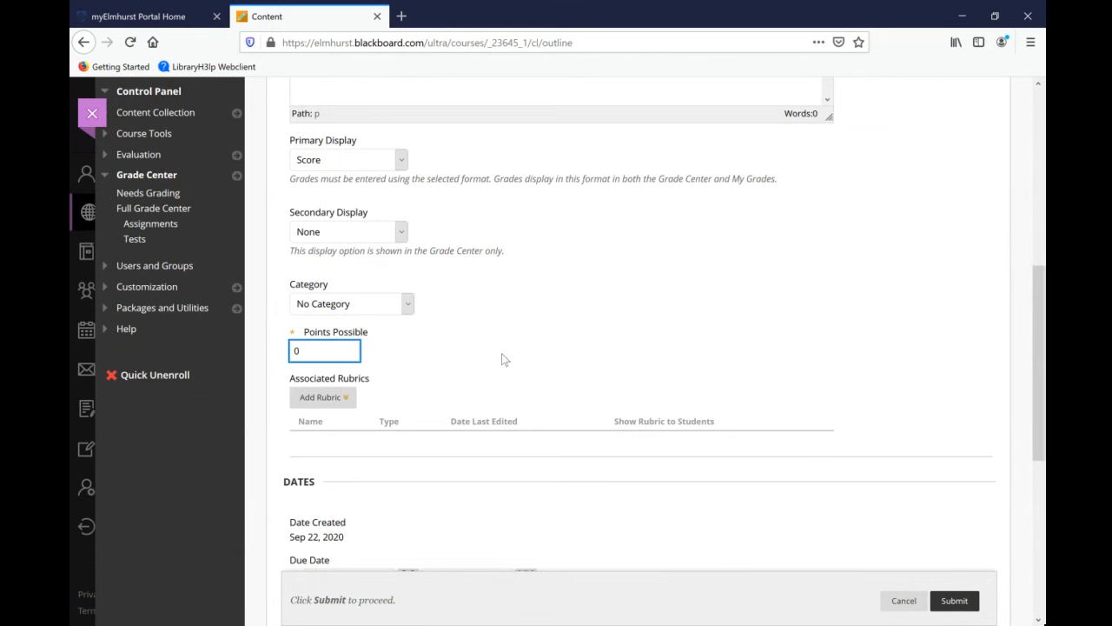
scroll(503, 358, down, 2)
scroll(503, 358, up, 4)
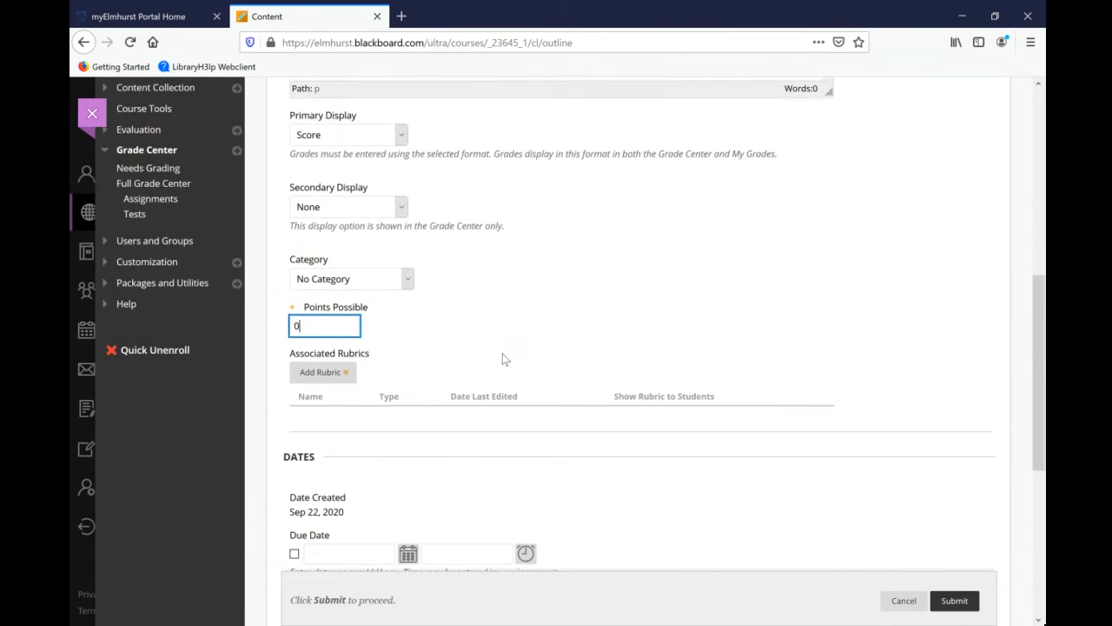
scroll(502, 353, down, 4)
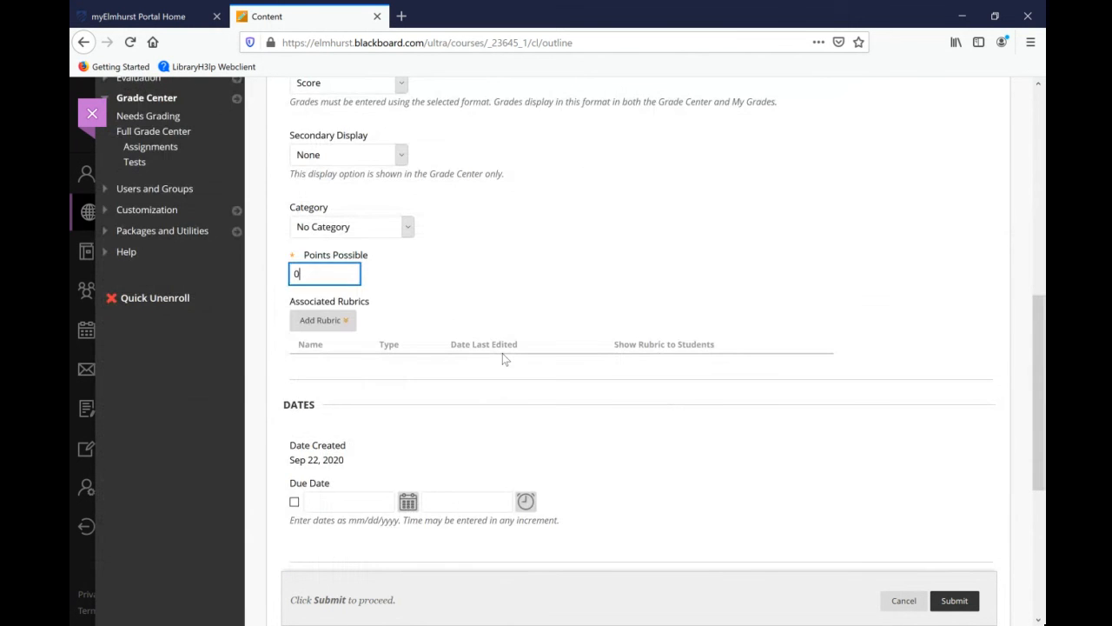
scroll(502, 352, down, 4)
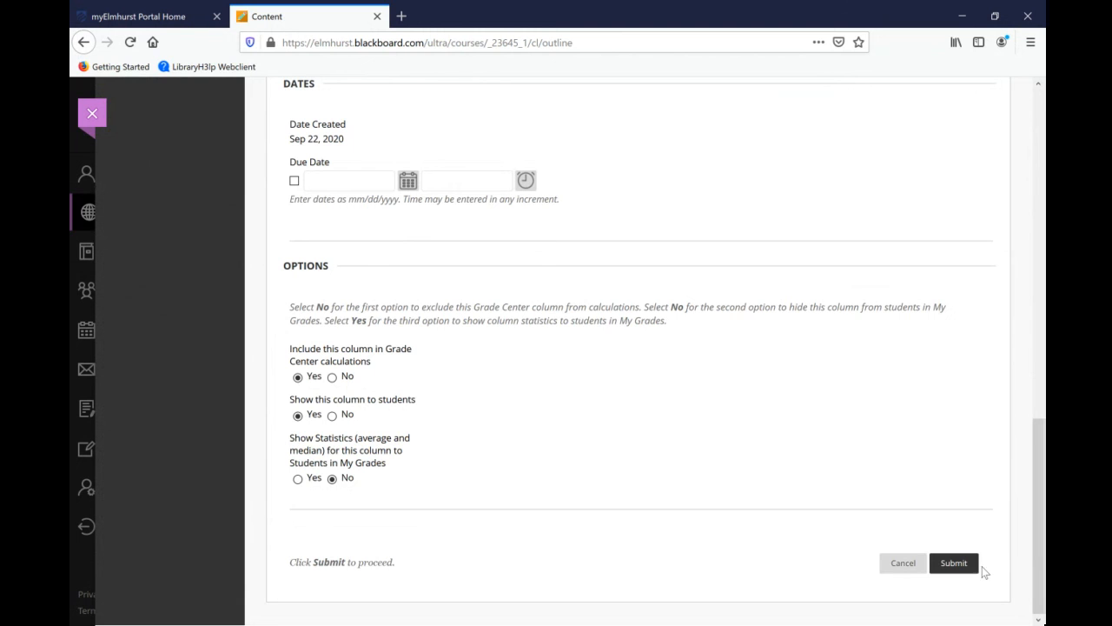
click(967, 564)
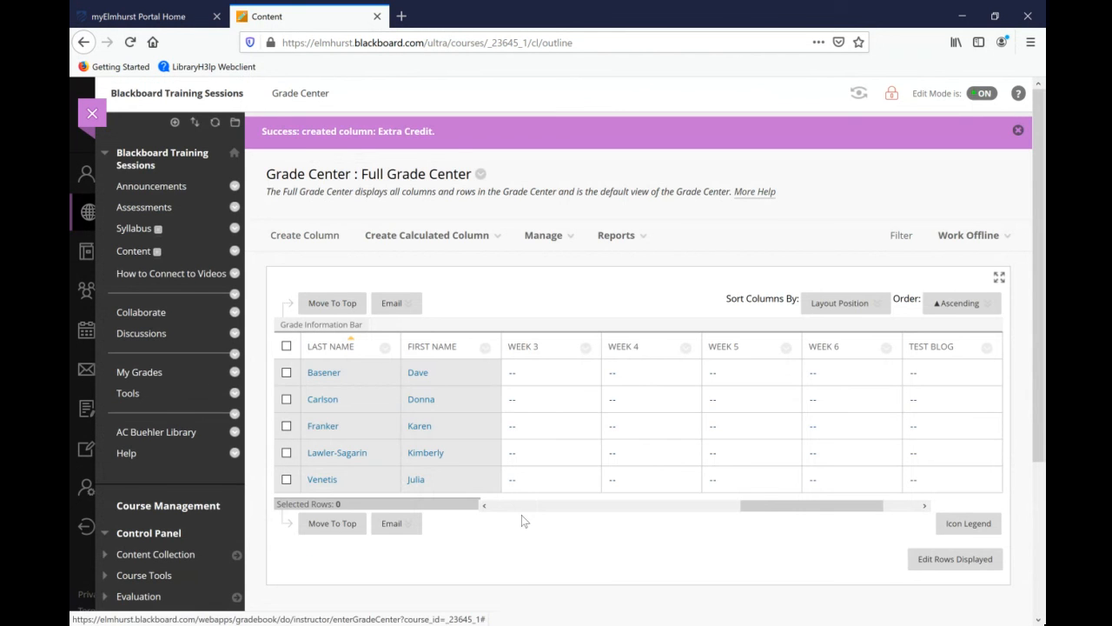
Examine where the Extra Credit column sits in the grade grid relative to the Weighted Total and Total columns.
drag(763, 510, 800, 511)
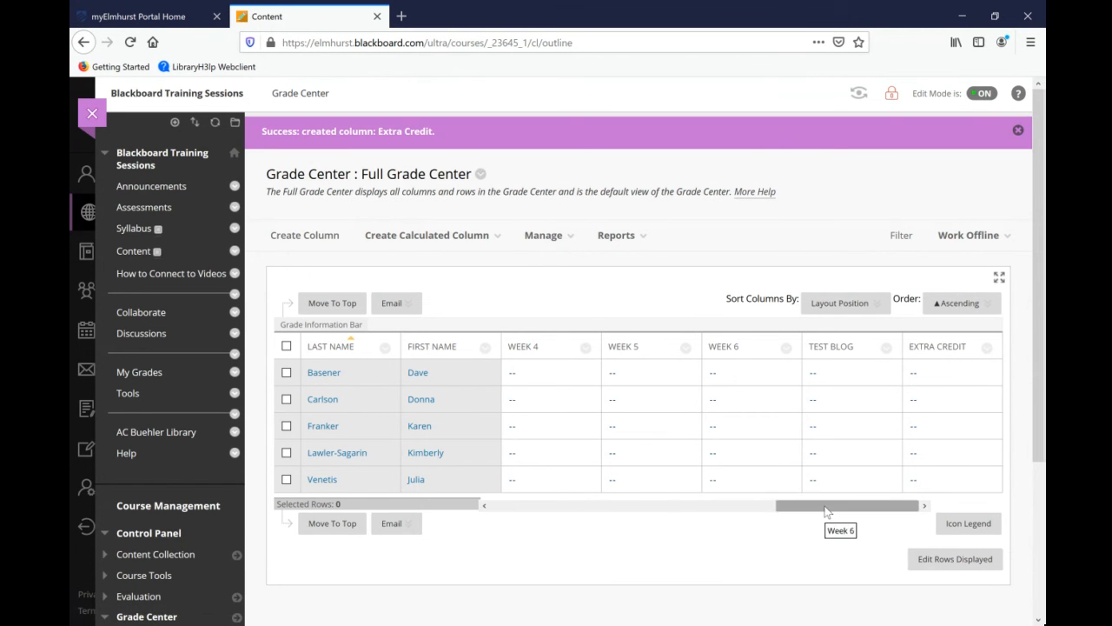
drag(825, 512, 867, 524)
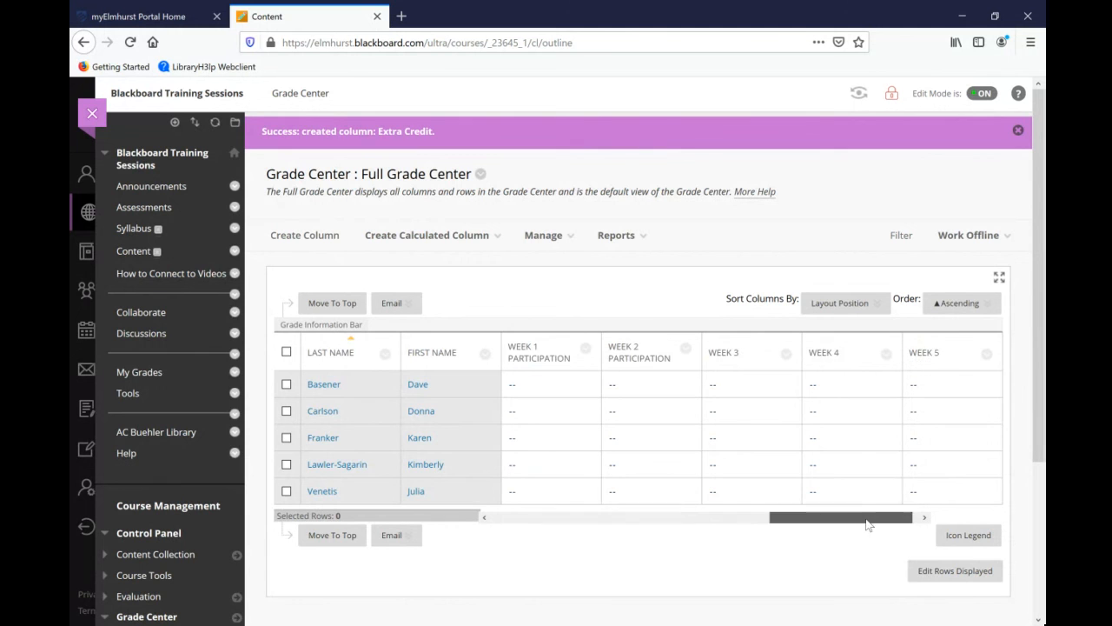
click(979, 306)
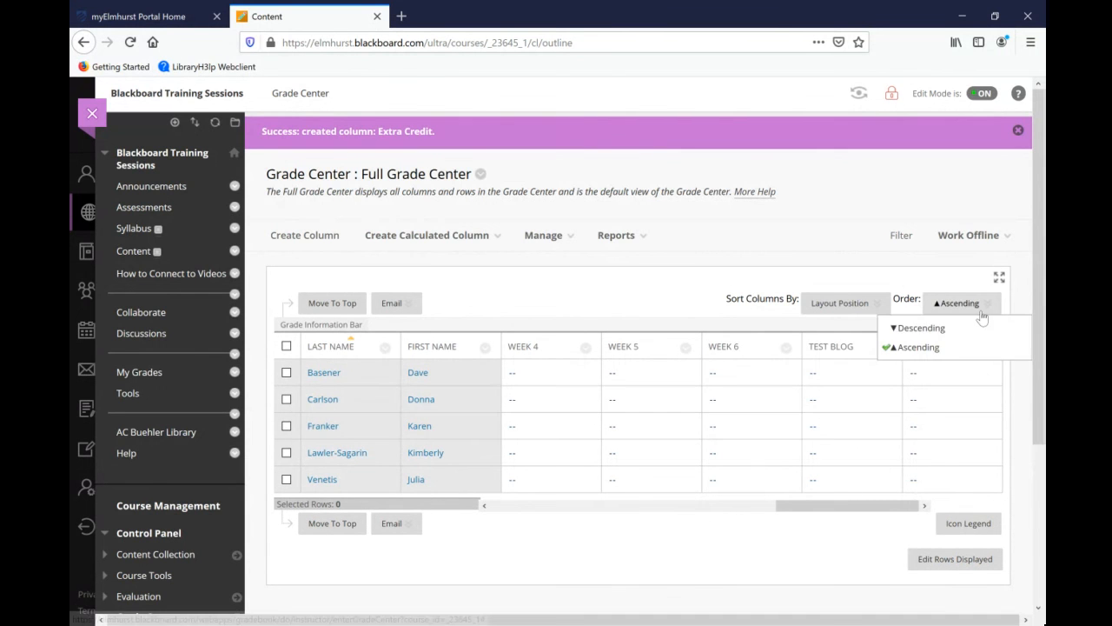
click(950, 348)
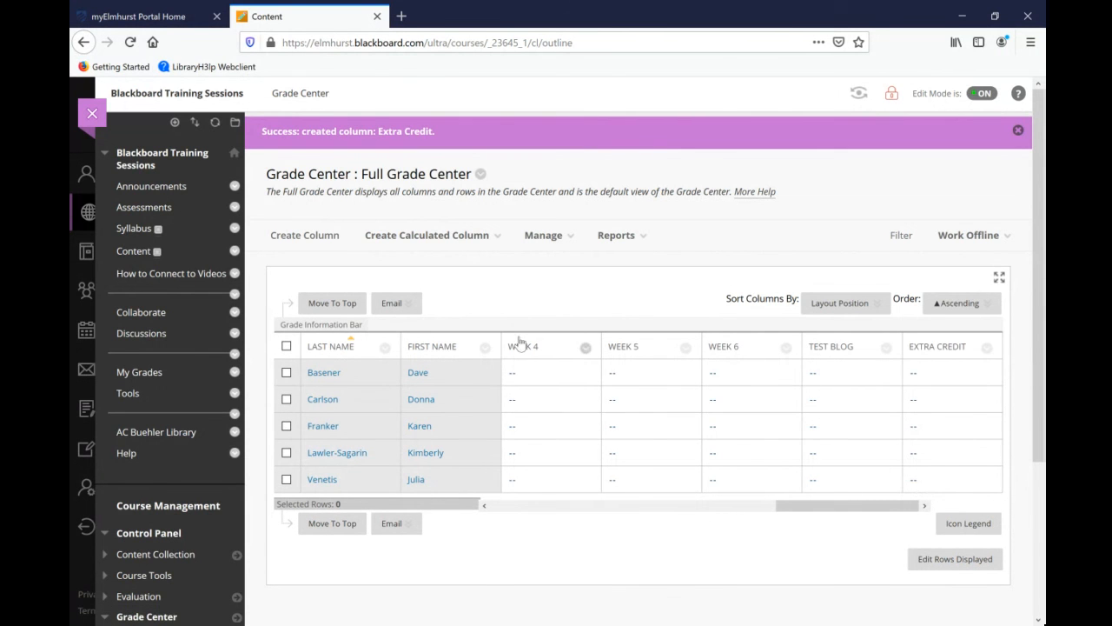
drag(854, 511, 641, 486)
drag(672, 520, 601, 520)
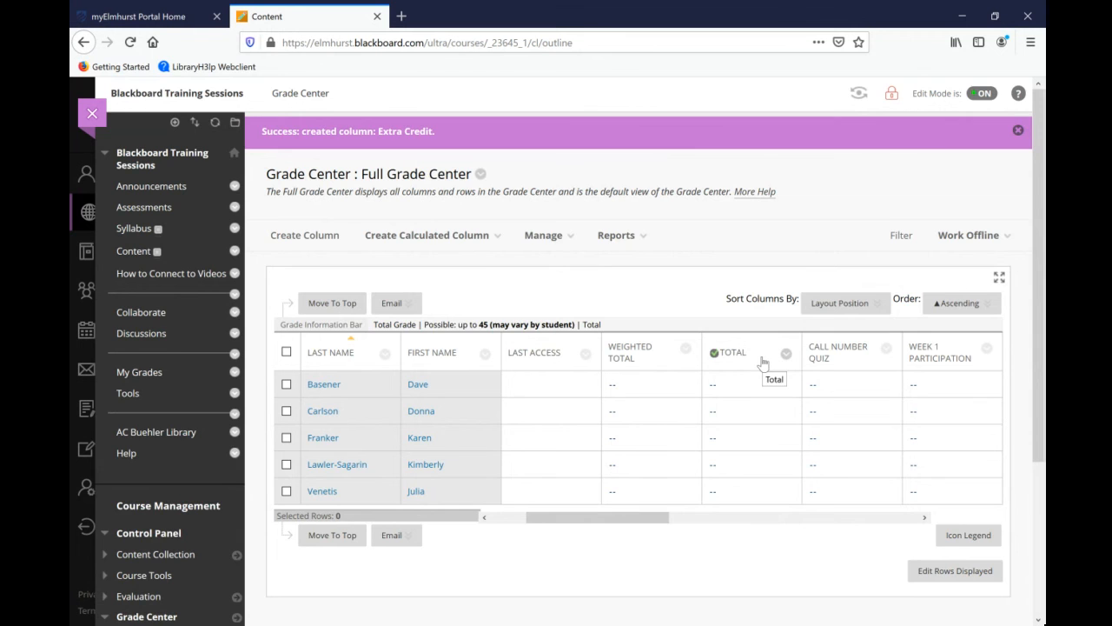
scroll(762, 361, down, 2)
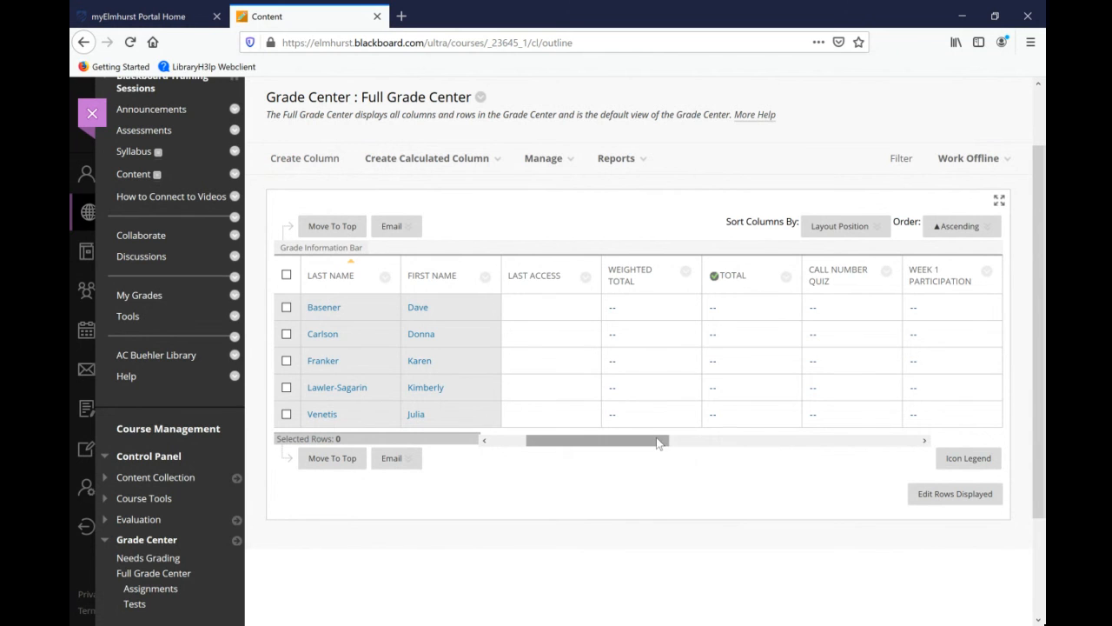
drag(657, 442, 1013, 439)
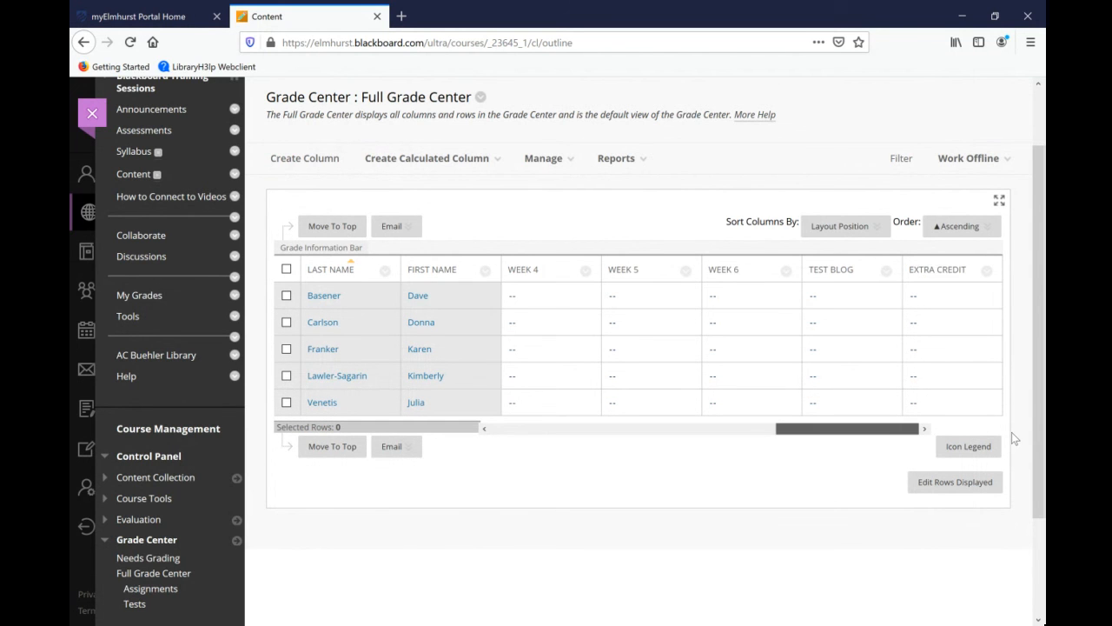
click(977, 226)
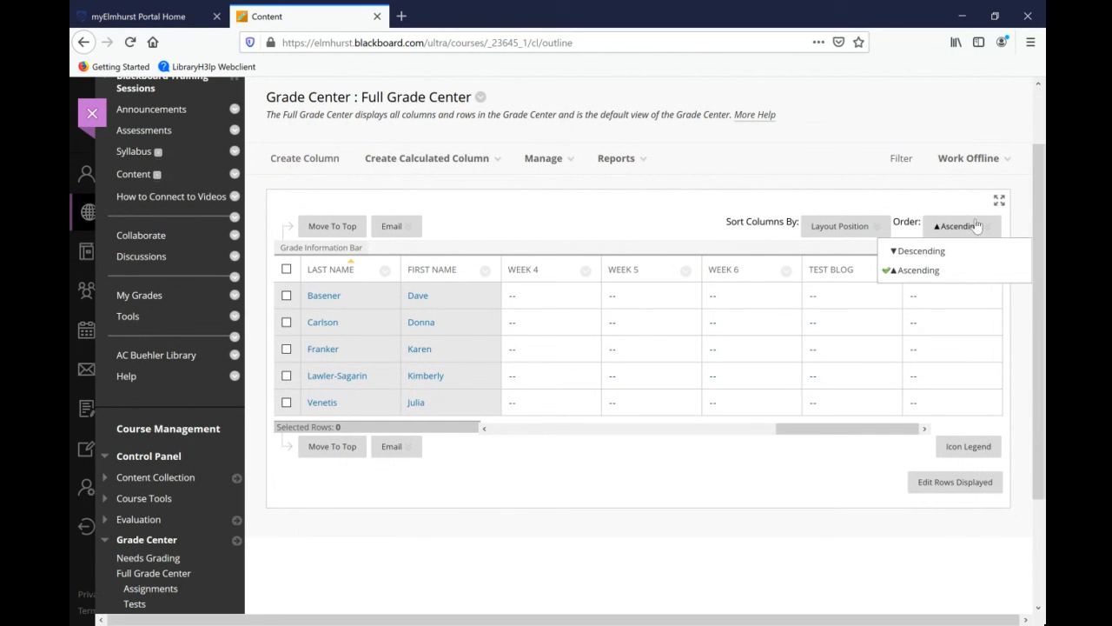
click(1025, 323)
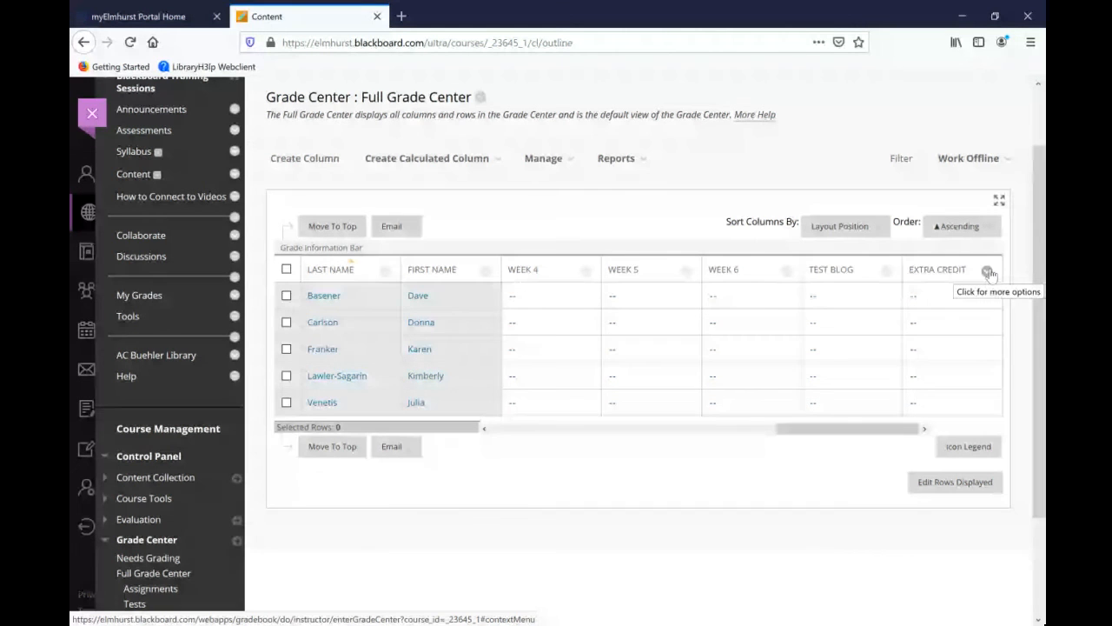
drag(828, 429, 684, 440)
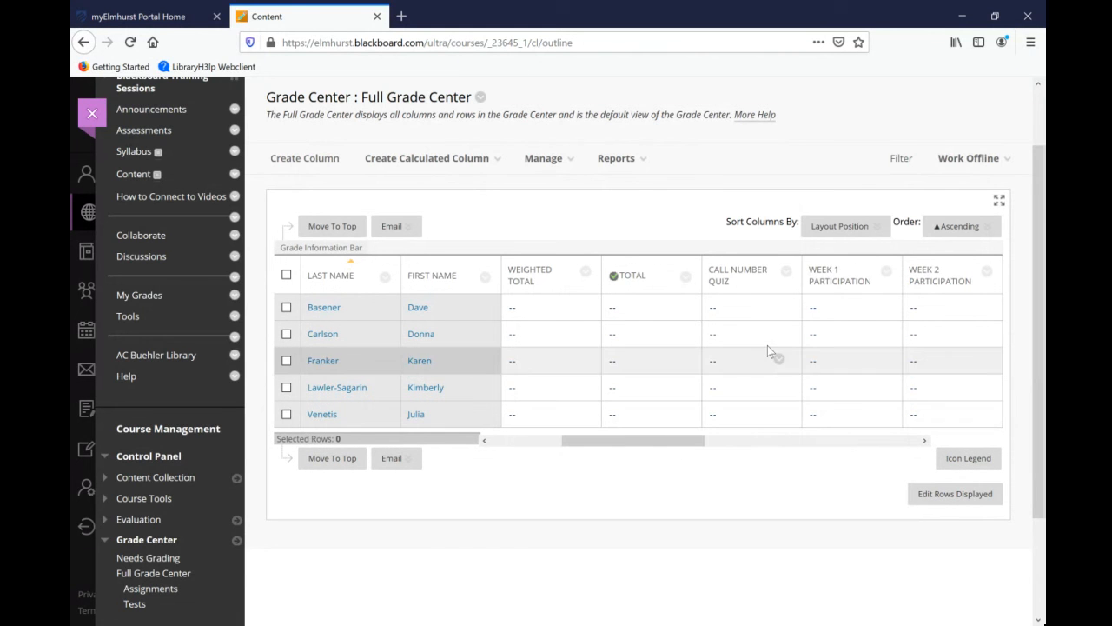
drag(686, 443, 1008, 430)
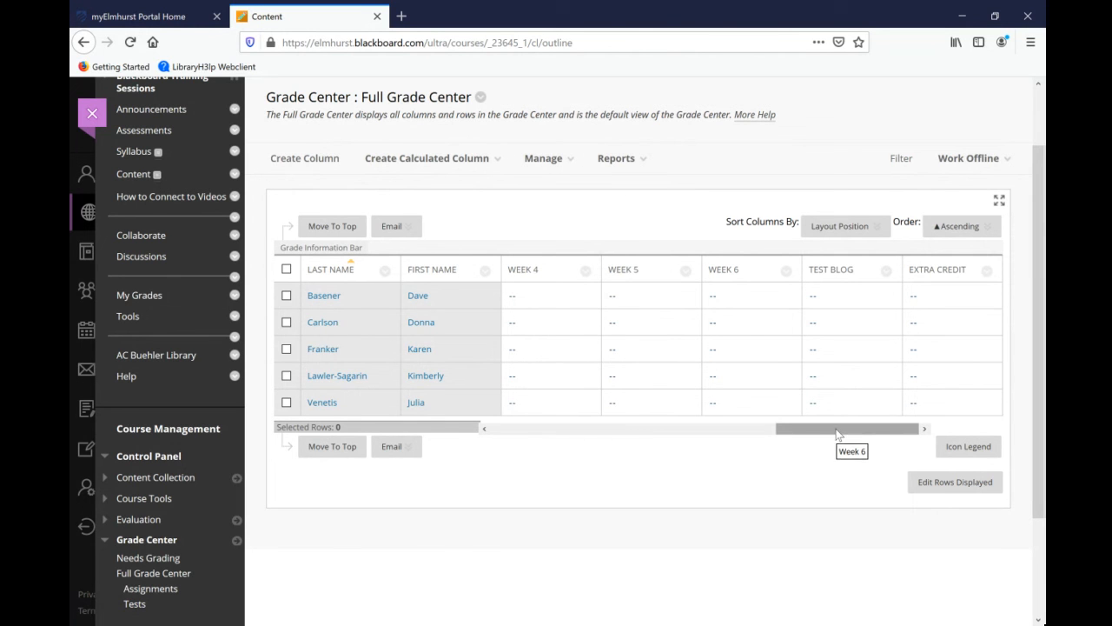
View the available column options for the Extra Credit column and close them without choosing any.
click(988, 271)
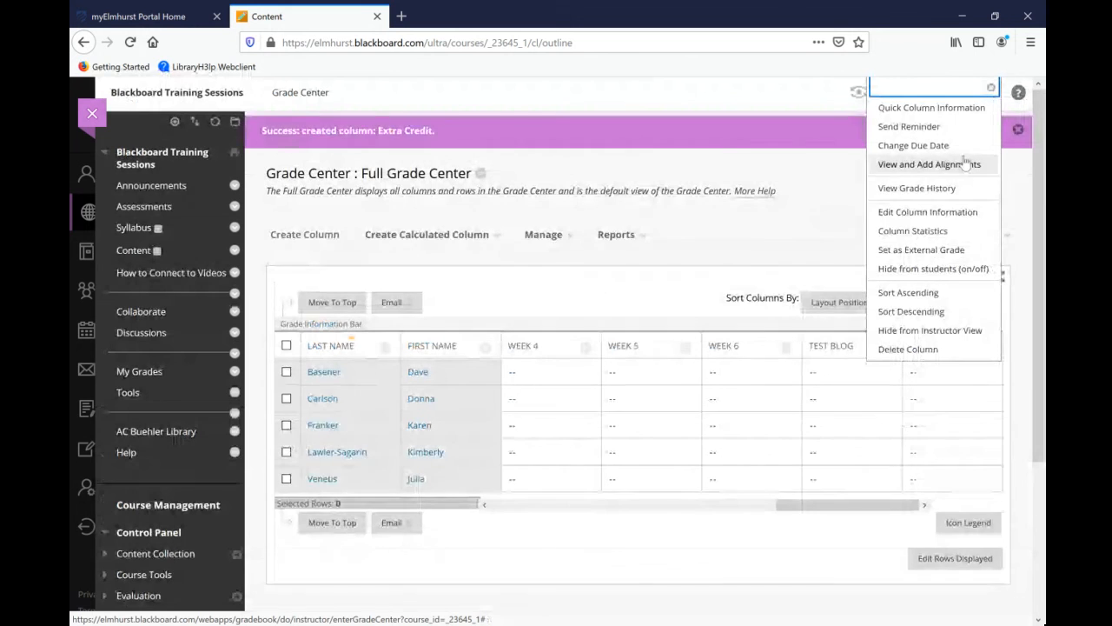
scroll(1017, 213, down, 2)
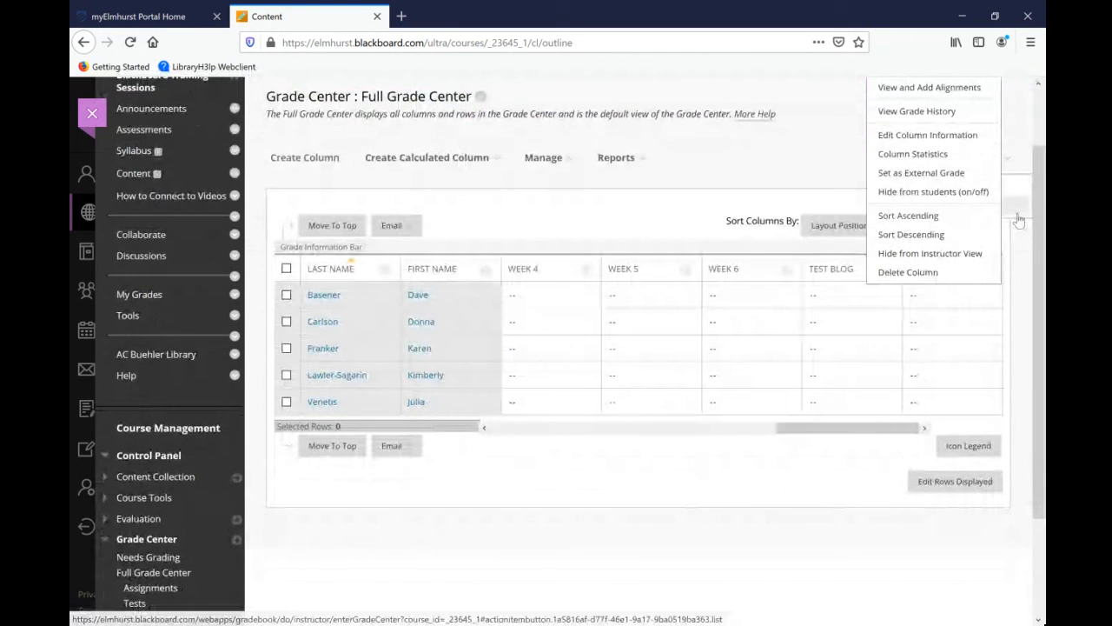
scroll(1018, 219, up, 2)
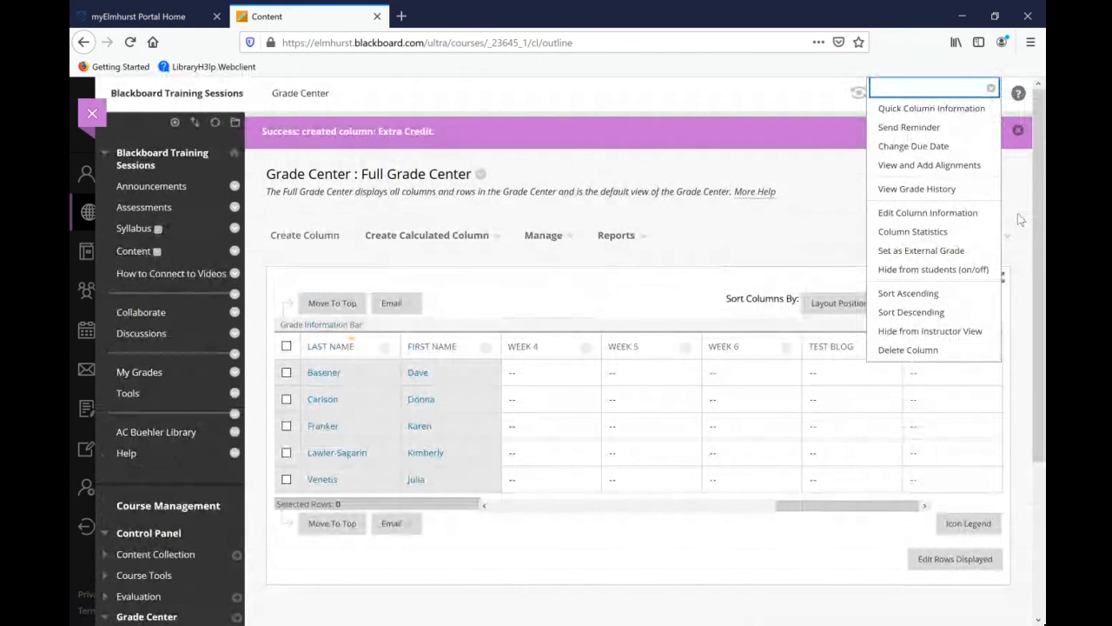
click(1023, 330)
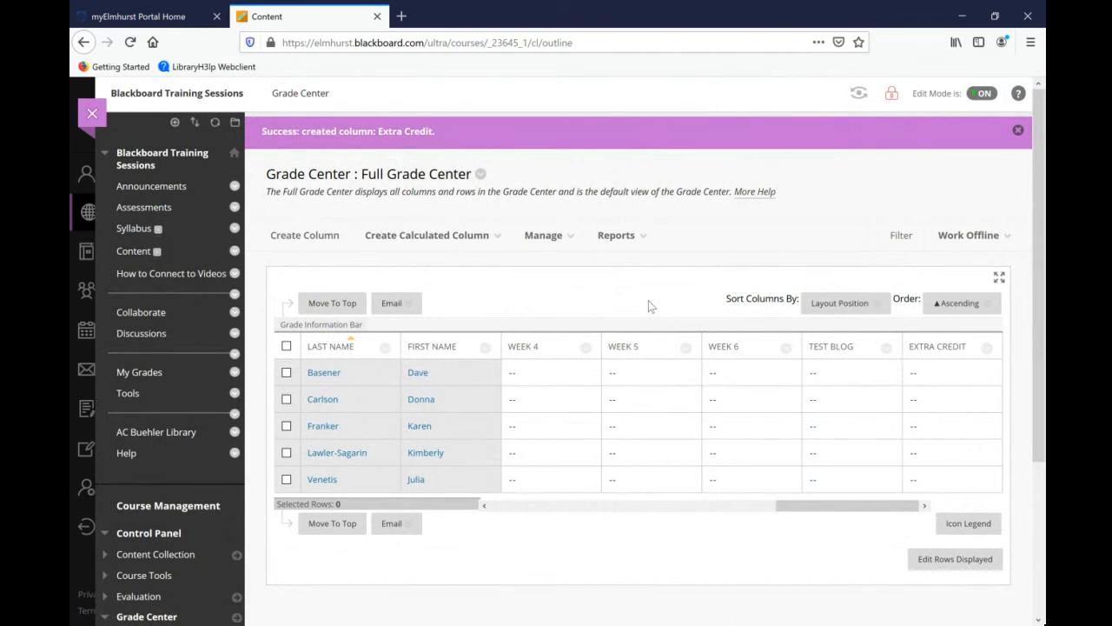
Display the available types of calculated columns.
click(414, 235)
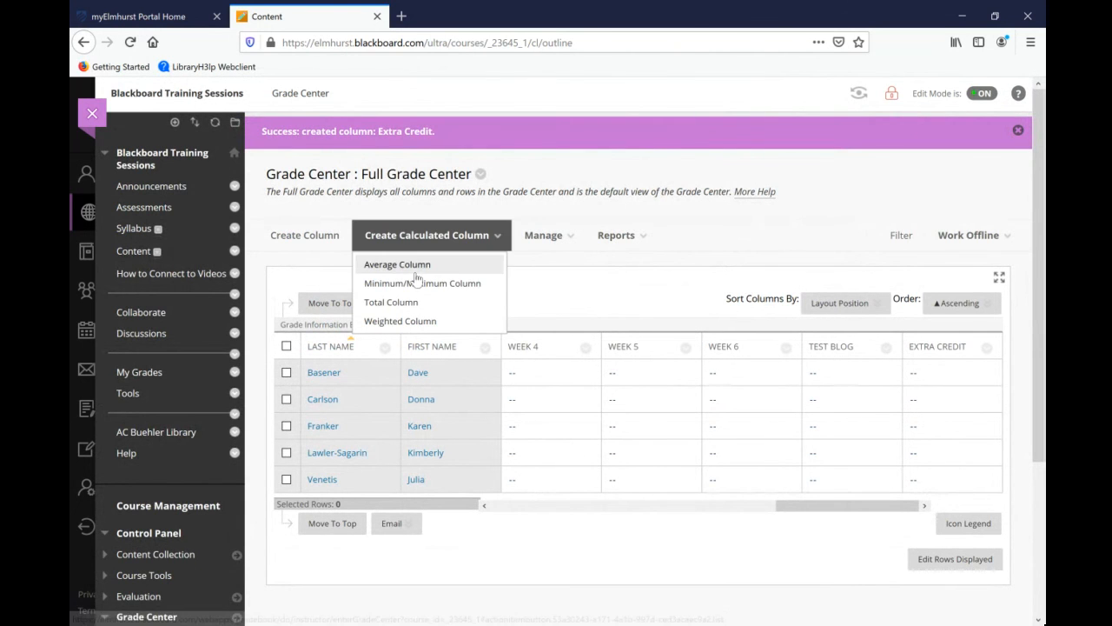